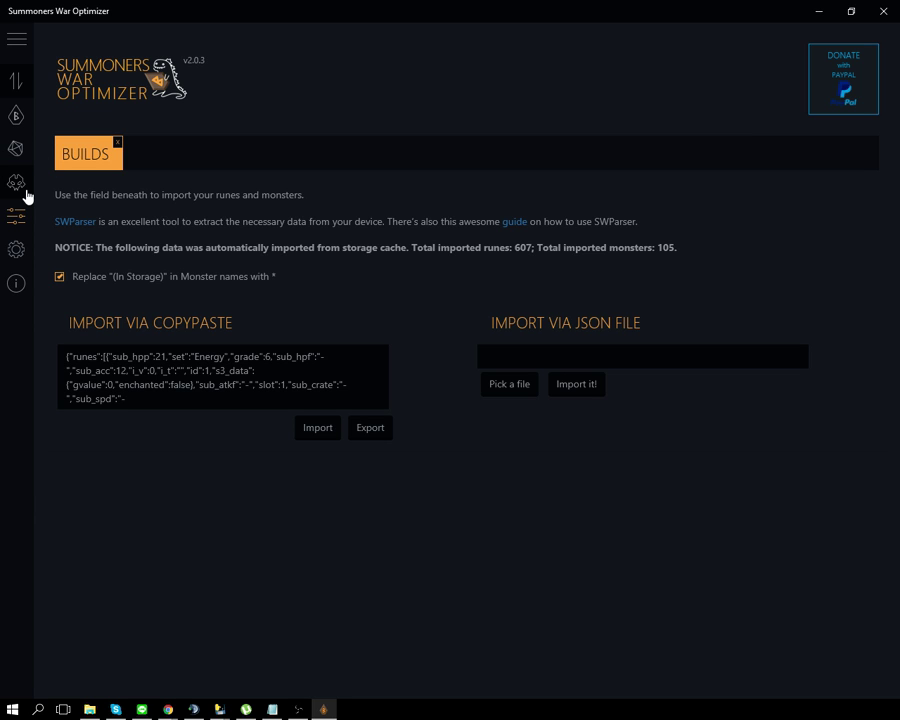
View the monster list and open the build optimizer's monster selection
left_click(26, 193)
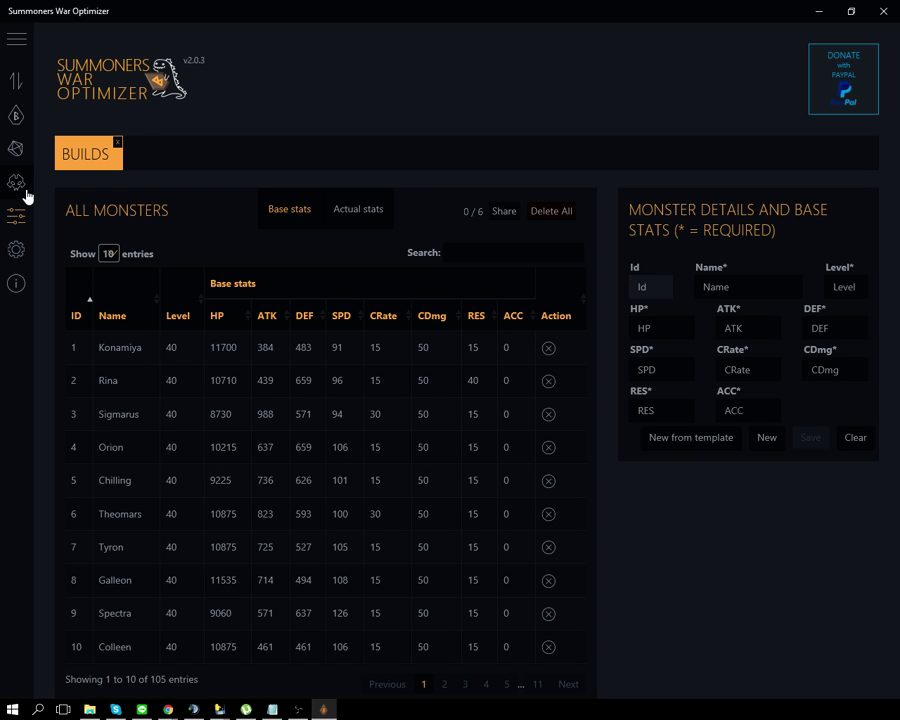
left_click(18, 216)
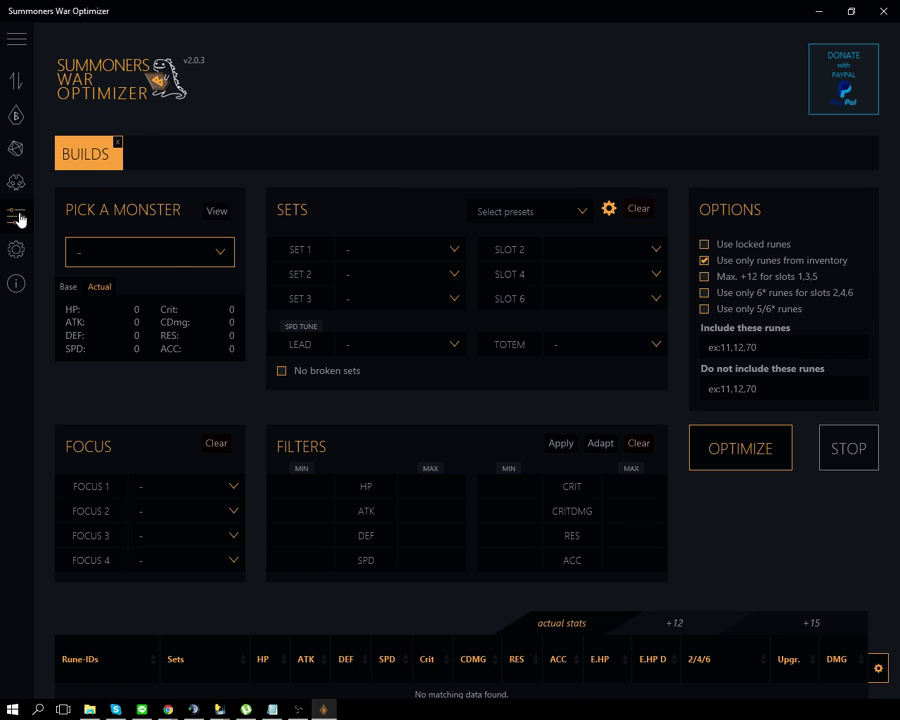
left_click(170, 262)
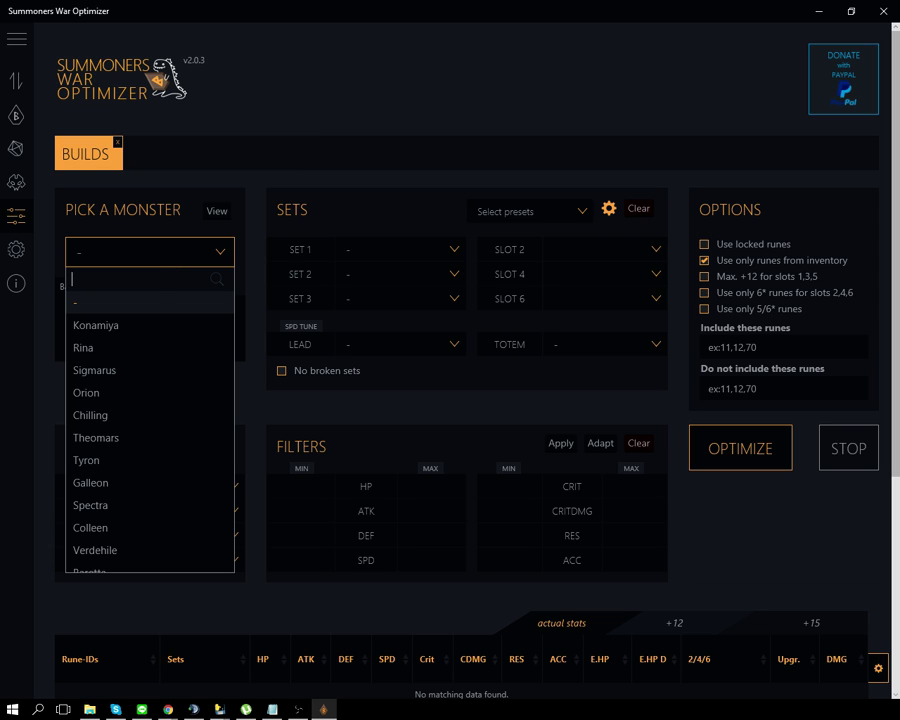
Switch to the Notepad notes and review the focus monsters rina, copper and giana with their rune set requirements
left_click_drag(0, 300, 569, 287)
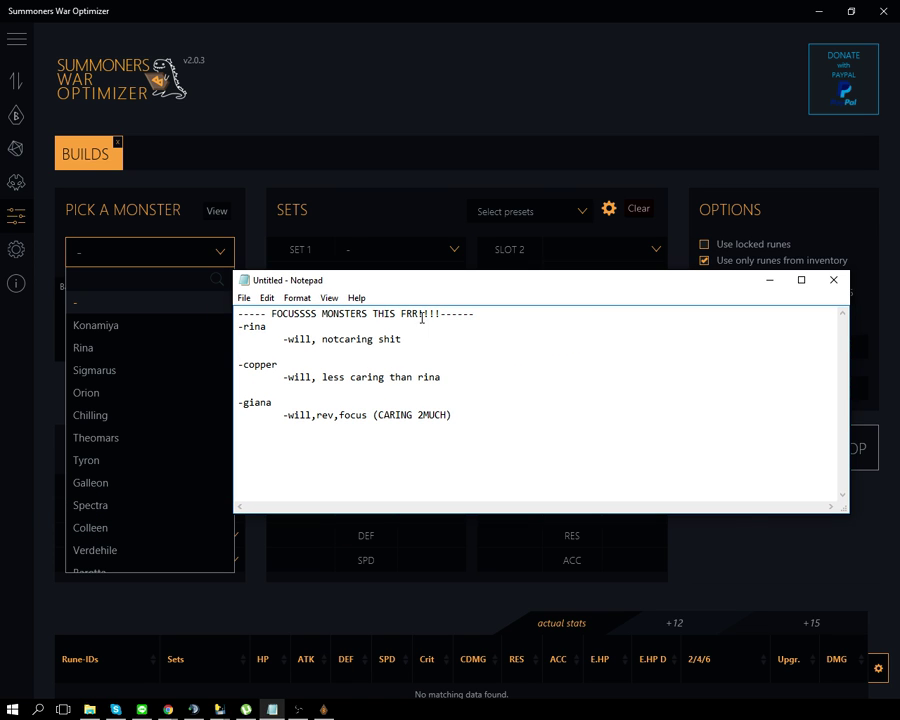
left_click_drag(424, 314, 272, 316)
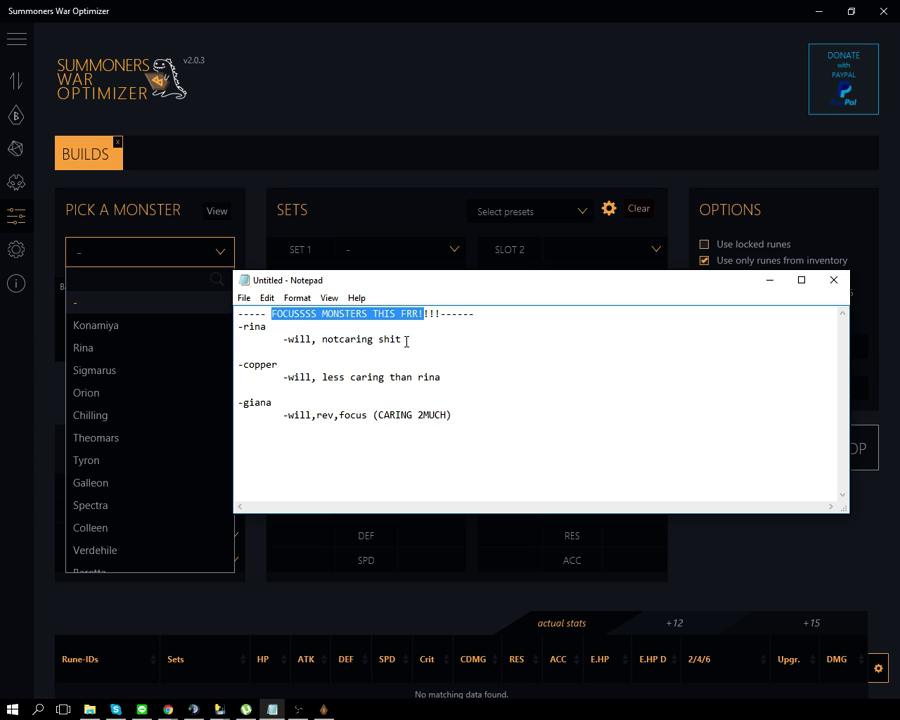
left_click_drag(416, 432, 248, 328)
left_click(552, 403)
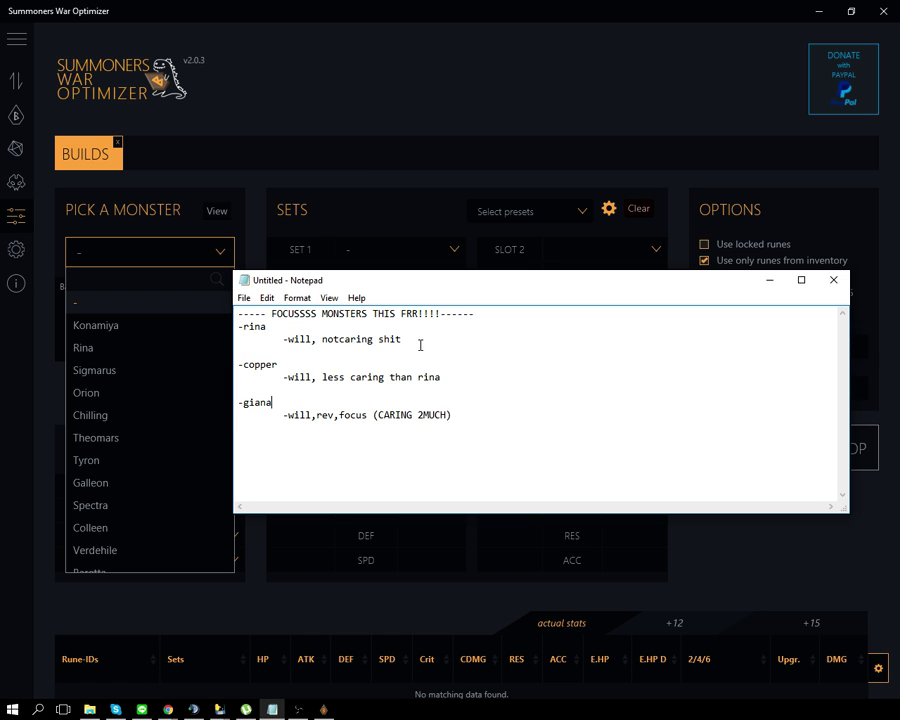
left_click_drag(418, 343, 240, 325)
left_click(333, 338)
left_click_drag(404, 340, 310, 340)
left_click(325, 352)
left_click_drag(442, 377, 240, 365)
left_click(325, 377)
left_click_drag(325, 377, 238, 402)
left_click(488, 388)
left_click(401, 443)
left_click_drag(366, 414, 442, 420)
left_click(297, 424)
left_click(258, 545)
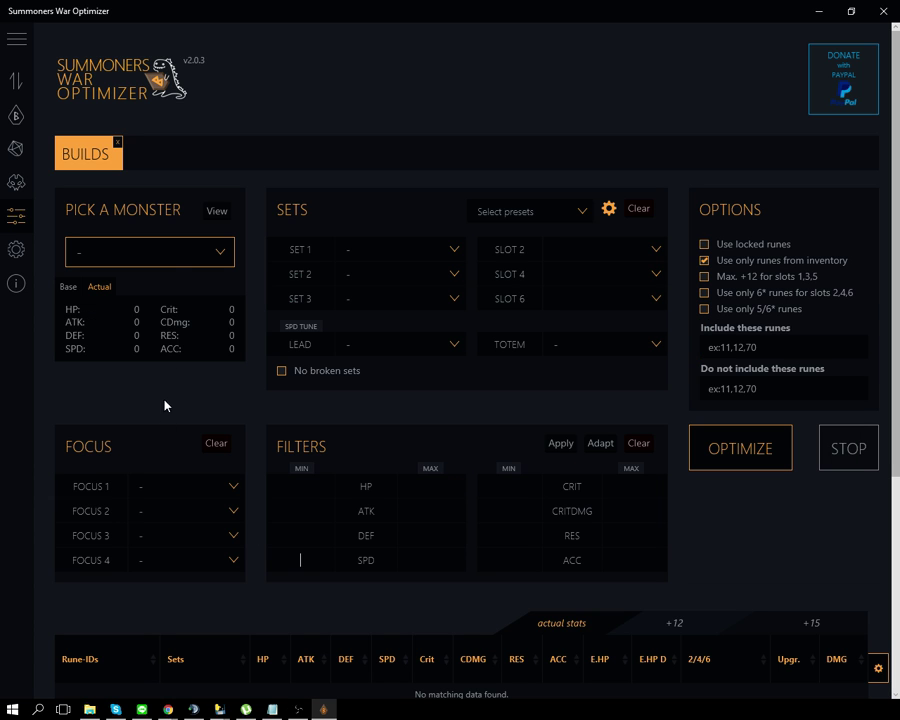
Choose Rina as the monster to optimize and turn off using only runes from inventory
left_click(177, 257)
type("rina")
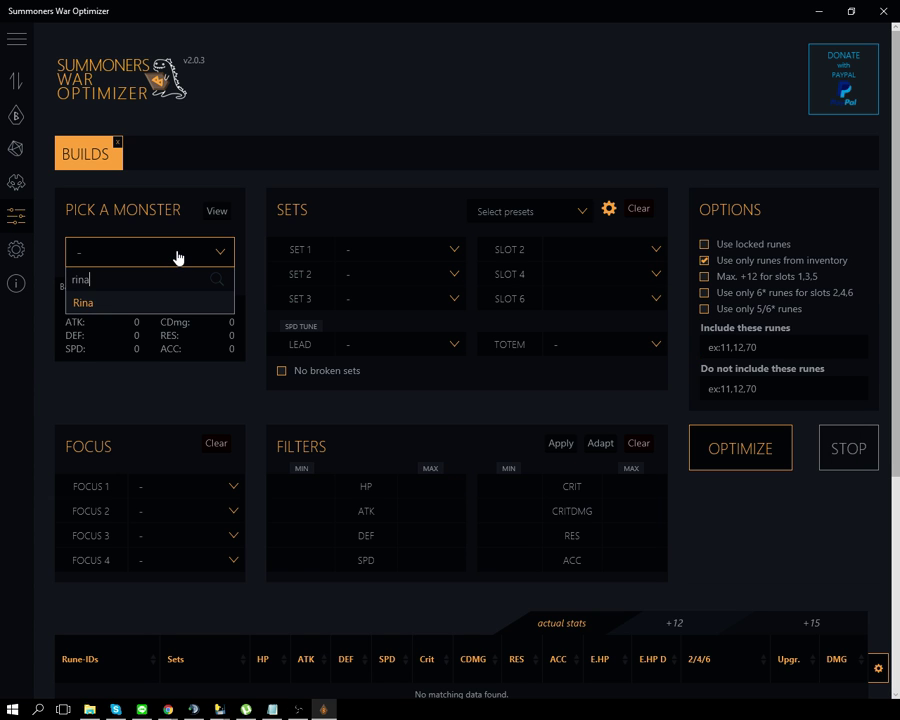
key("Return")
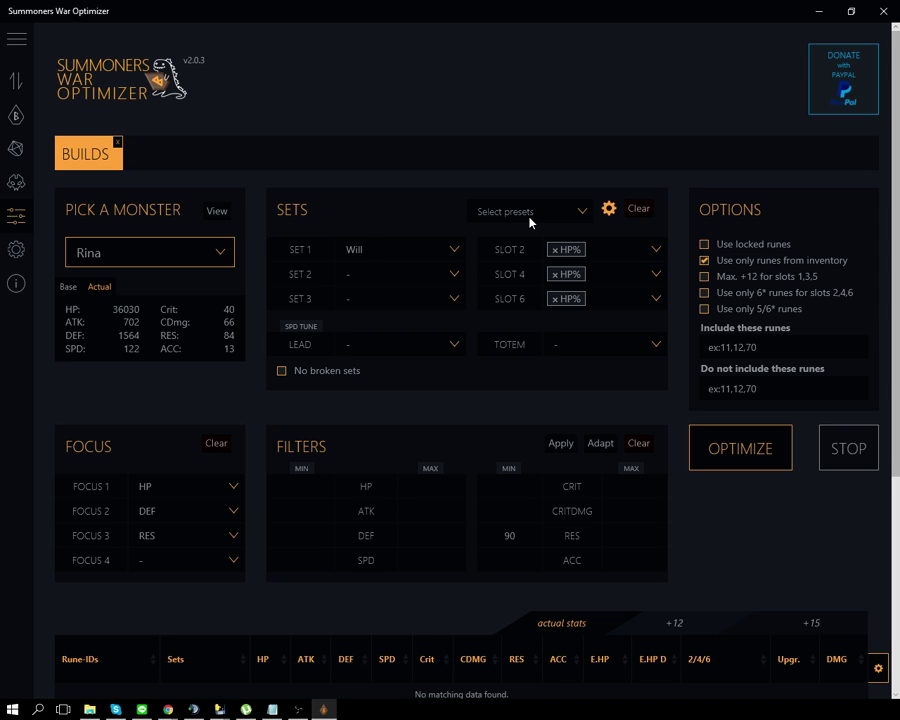
left_click(704, 260)
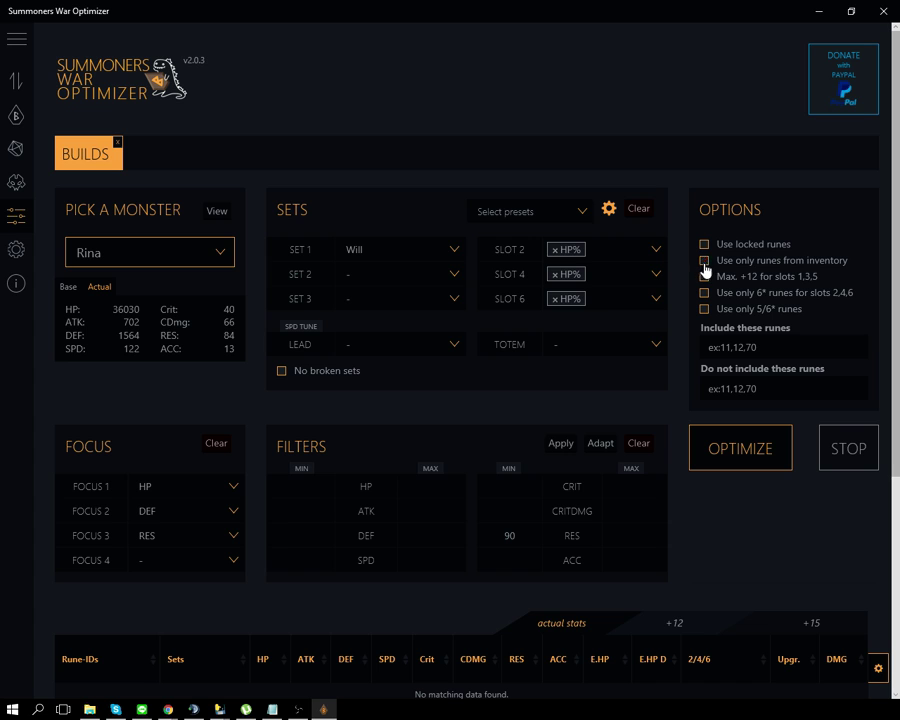
Set the slot 2 main stat in Rina's build to DEF%
left_click(561, 257)
key("BackSpace")
left_click(575, 342)
Select Spectra in the preset manager and set its first two rune sets to Swift and Focus
left_click(608, 210)
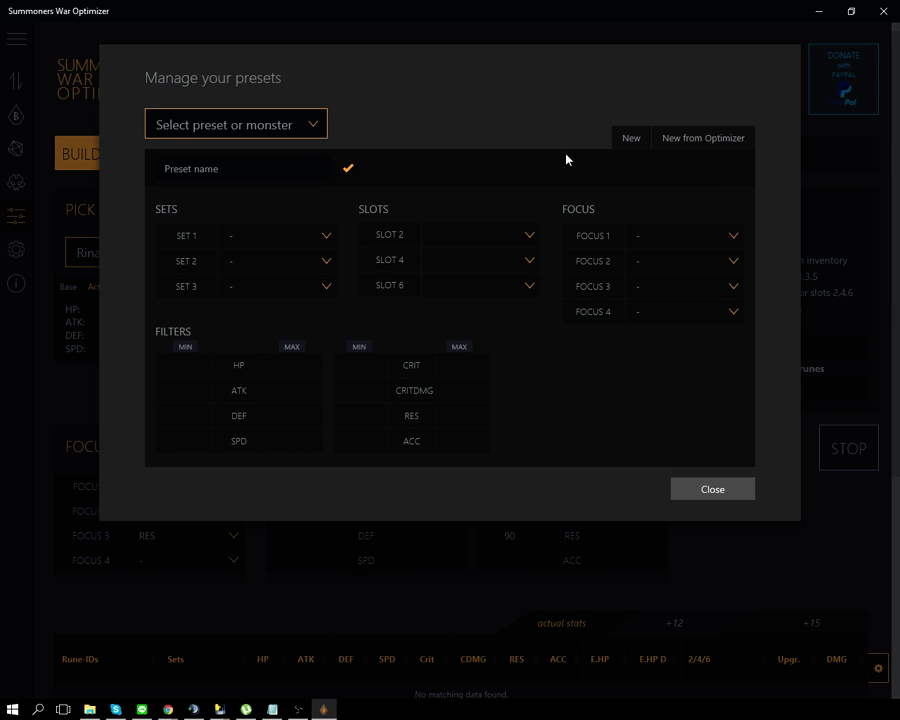
left_click(686, 482)
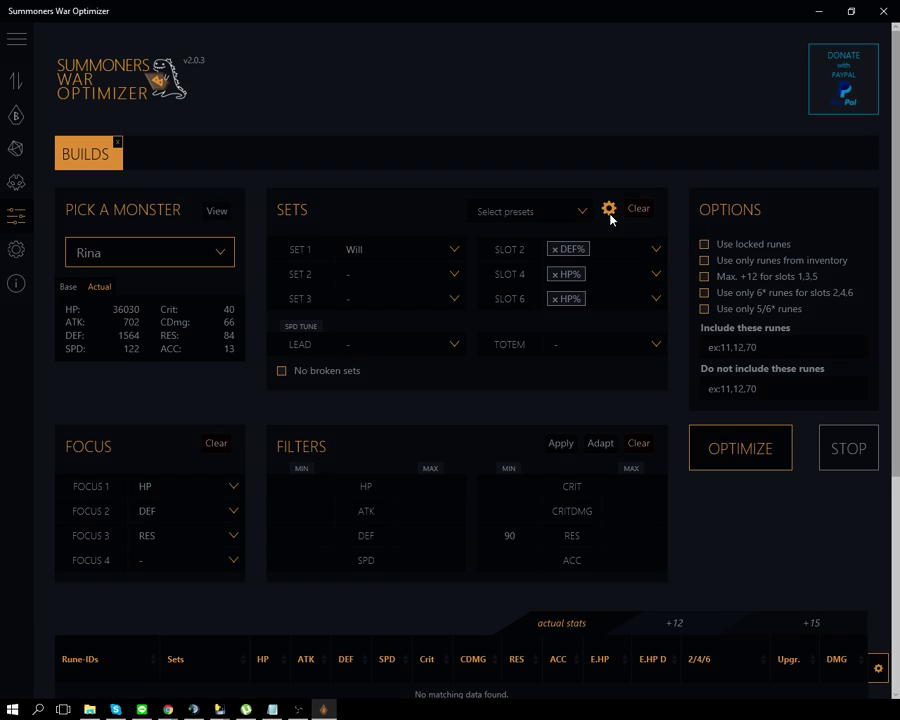
left_click(608, 209)
left_click(279, 130)
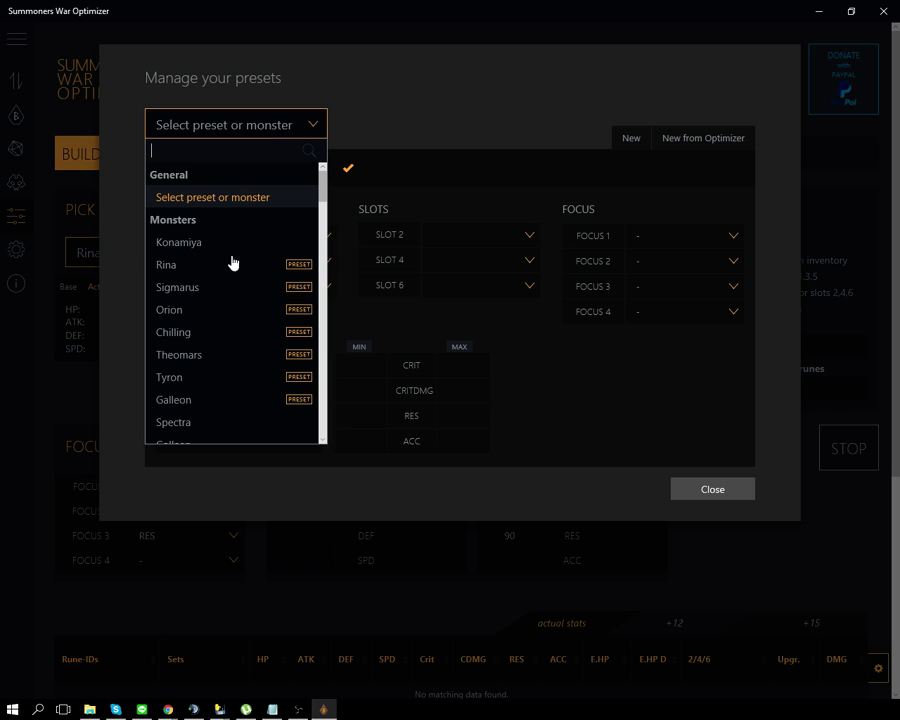
scroll(223, 340, "down", 1)
left_click(221, 378)
left_click(260, 236)
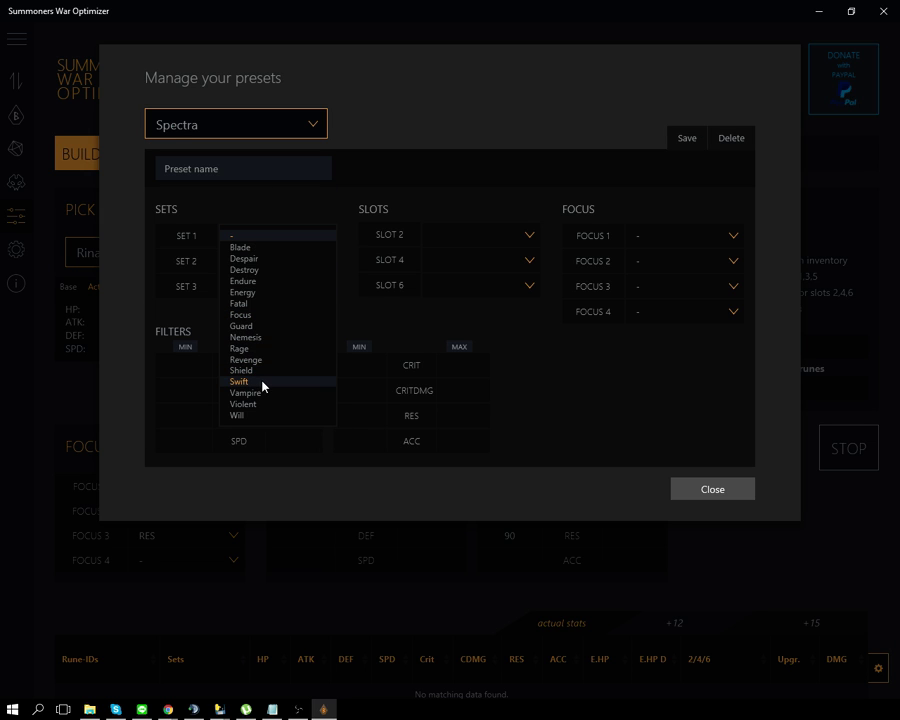
left_click(250, 381)
left_click(267, 259)
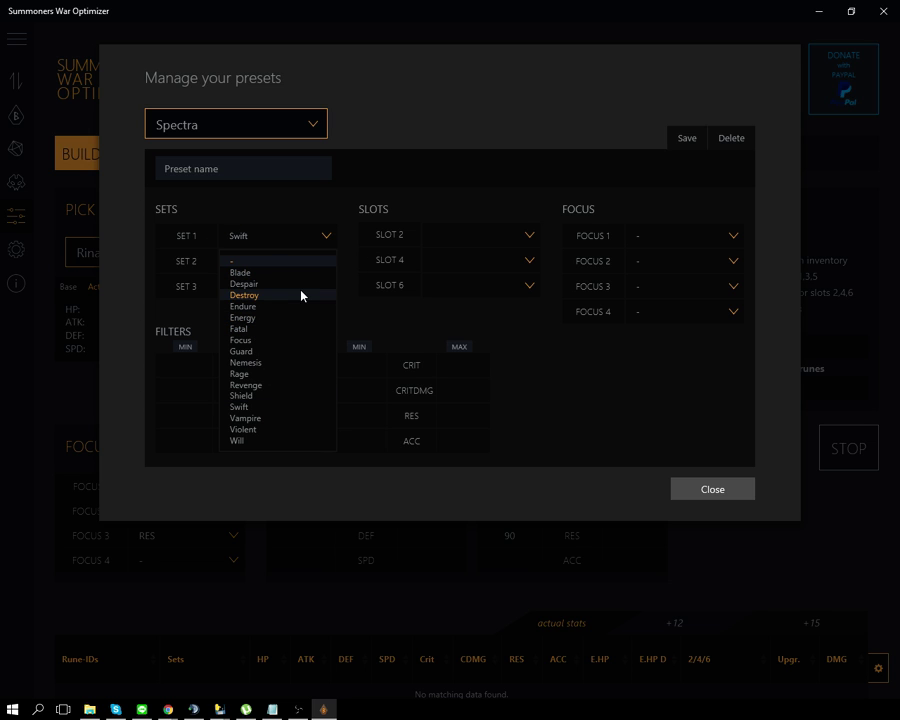
left_click(255, 340)
Set the Spectra preset's main stats to SPD for slot 2, HP% for slot 4 and ACC for slot 6
left_click(466, 236)
left_click(468, 258)
left_click(468, 260)
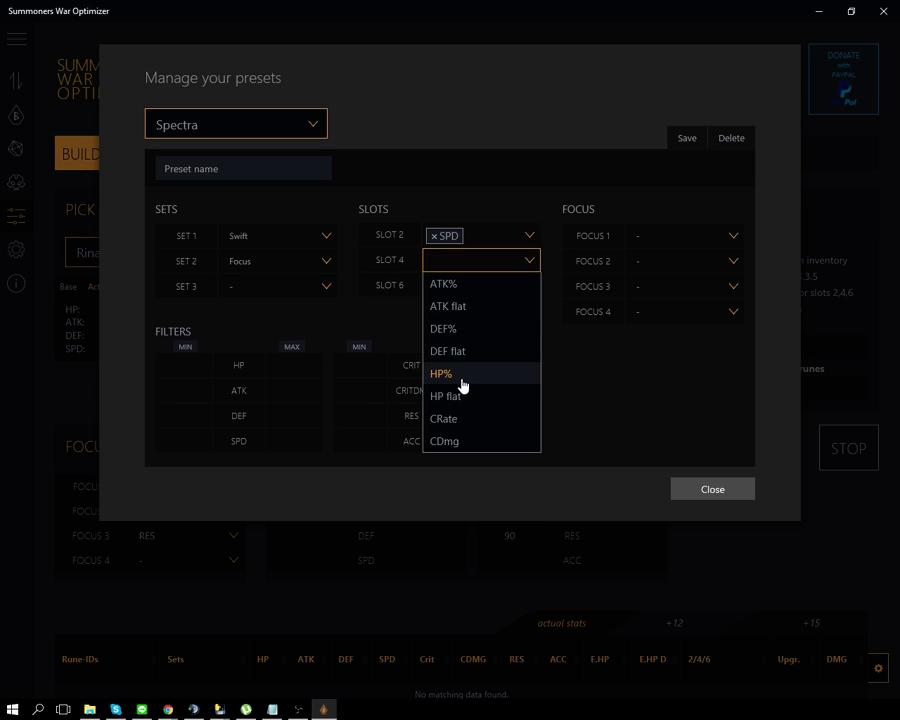
left_click(460, 374)
left_click(468, 286)
left_click(456, 467)
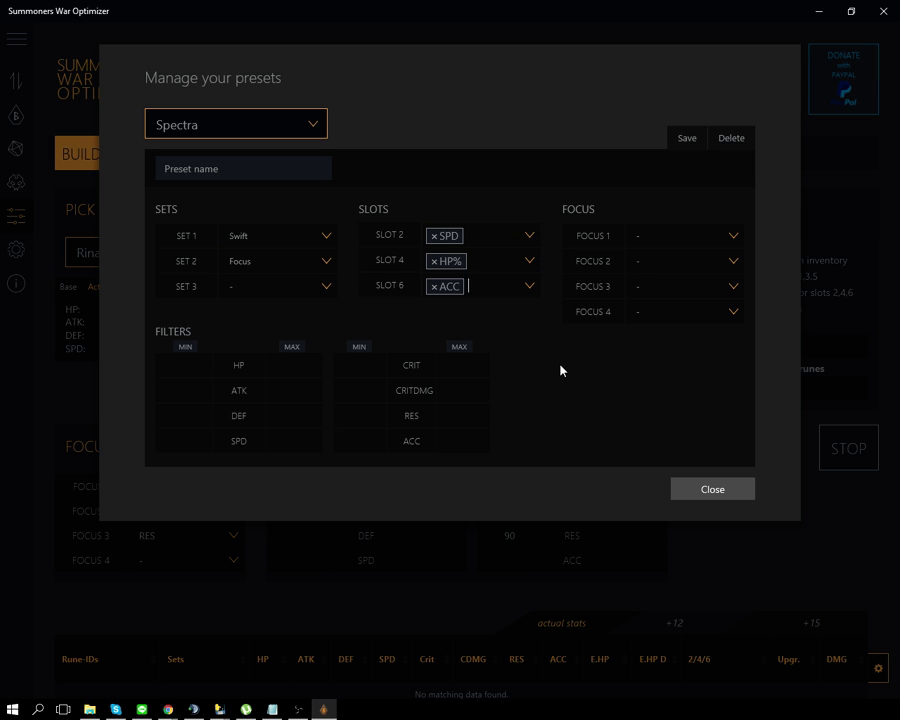
Set the Spectra preset's first three focus stats to SPD, HP and ACC
left_click(681, 233)
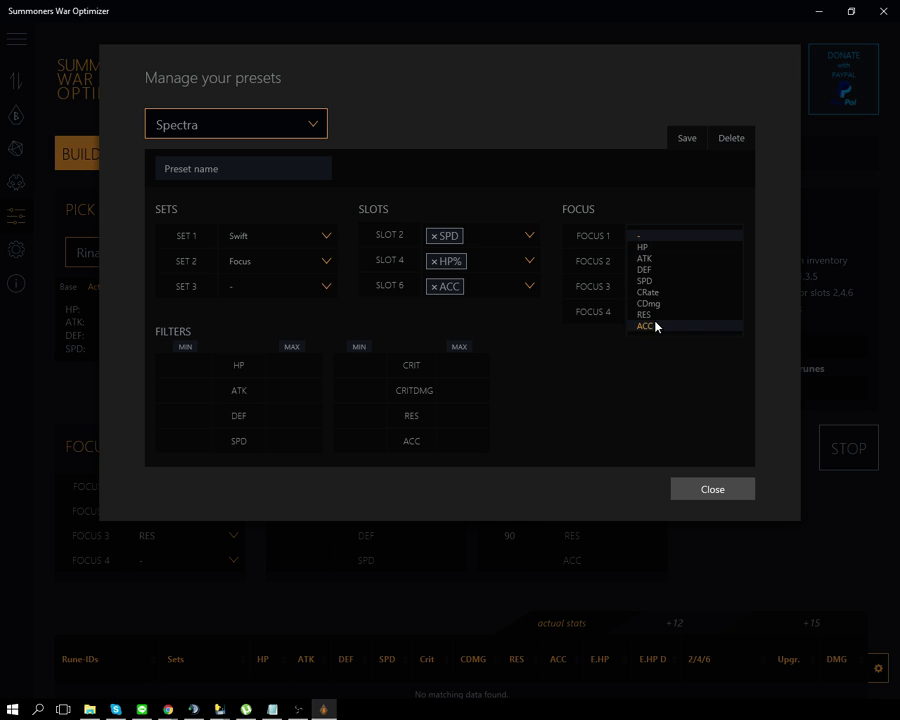
left_click(651, 281)
left_click(661, 262)
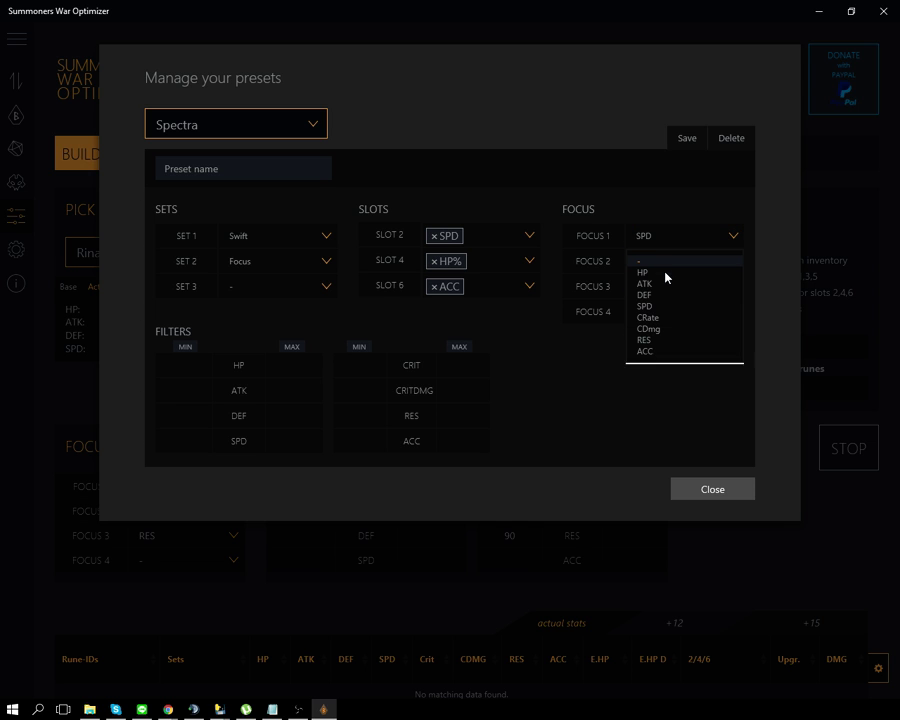
left_click(649, 273)
left_click(661, 290)
left_click(646, 377)
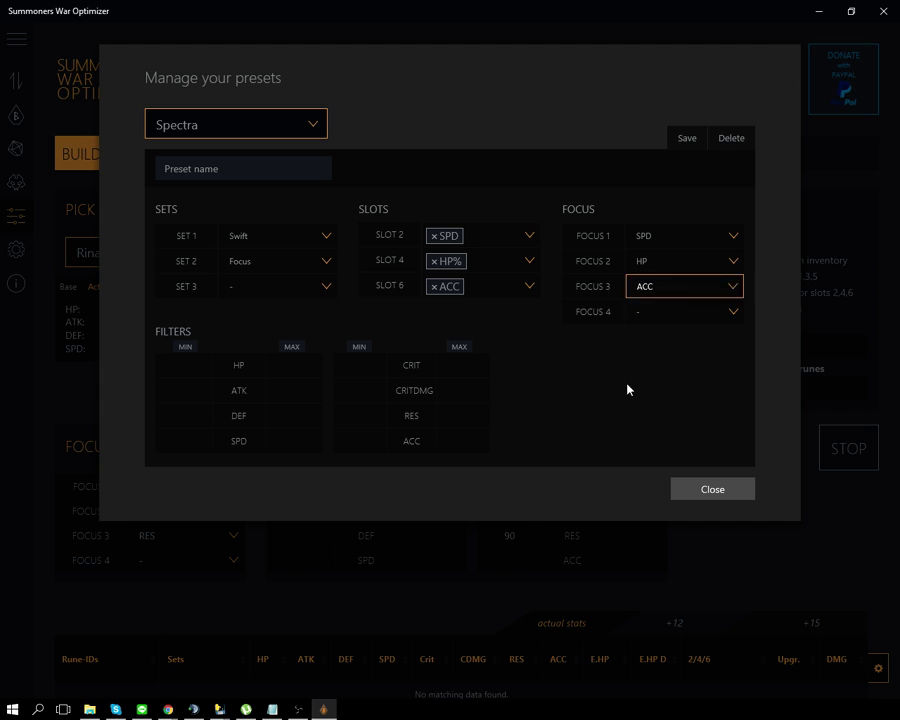
Set the Spectra preset's minimum ACC to 100 and minimum SPD to 200, and save the preset
left_click(360, 441)
type("100")
left_click(184, 441)
type("200")
left_click(680, 454)
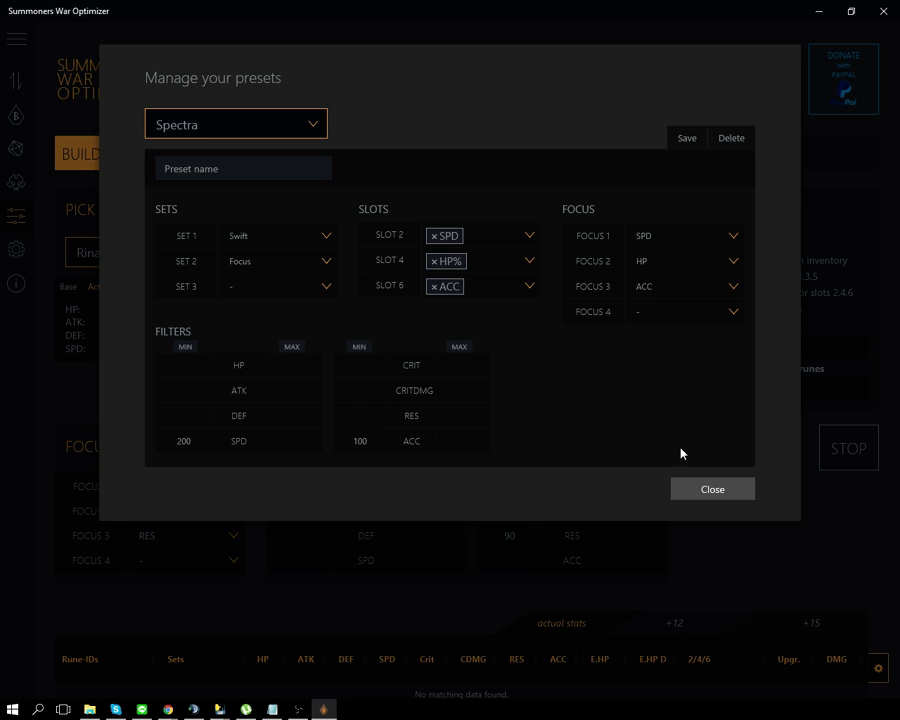
left_click(684, 148)
left_click(712, 492)
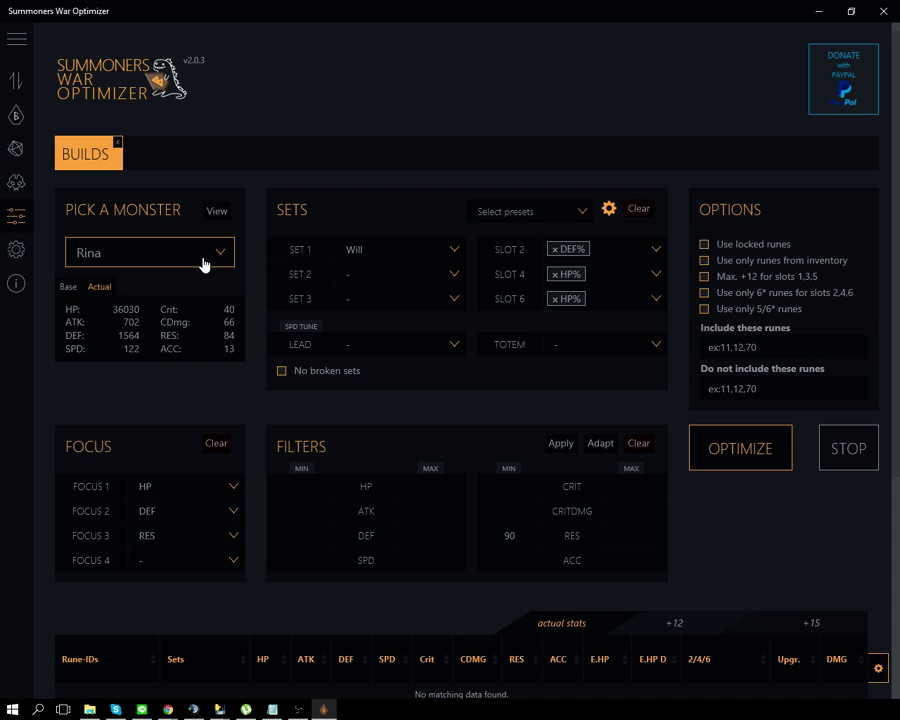
Choose Spectra in the optimizer to check that its saved preset loads
left_click(203, 264)
type("spe")
key("Return")
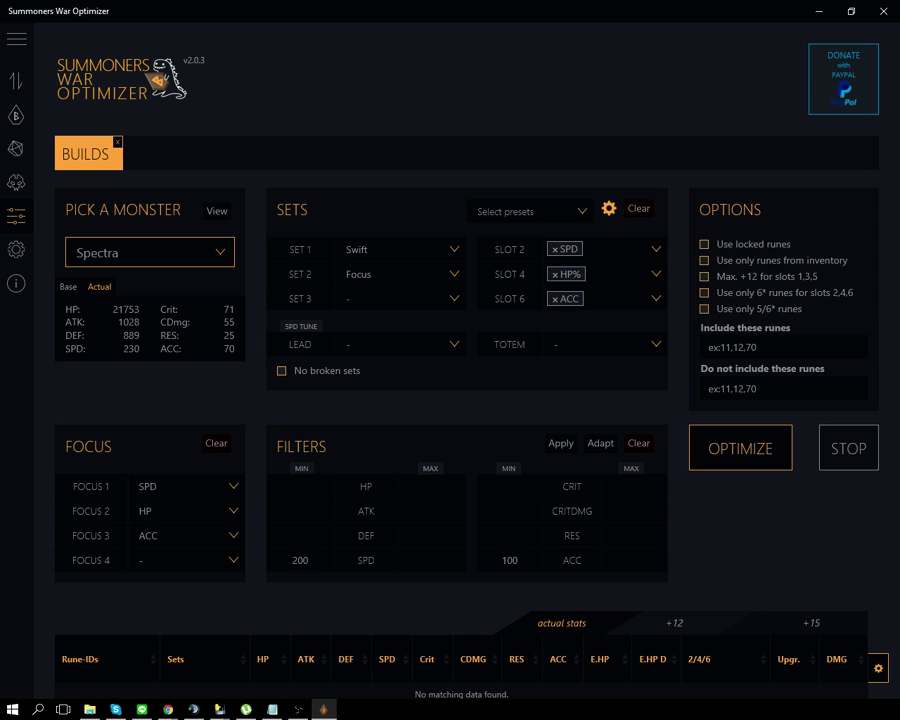
Switch the optimizer back to Rina and set the slot 2 main stat to DEF%
left_click(180, 266)
type("rina")
key("Return")
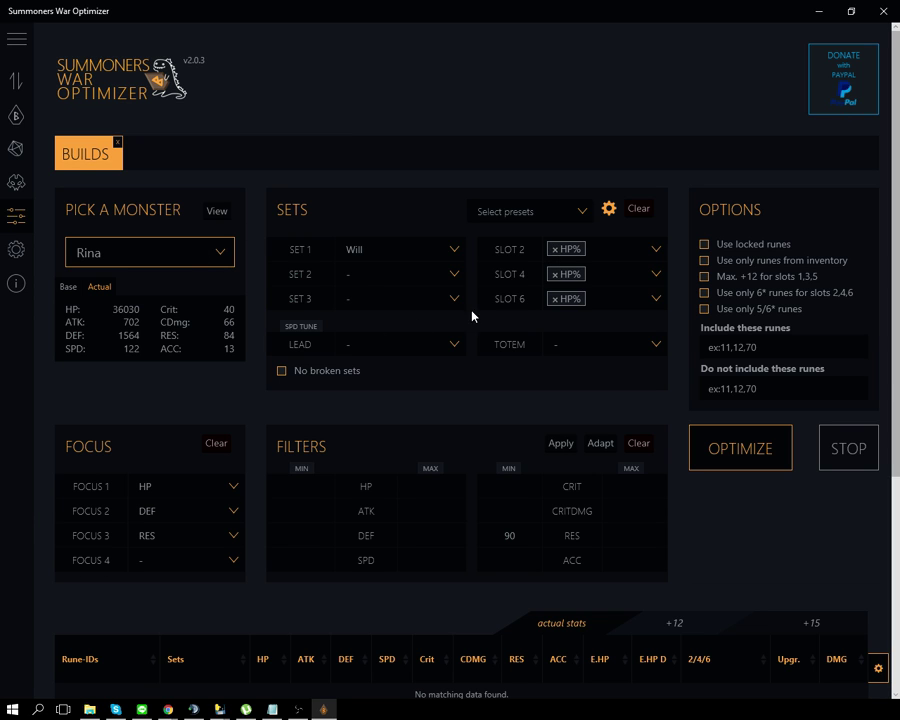
left_click(555, 250)
left_click(590, 341)
Set the minimum RES filter to 80 and run the optimization for Rina
left_click(509, 535)
type("80")
key("Return")
scroll(687, 492, "down", 2)
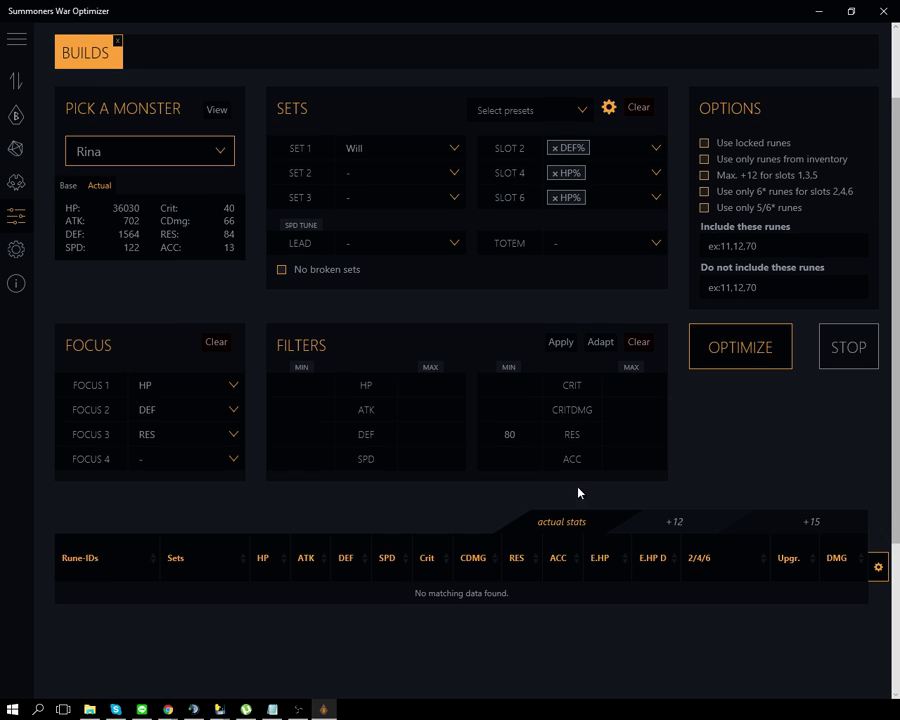
left_click(745, 355)
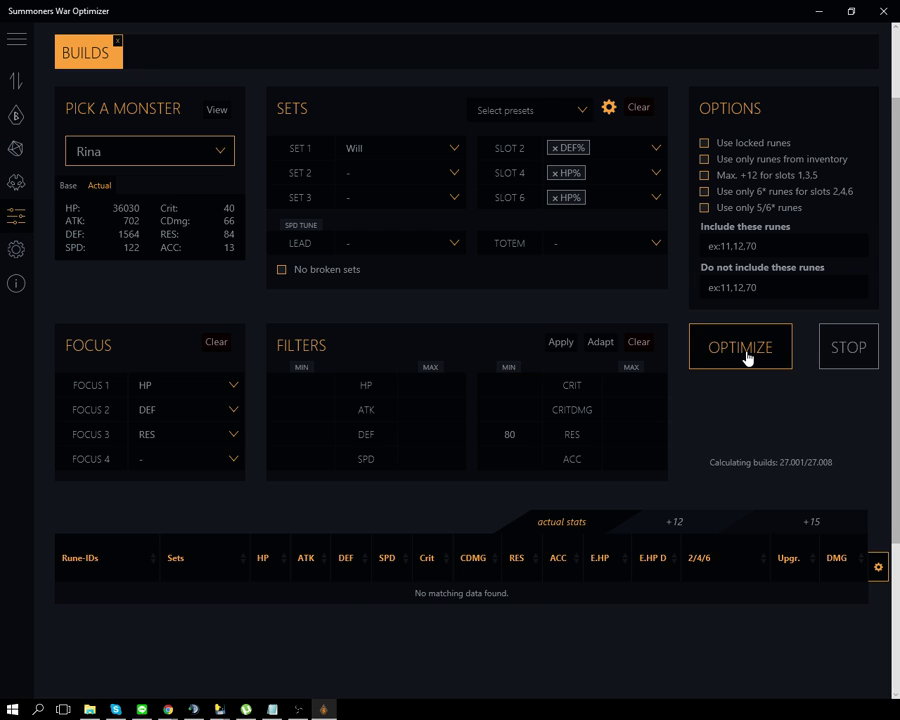
Raise the minimum RES filter to 100 and apply it to the calculated builds
double_click(509, 434)
type("100")
mouse_move(125, 600)
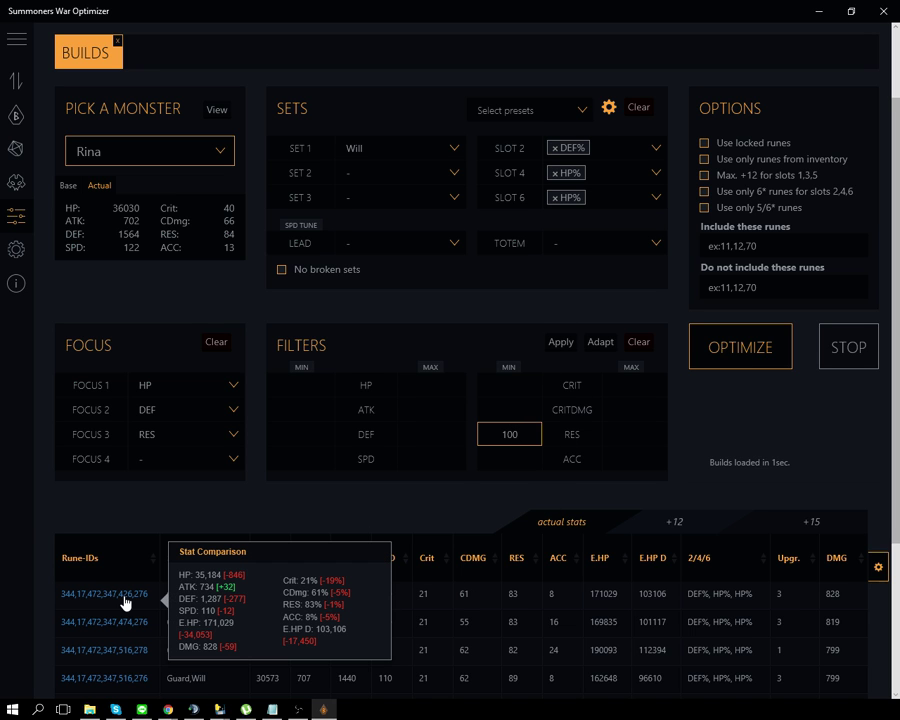
left_click(555, 342)
Sort Rina's builds by HP from highest to lowest and show the top build's stat comparison
scroll(305, 620, "down", 1)
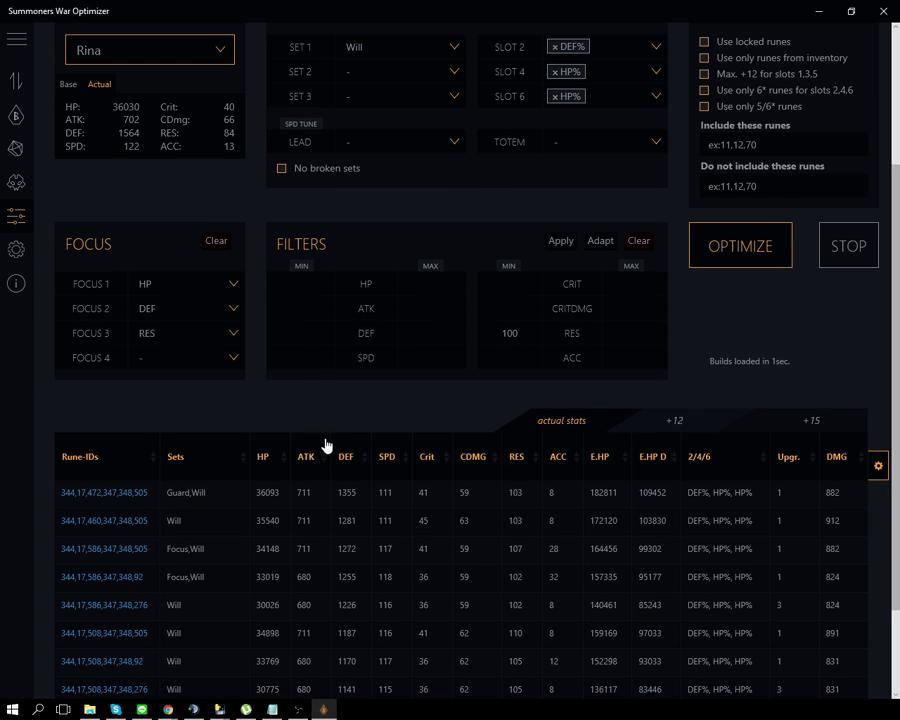
scroll(520, 404, "down", 1)
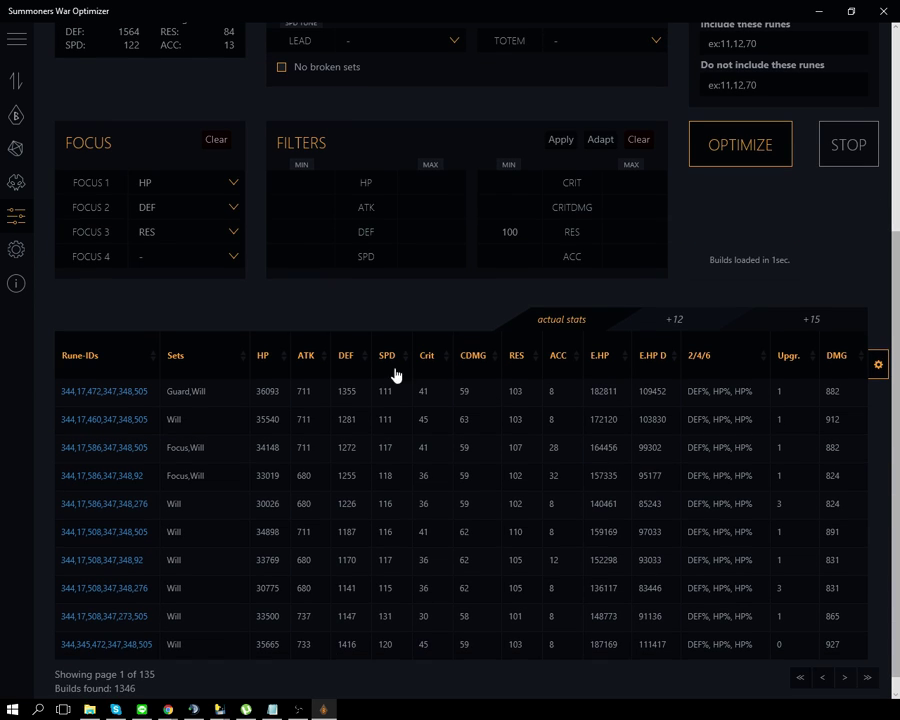
left_click(262, 362)
left_click(264, 362)
scroll(266, 366, "up", 1)
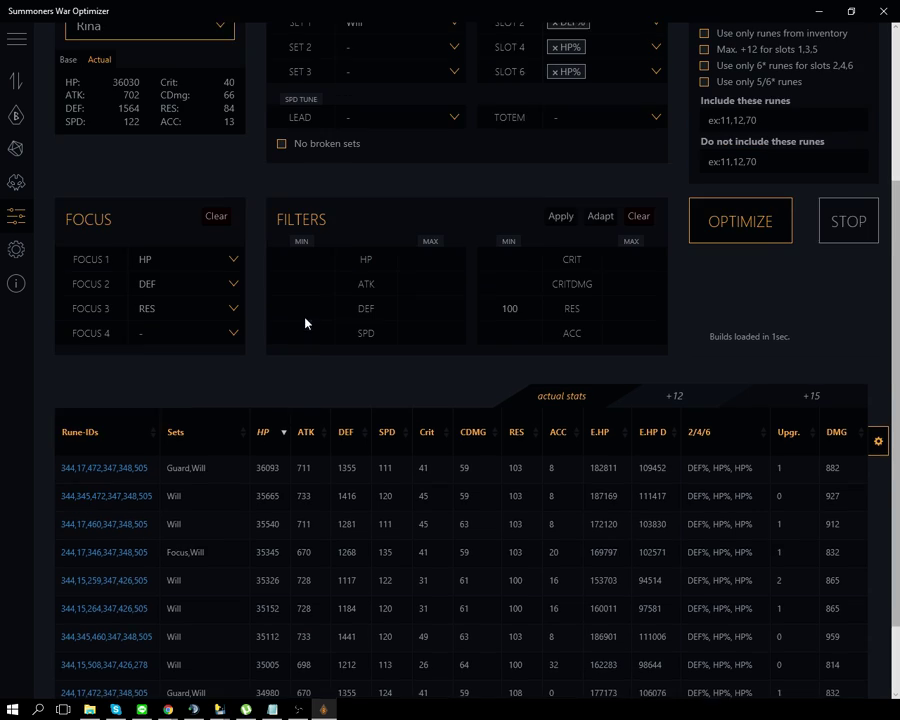
scroll(544, 192, "up", 1)
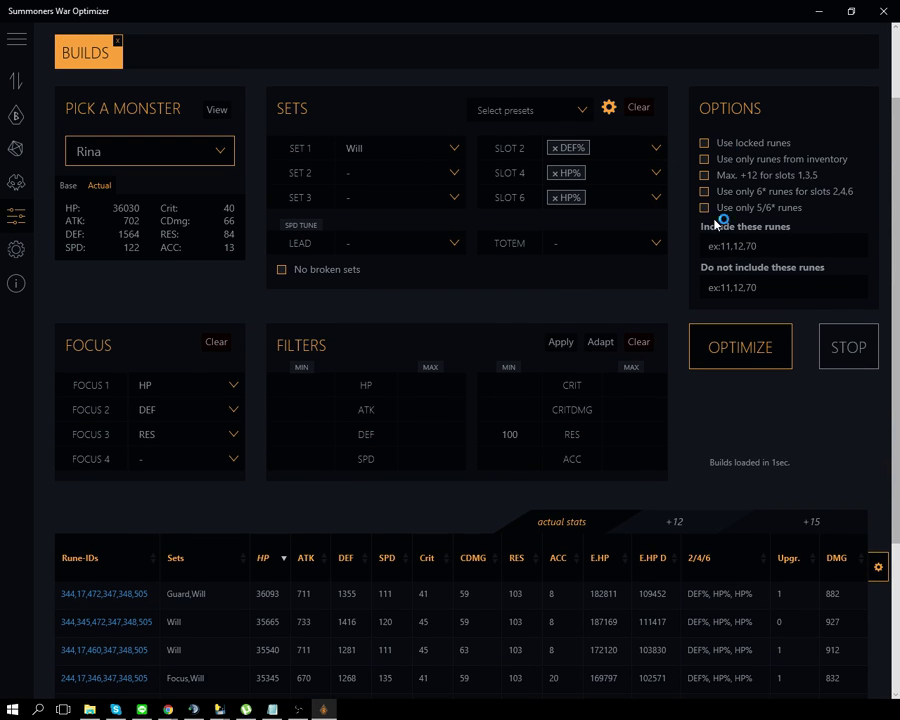
scroll(418, 362, "down", 1)
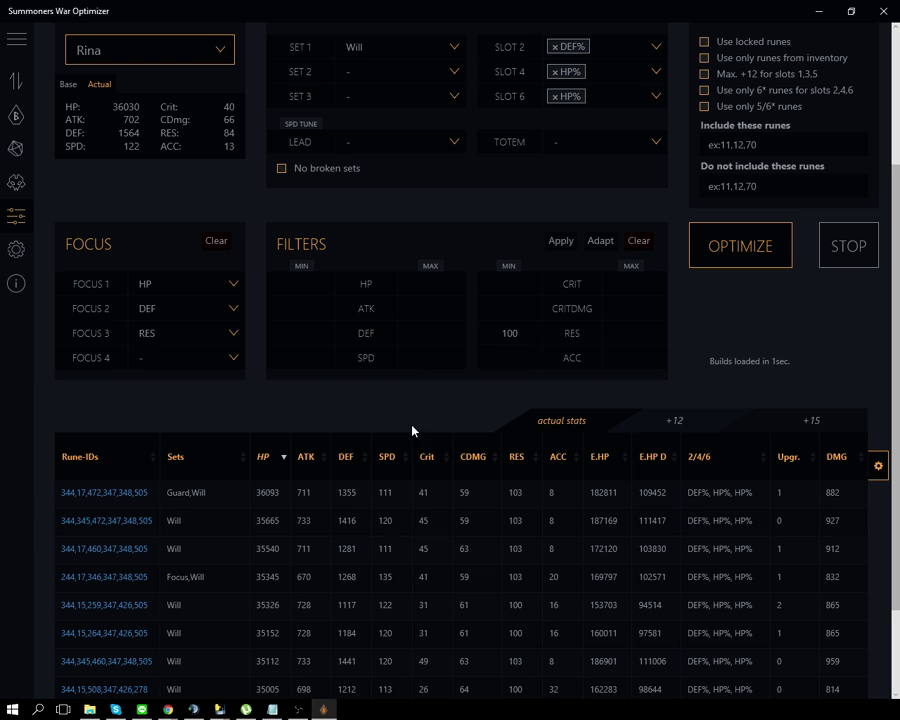
mouse_move(144, 497)
Sort Rina's builds by effective HP (E.HP) from highest to lowest and compare the top build's stats
left_click(618, 467)
left_click(619, 467)
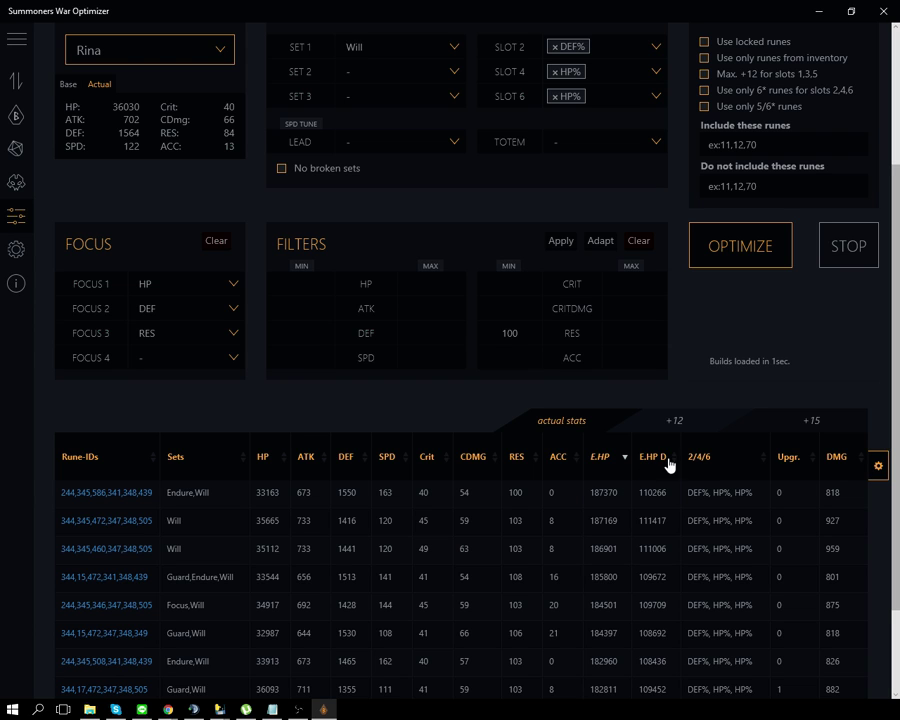
mouse_move(130, 497)
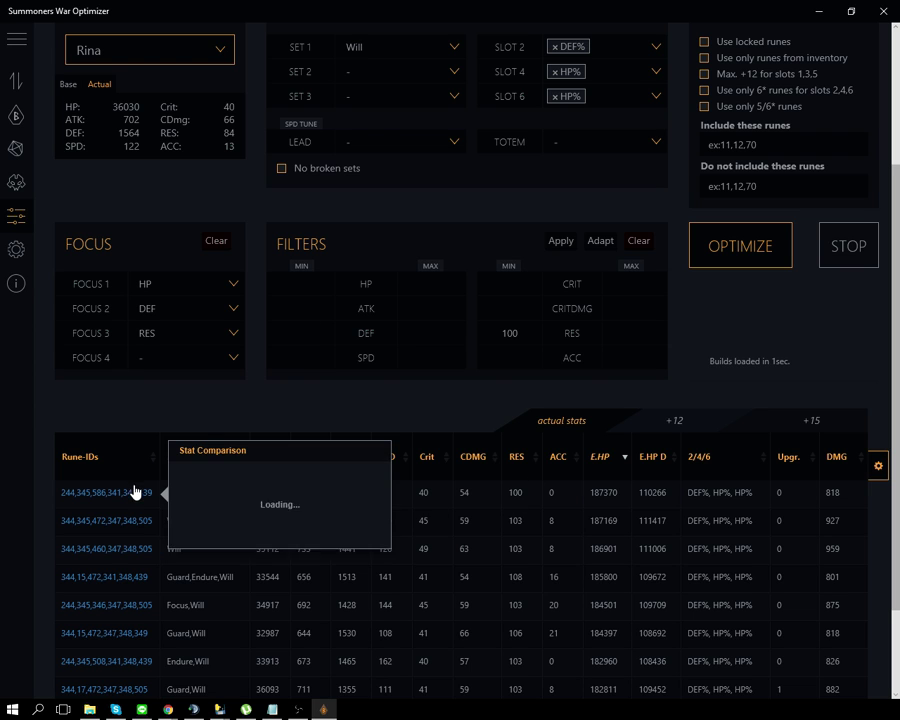
left_click(619, 459)
left_click(619, 459)
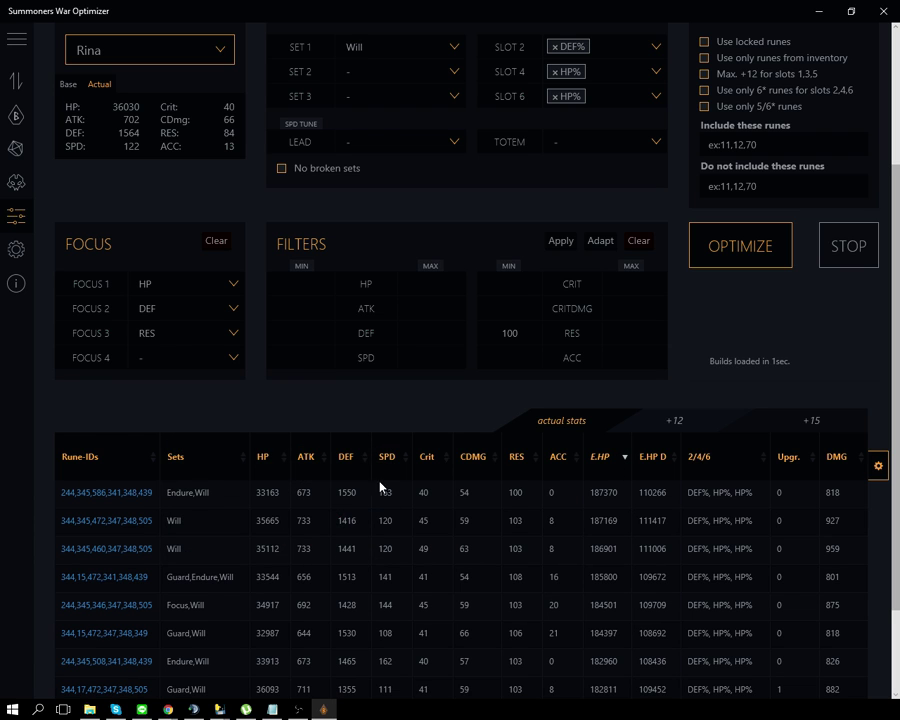
Open Rina's top E.HP build, exclude its slot 6 and slot 4 runes (439 and 341), and rerun the optimization
left_click(127, 492)
scroll(598, 530, "up", 1)
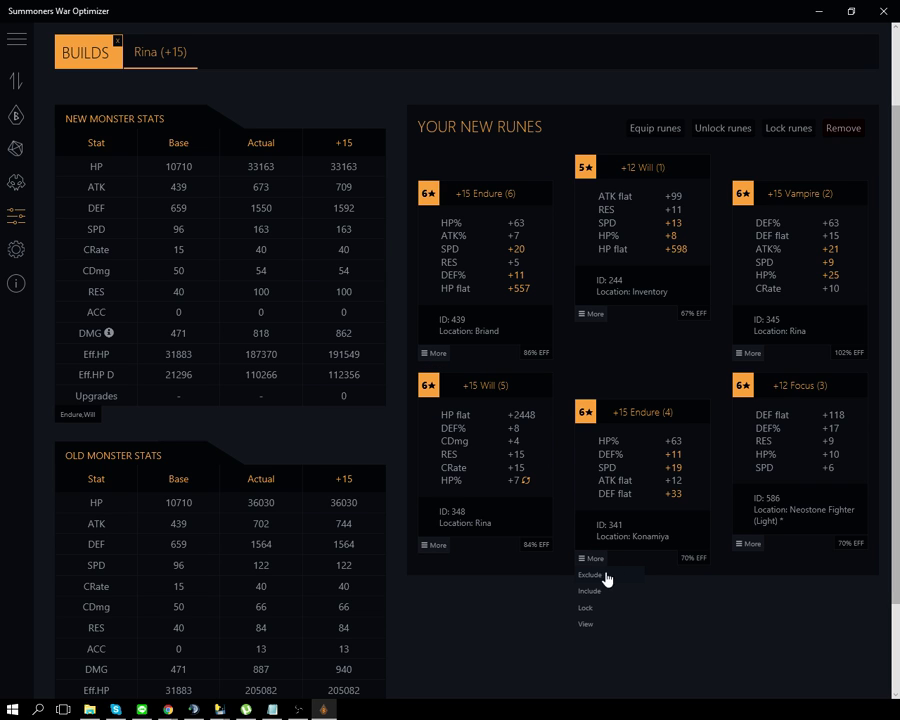
left_click(597, 578)
left_click(16, 216)
left_click(726, 287)
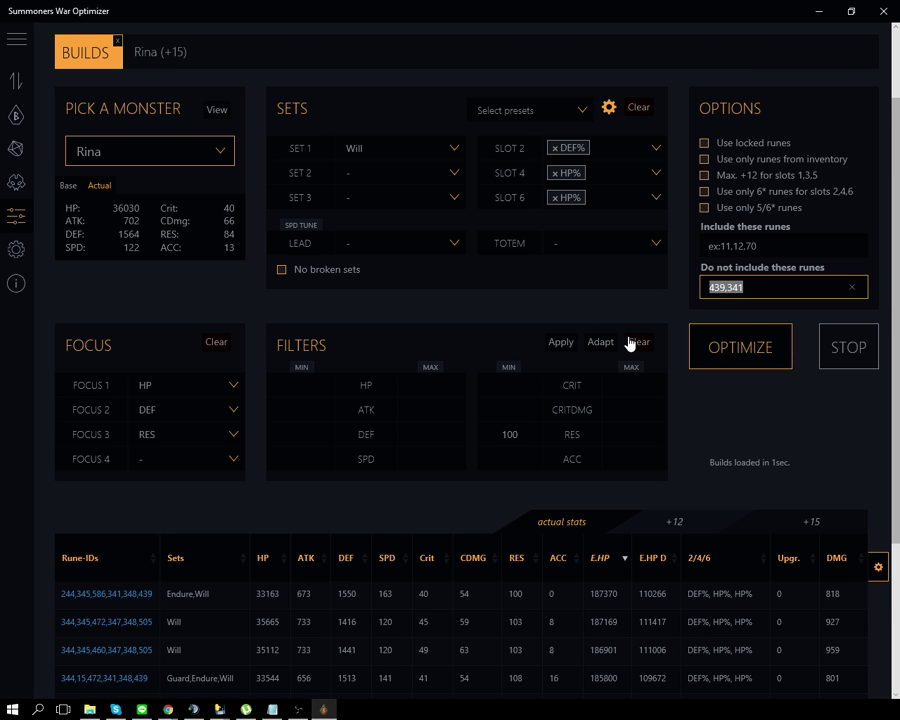
left_click(742, 350)
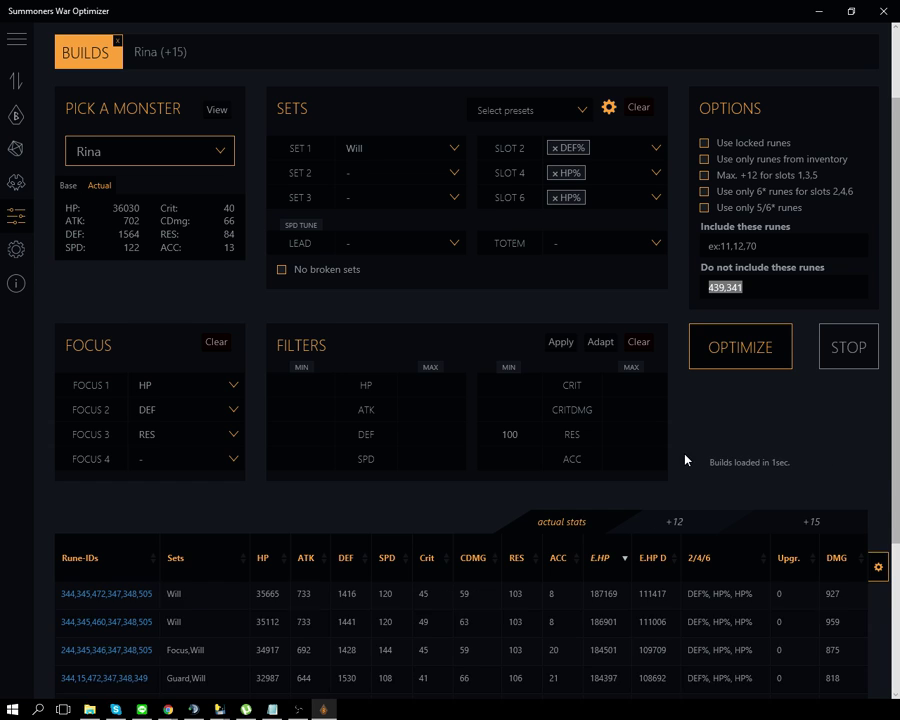
Compare and open Rina's new top build, exclude its slot 6 rune (505), and optimize again
scroll(686, 460, "down", 1)
mouse_move(112, 498)
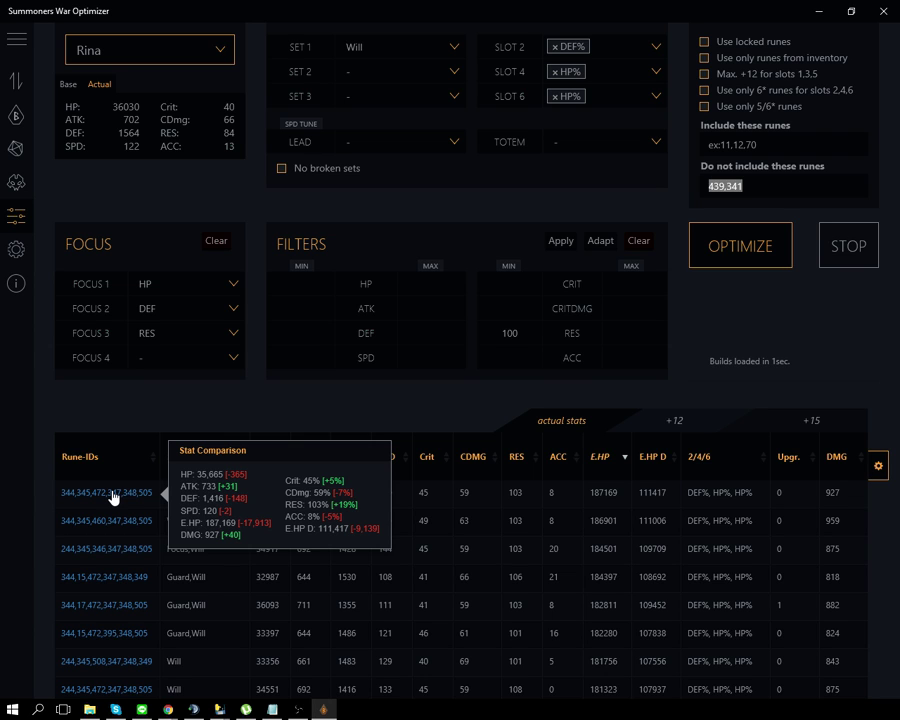
scroll(113, 497, "down", 5)
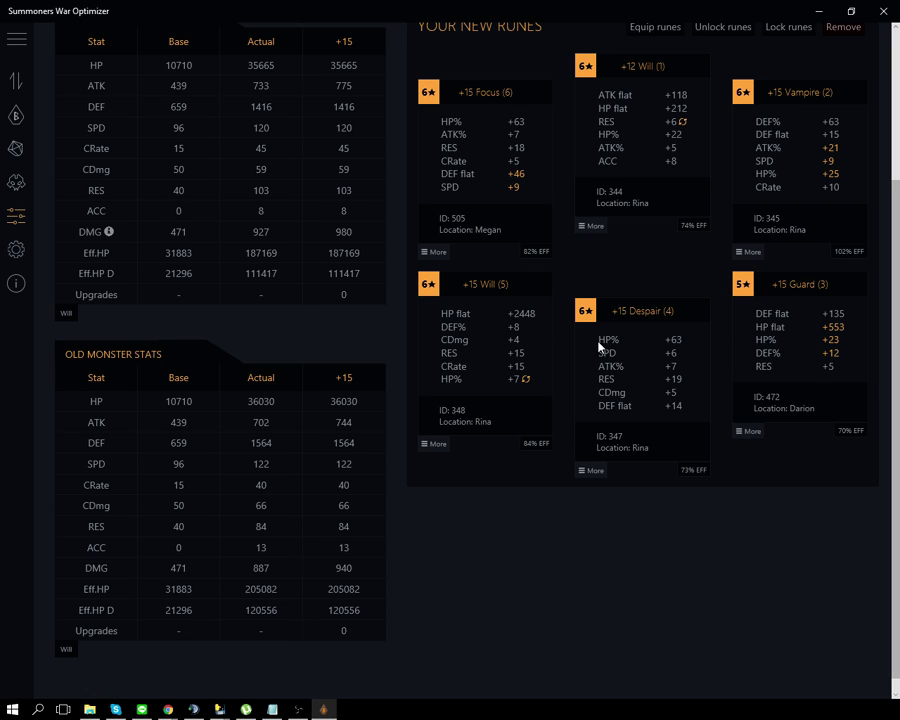
left_click(424, 255)
left_click(438, 274)
left_click(16, 216)
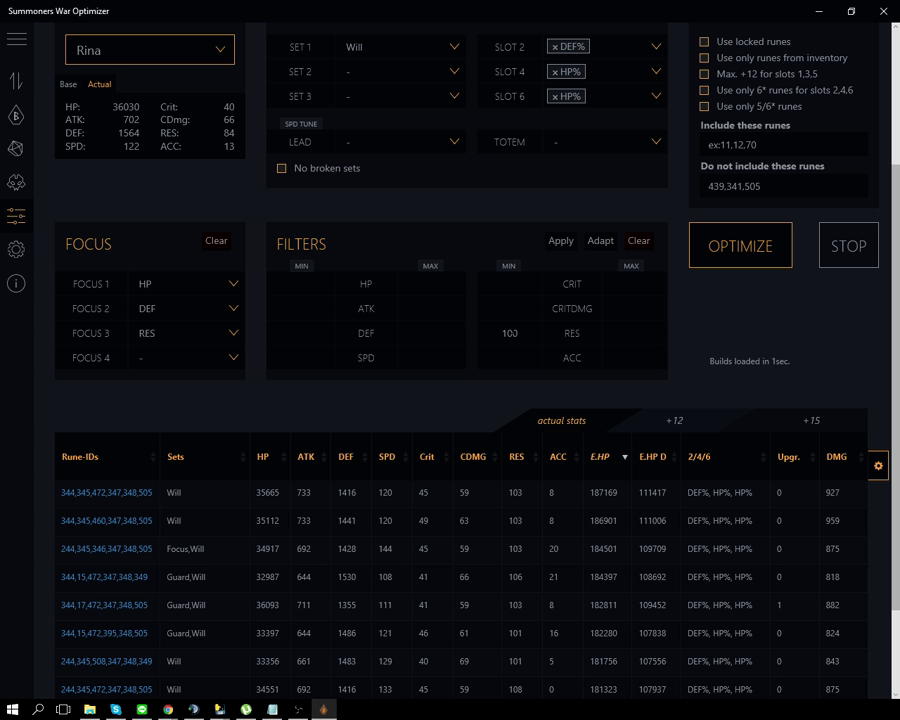
left_click(723, 237)
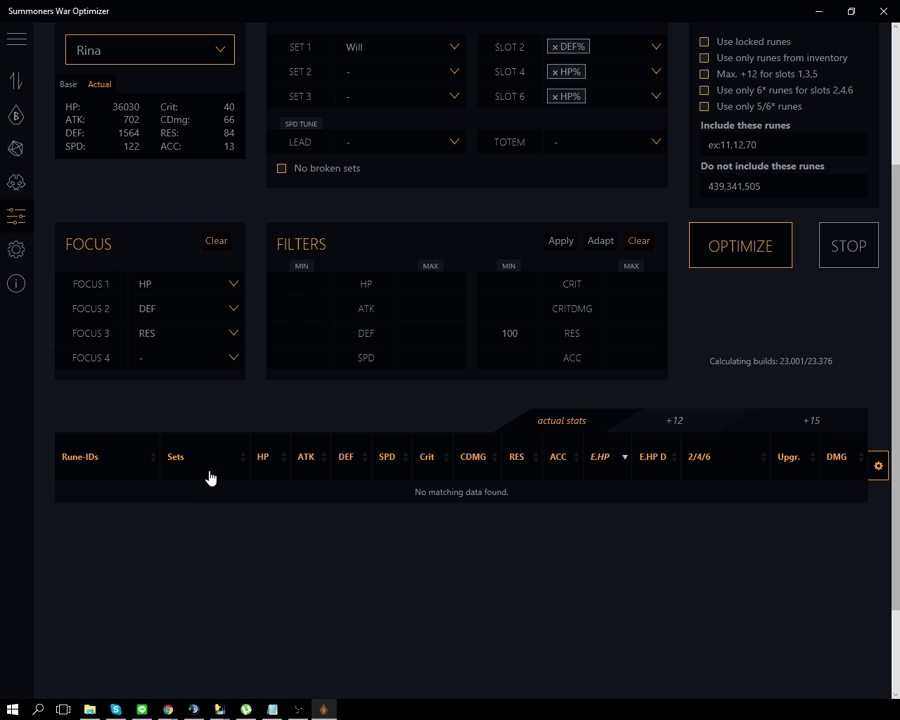
Open the current top Rina build with the Guard and Will sets, remove the two earlier opened builds, and return to the optimizer
left_click(149, 505)
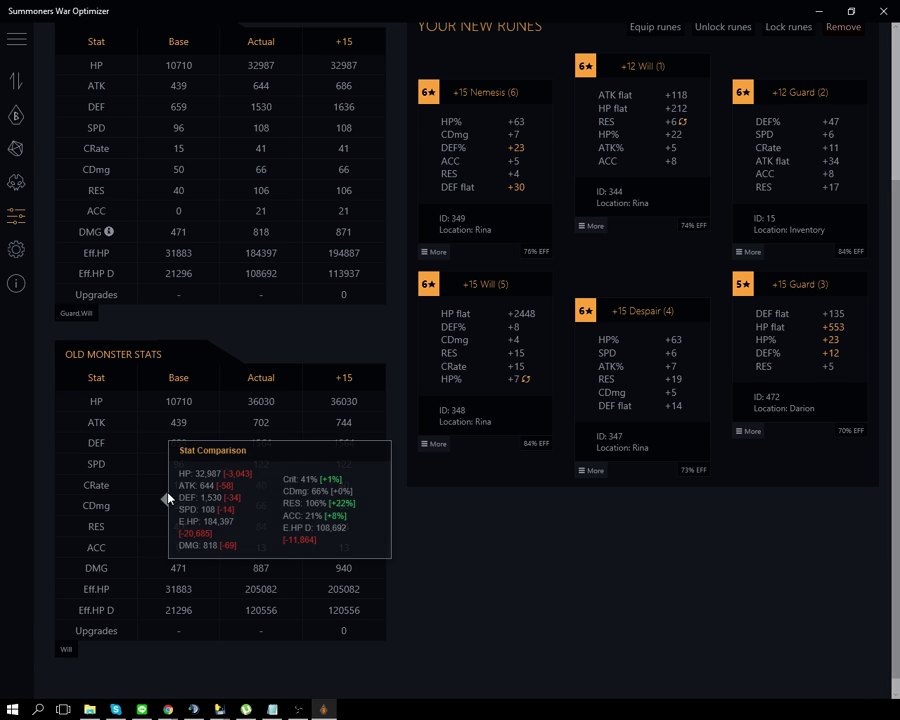
scroll(490, 510, "up", 3)
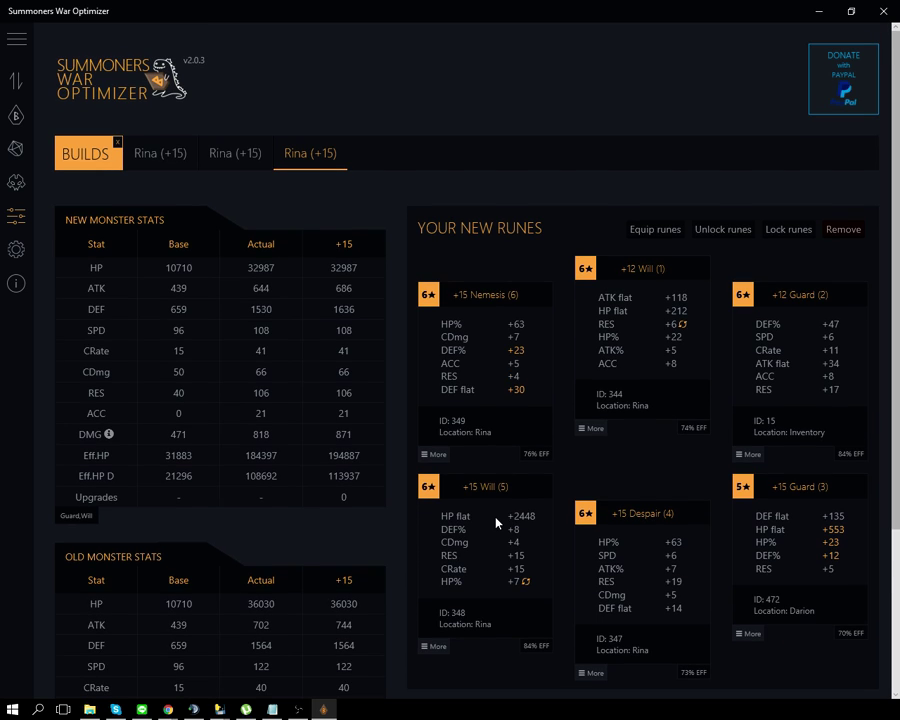
scroll(496, 520, "down", 1)
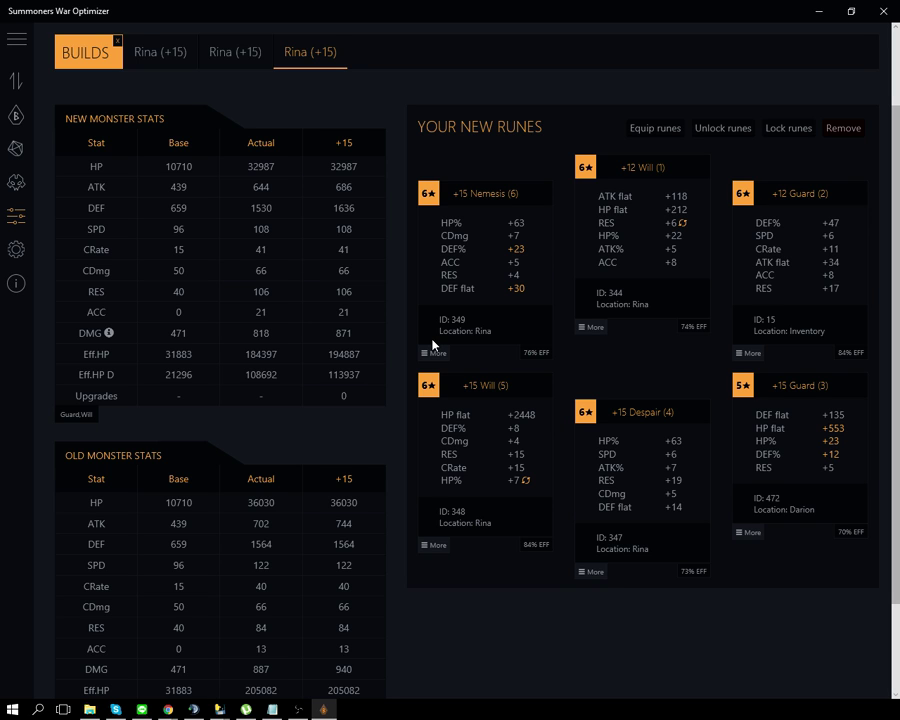
left_click(252, 55)
left_click(843, 128)
left_click(160, 52)
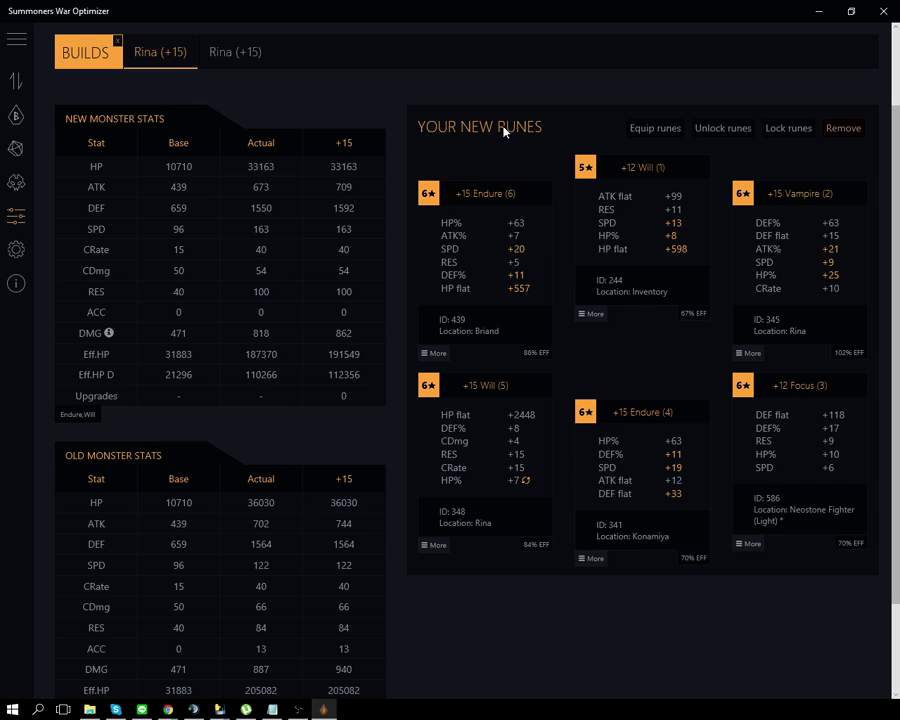
left_click(843, 128)
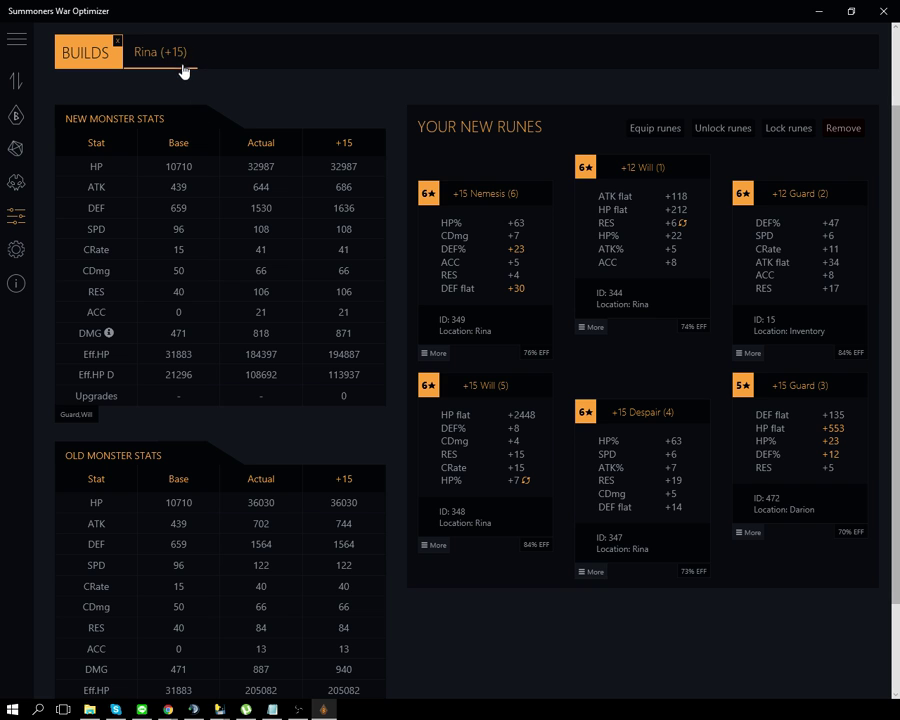
scroll(311, 317, "up", 1)
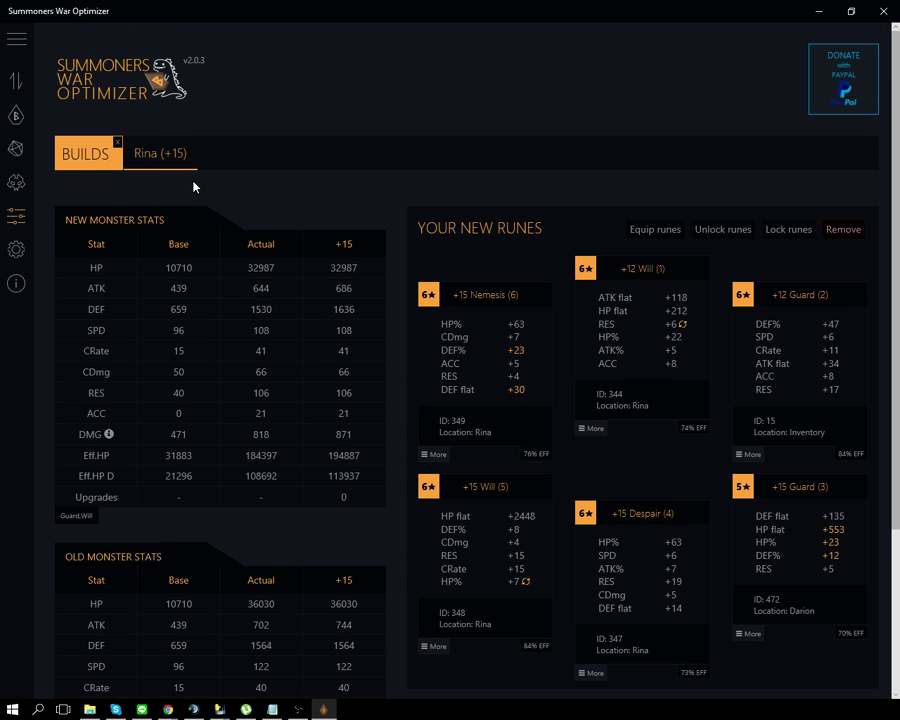
left_click(17, 214)
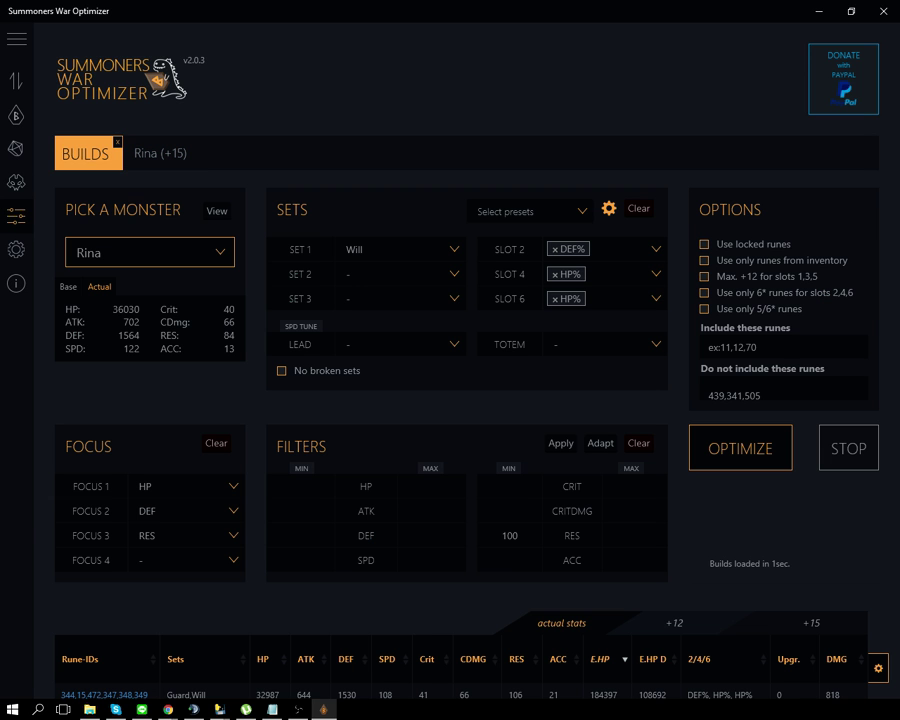
Switch to the Notepad list of focus monsters and delete the rina entry together with its note line
key("alt+Tab")
left_click(242, 328)
key("BackSpace")
type("#rina")
key("End")
type("-done")
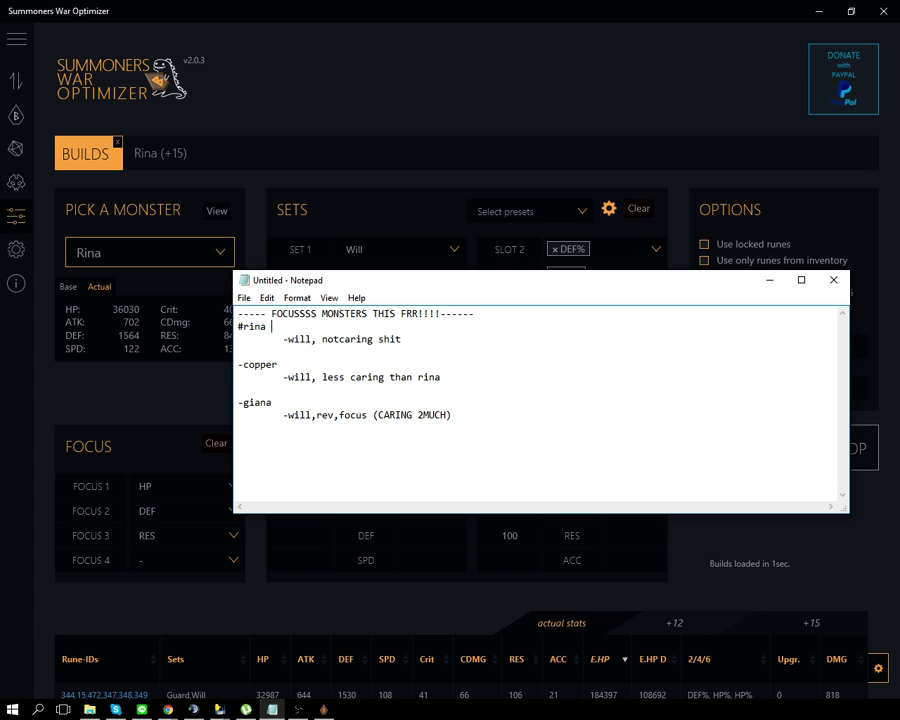
key("Down")
key("End")
key("shift+Home")
key("BackSpace")
key("BackSpace")
key("shift+Home")
key("BackSpace")
key("Delete")
key("Delete")
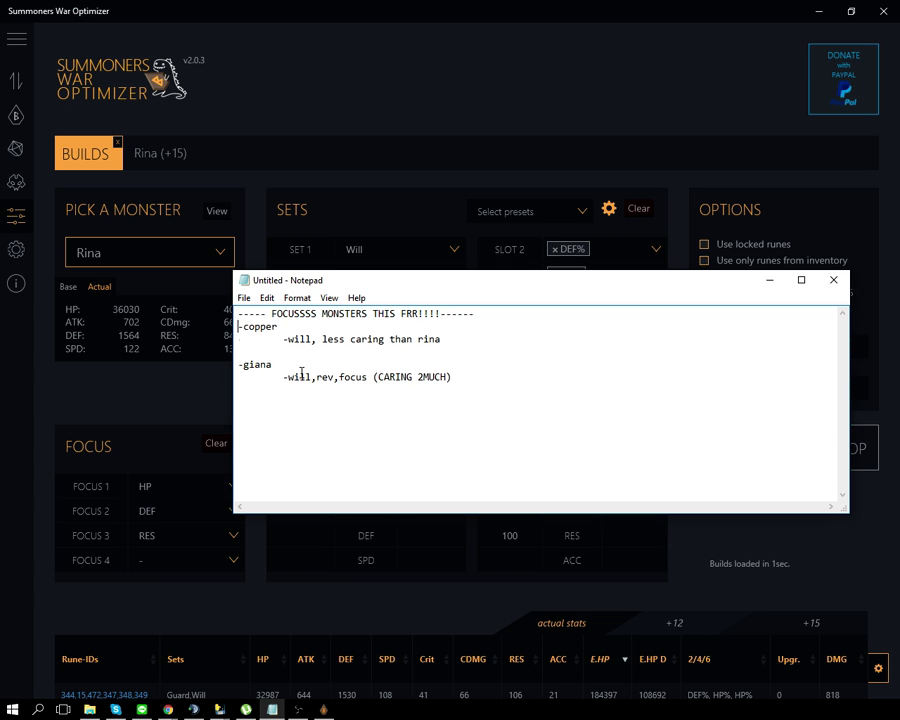
key("ctrl+a")
left_click(386, 387)
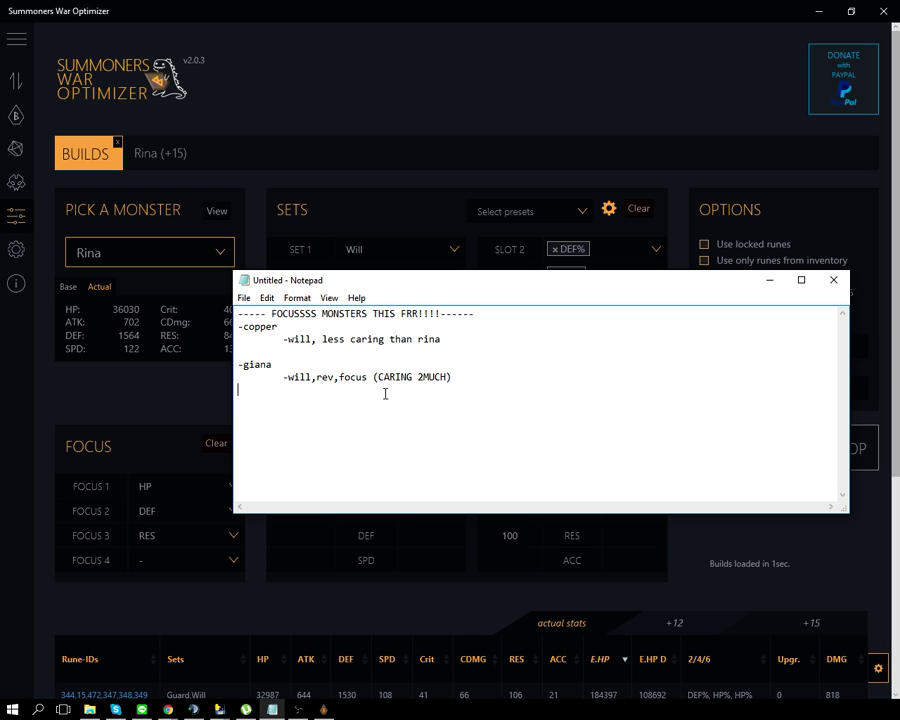
Switch back to the rune optimizer and pick Copper as the monster
left_click(183, 407)
left_click(177, 255)
type("cop")
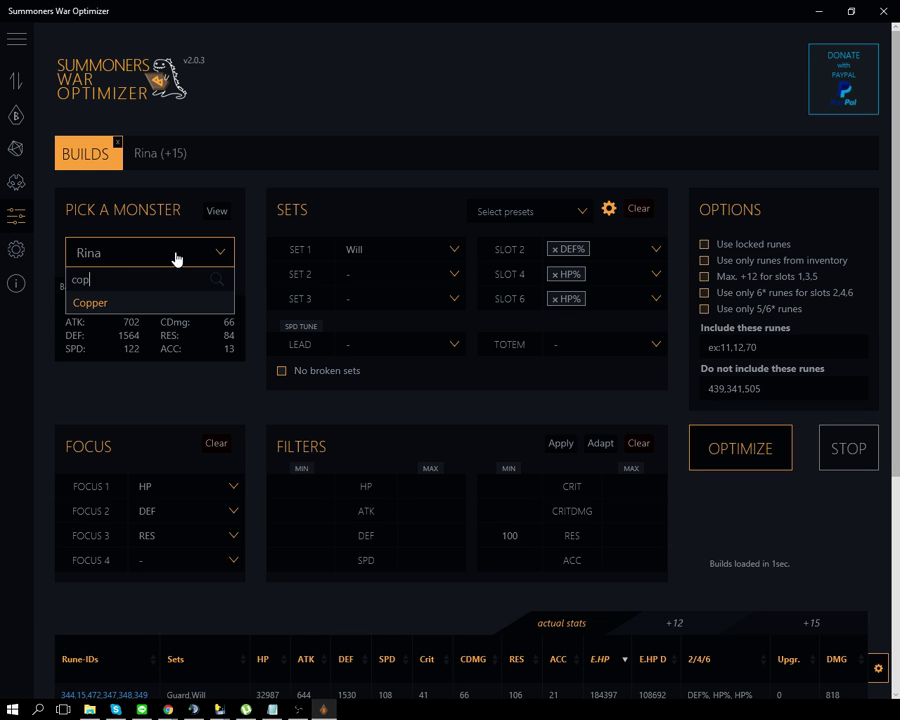
key("Return")
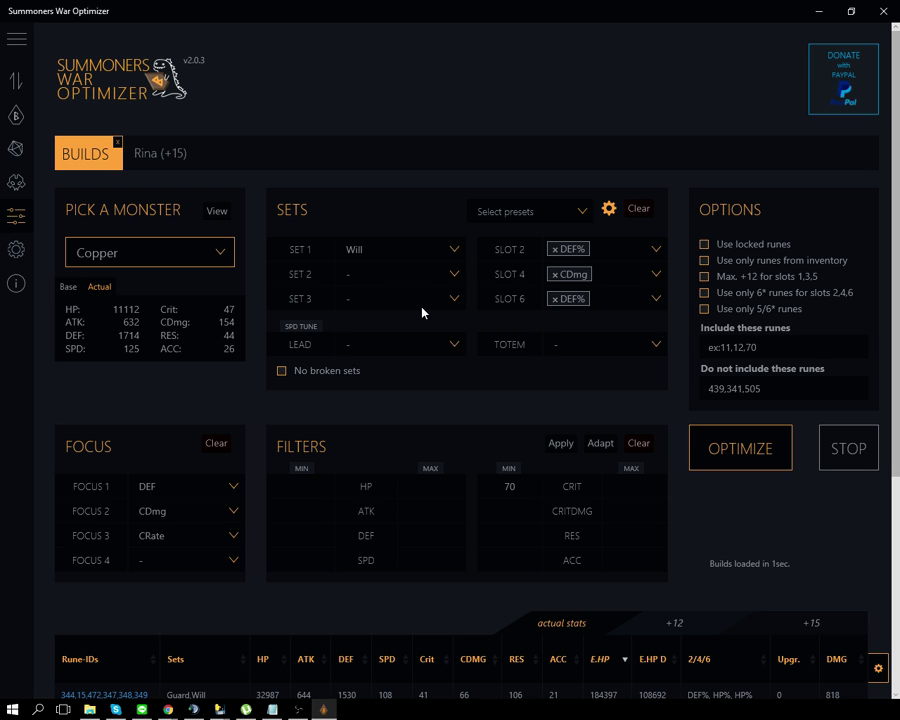
Clear all of Copper's focus stats and run the optimization without any focus
scroll(342, 386, "down", 1)
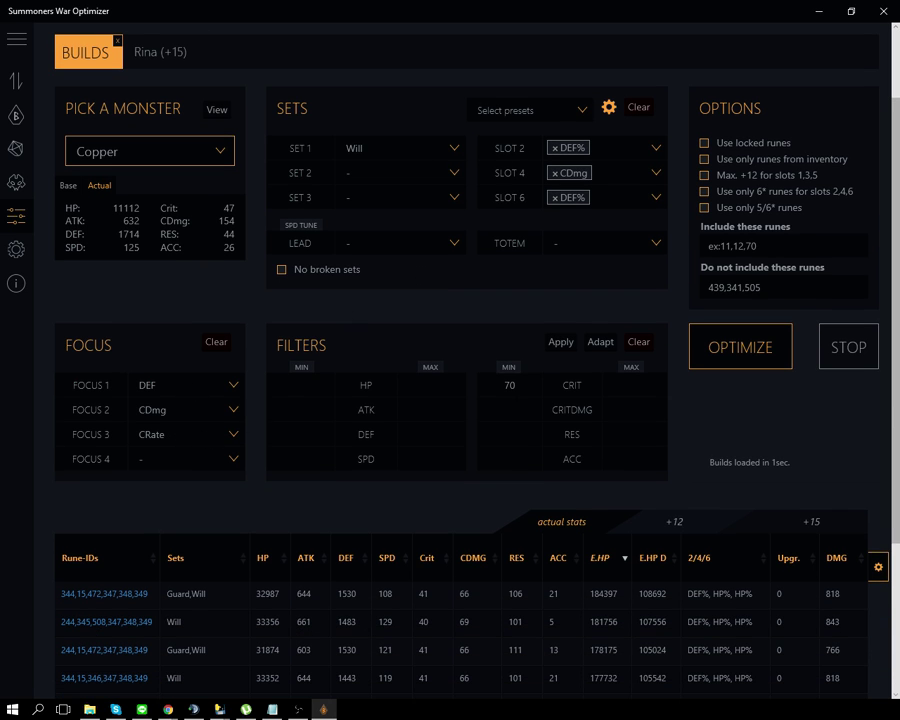
left_click(204, 436)
left_click(170, 372)
left_click(172, 410)
left_click(194, 402)
left_click(183, 385)
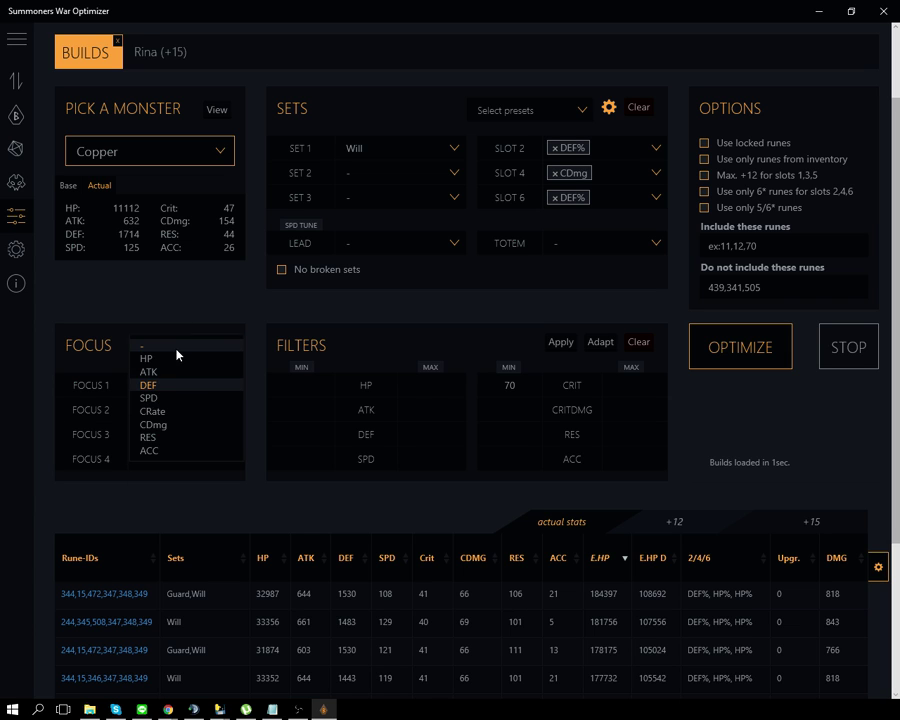
left_click(176, 351)
left_click(739, 346)
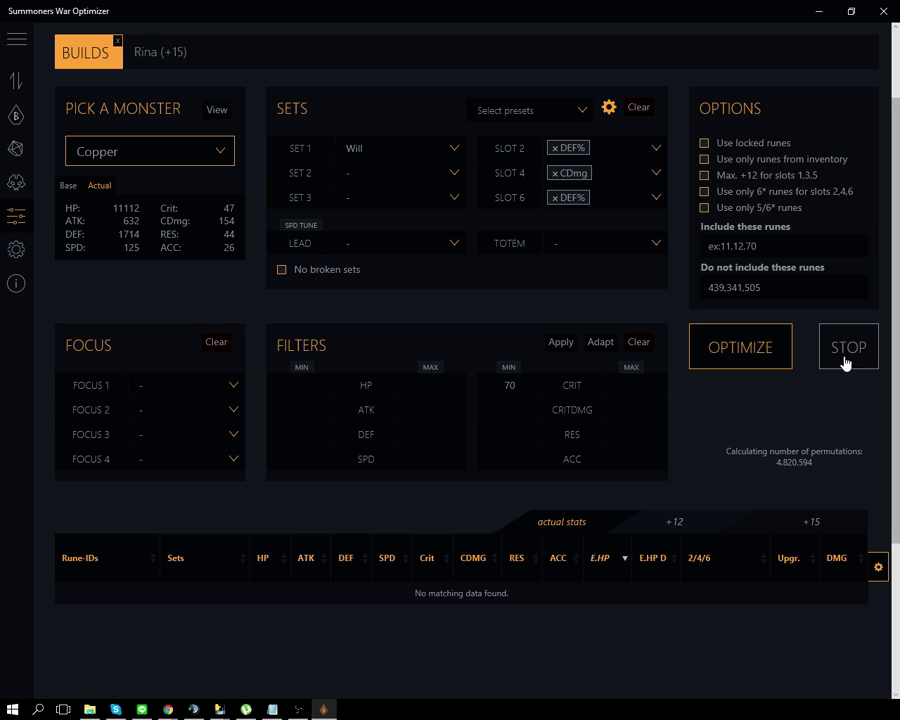
Set Copper's Focus 1 to DEF and run the optimization
left_click(208, 386)
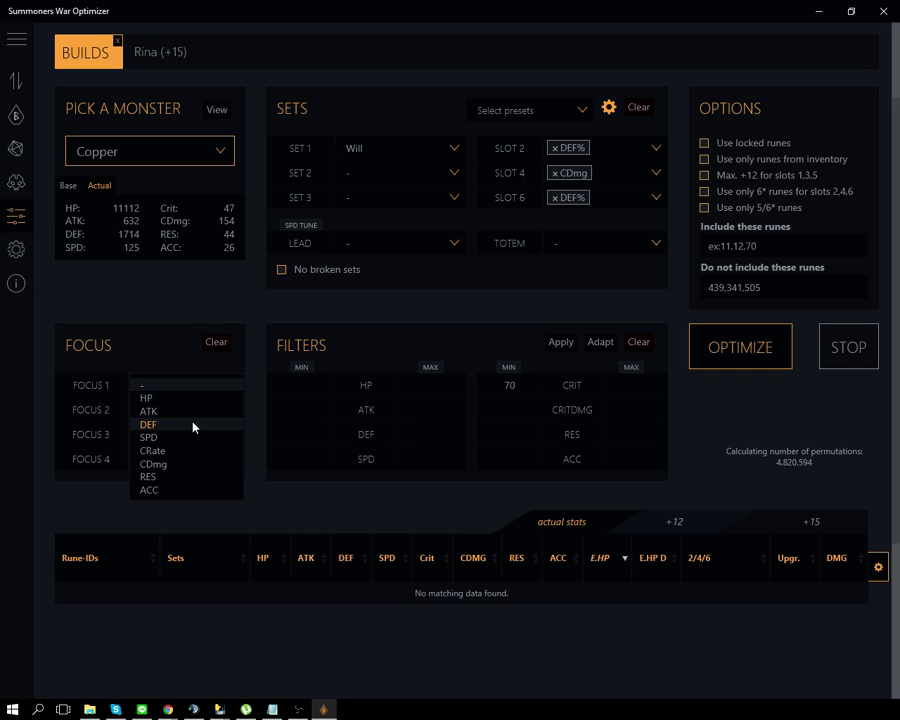
left_click(203, 423)
left_click(704, 351)
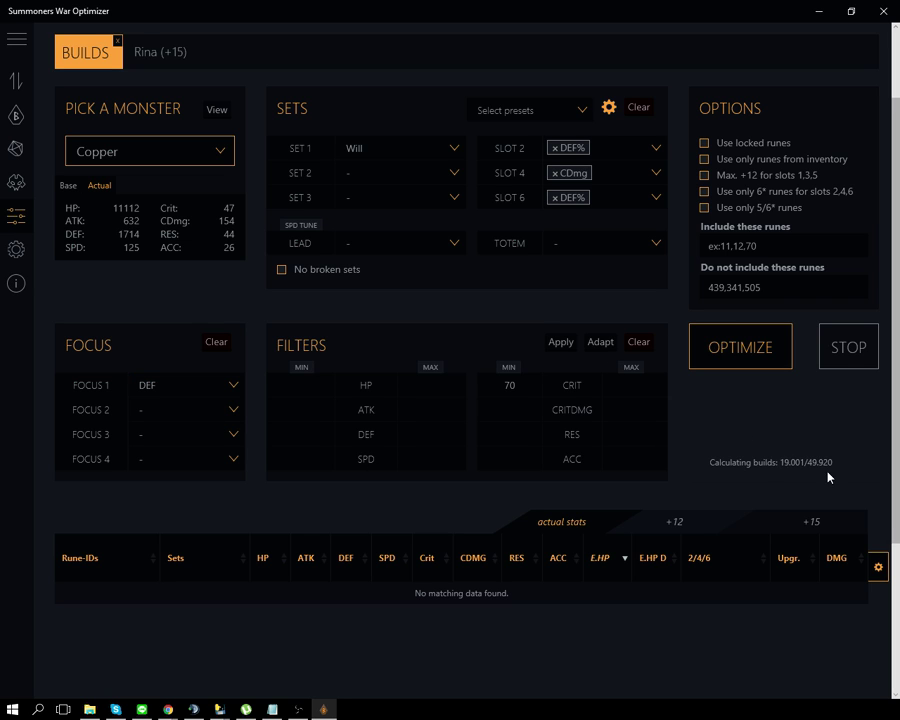
Set Copper's Focus 2 to CRate and Focus 3 to CDmg
left_click(197, 408)
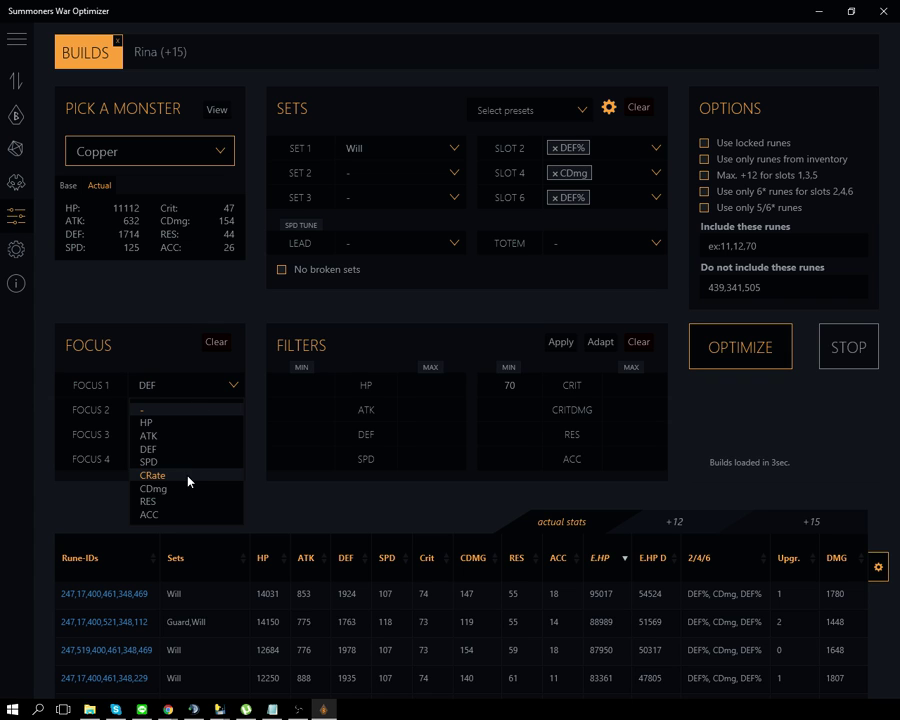
left_click(190, 477)
left_click(201, 435)
left_click(199, 513)
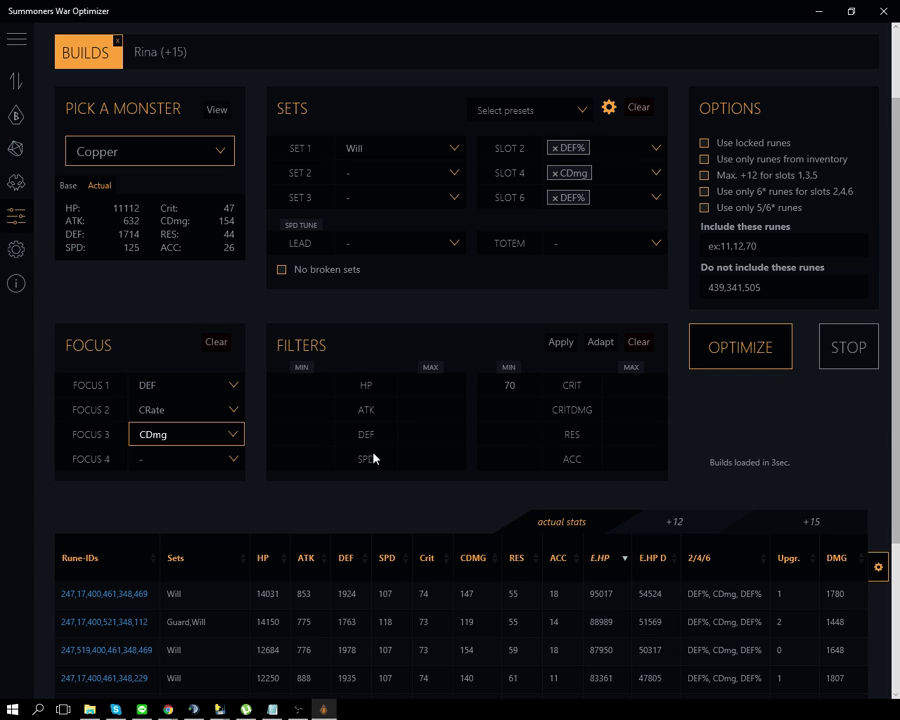
Clear Copper's Focus 2 and rerun the optimization with DEF and CDmg as the remaining focus stats
left_click(195, 416)
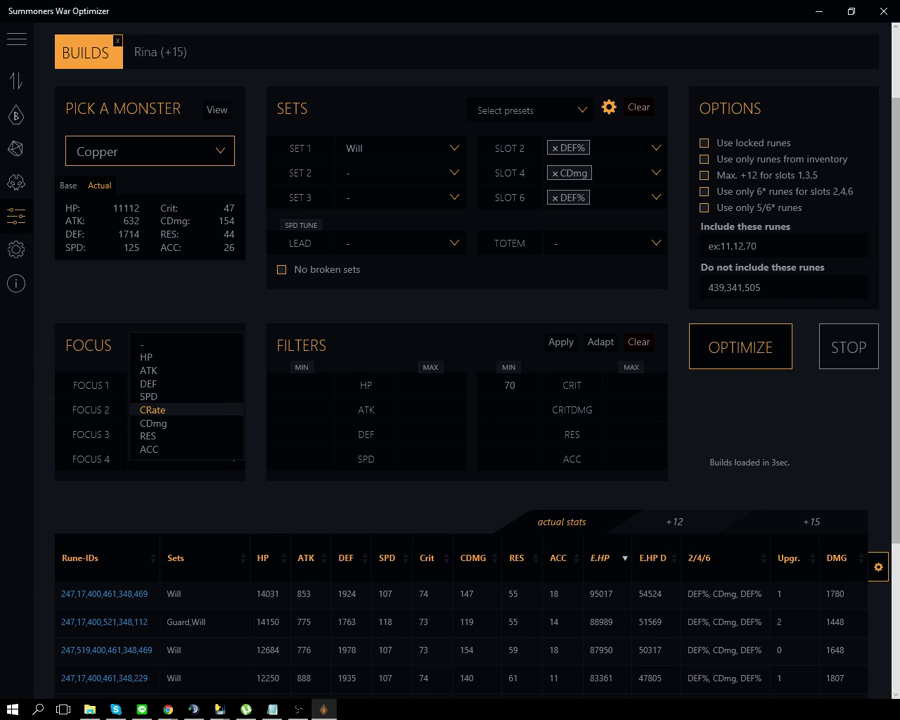
left_click(509, 409)
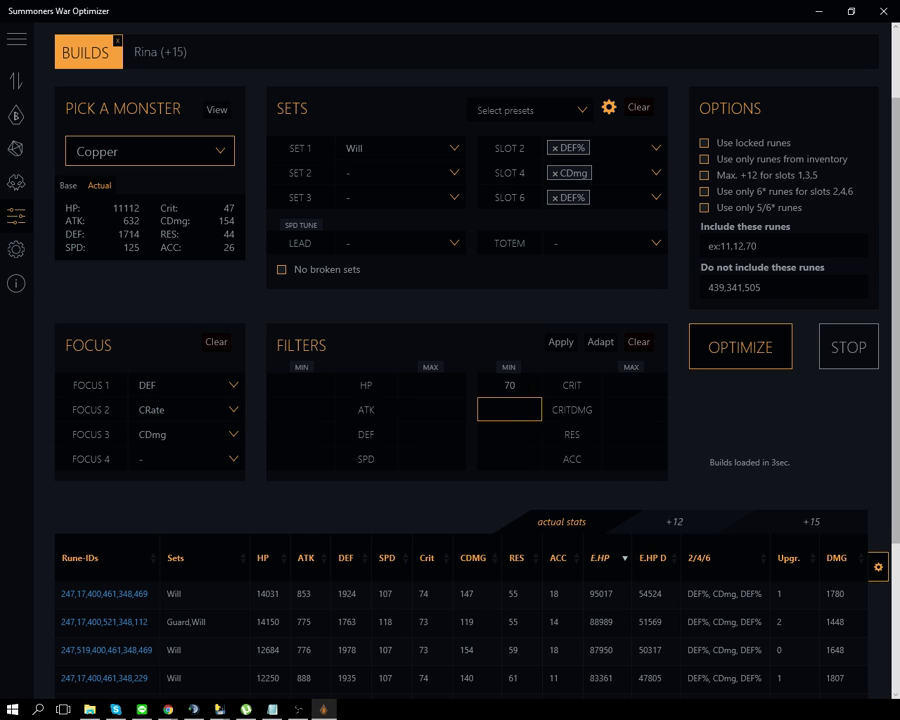
left_click(175, 412)
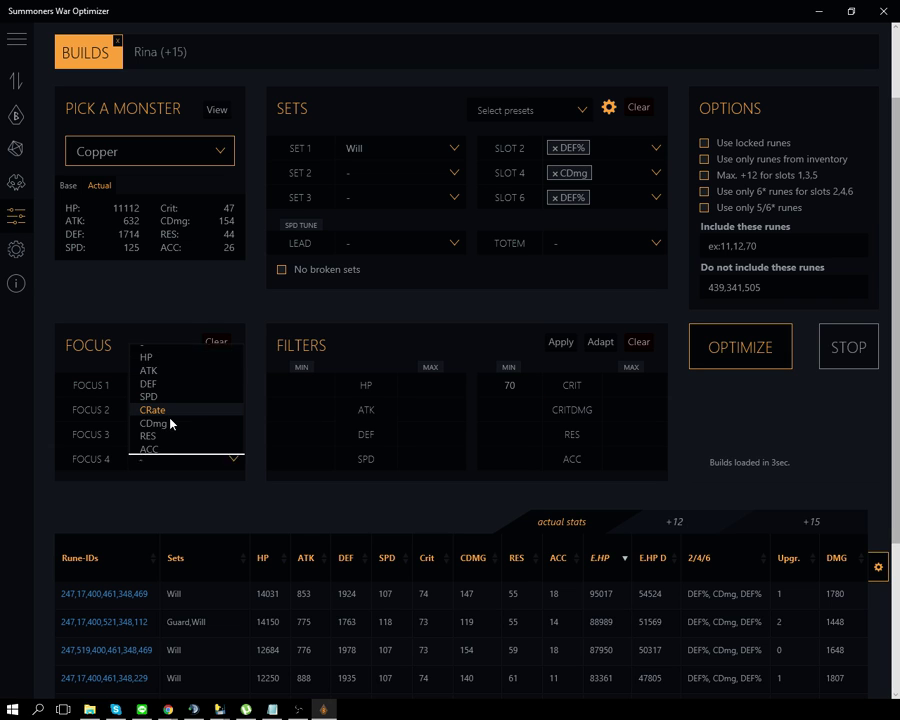
left_click(169, 344)
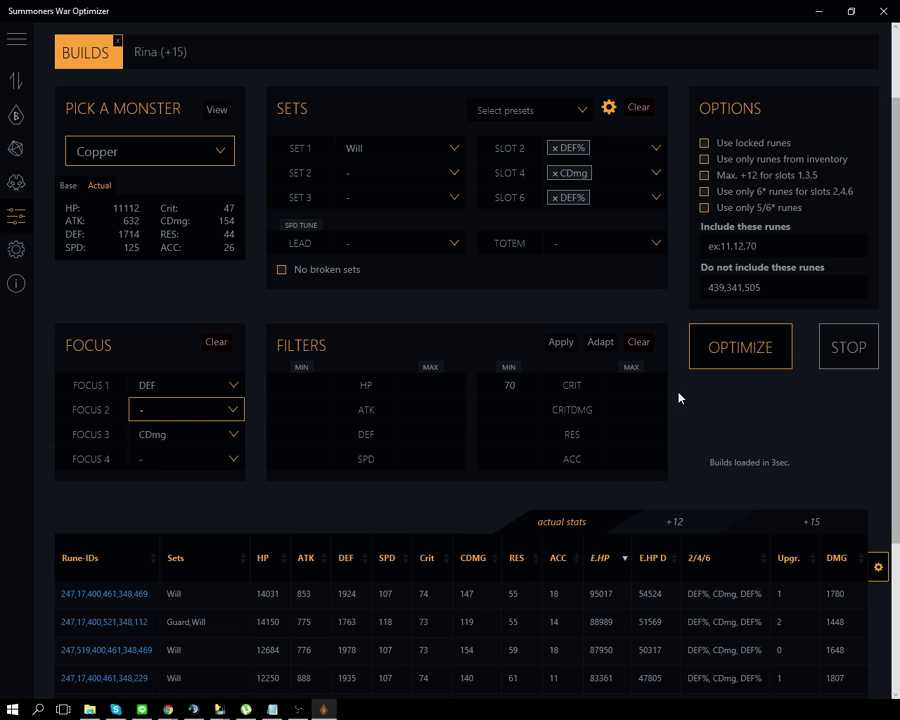
left_click(774, 349)
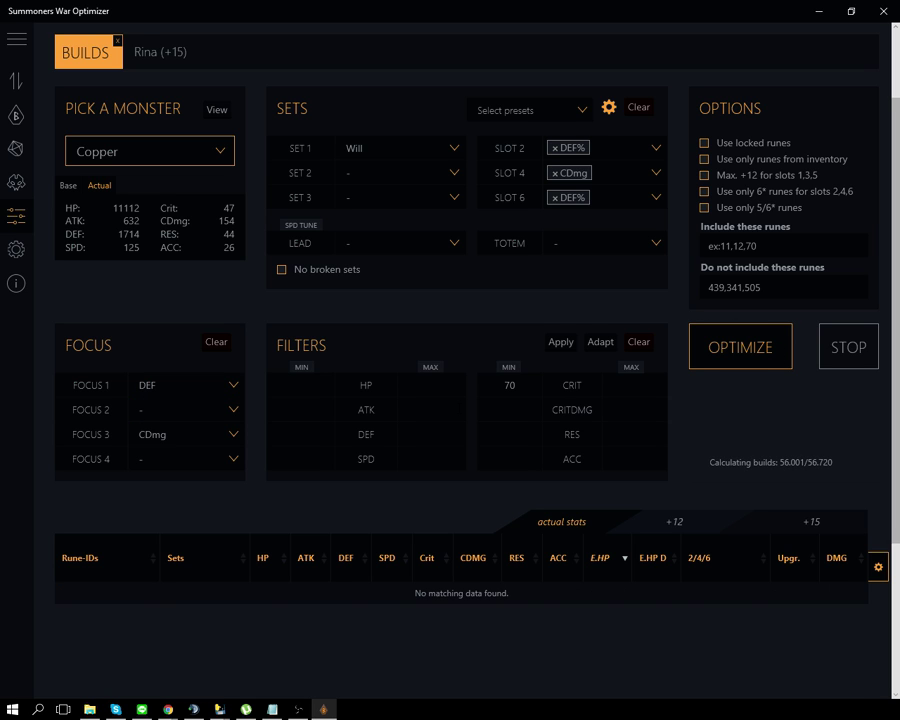
Sort Copper's builds by DMG and switch the DMG value customization to Option 2, damage output per skill
scroll(646, 431, "down", 1)
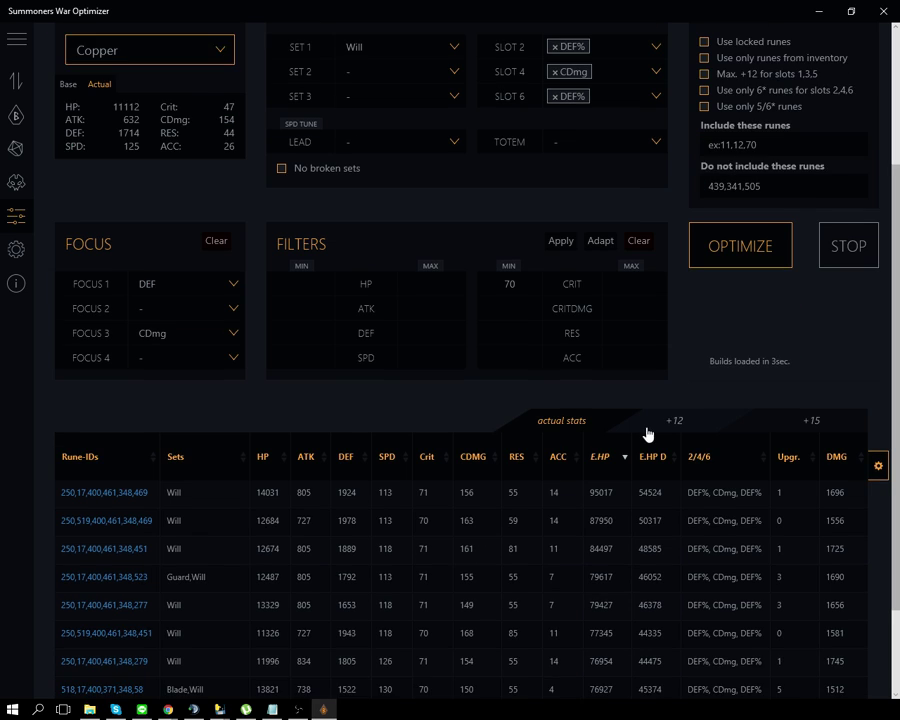
left_click(840, 457)
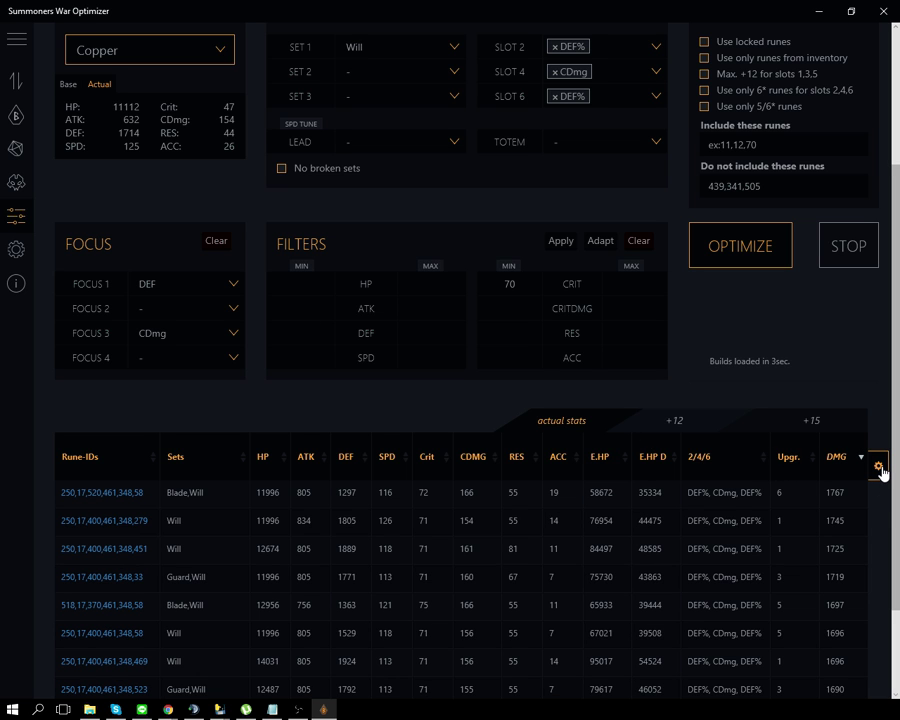
left_click(878, 467)
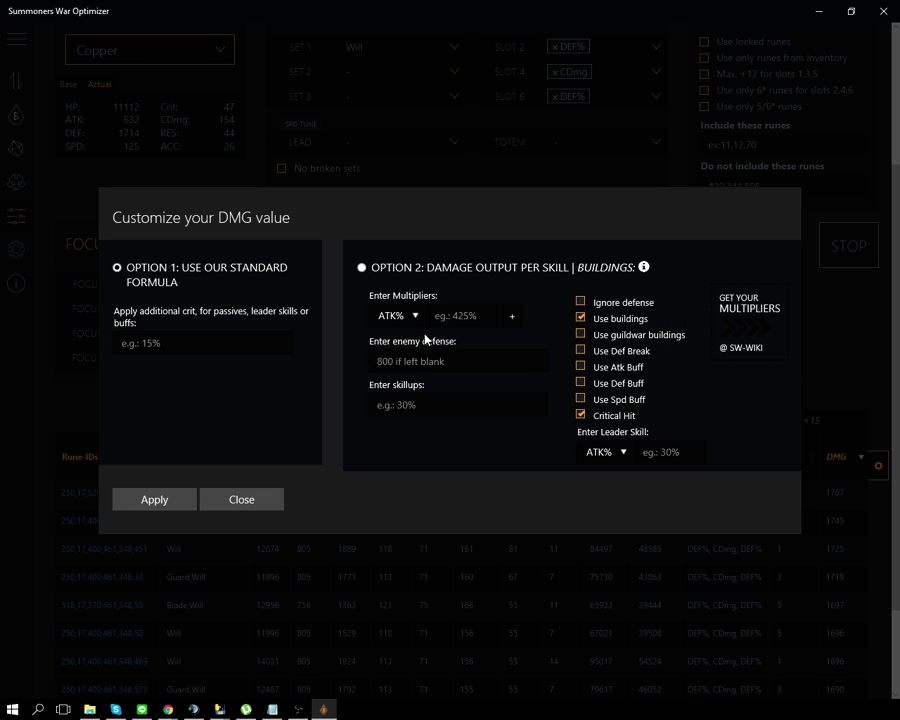
left_click(362, 269)
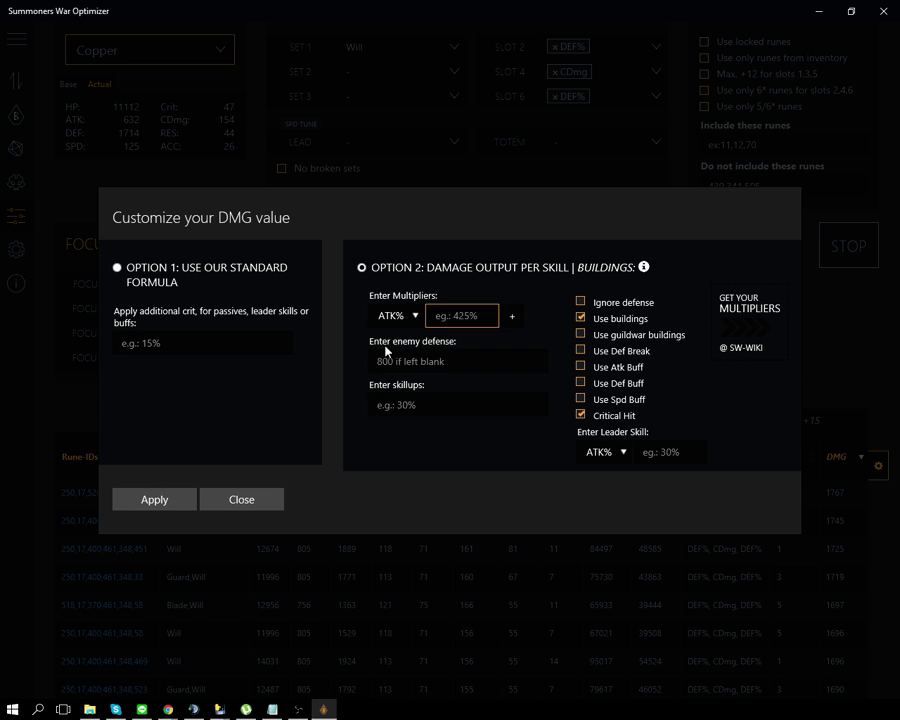
Open Copper's page on the Summoners War wiki and look up Thunder Strike's damage multipliers and skill-up bonuses
left_click(767, 343)
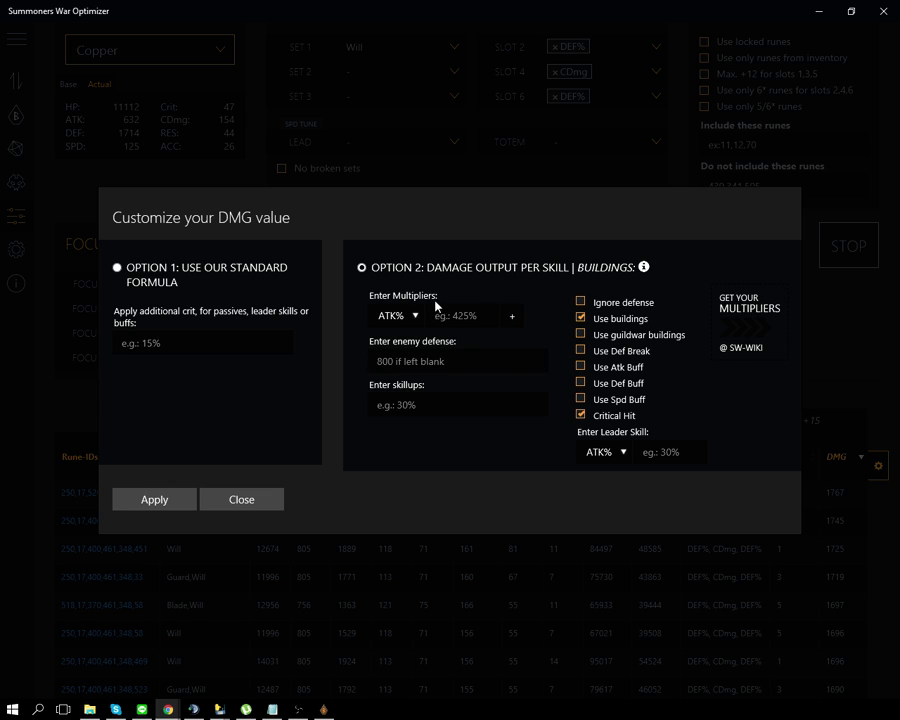
mouse_move(643, 268)
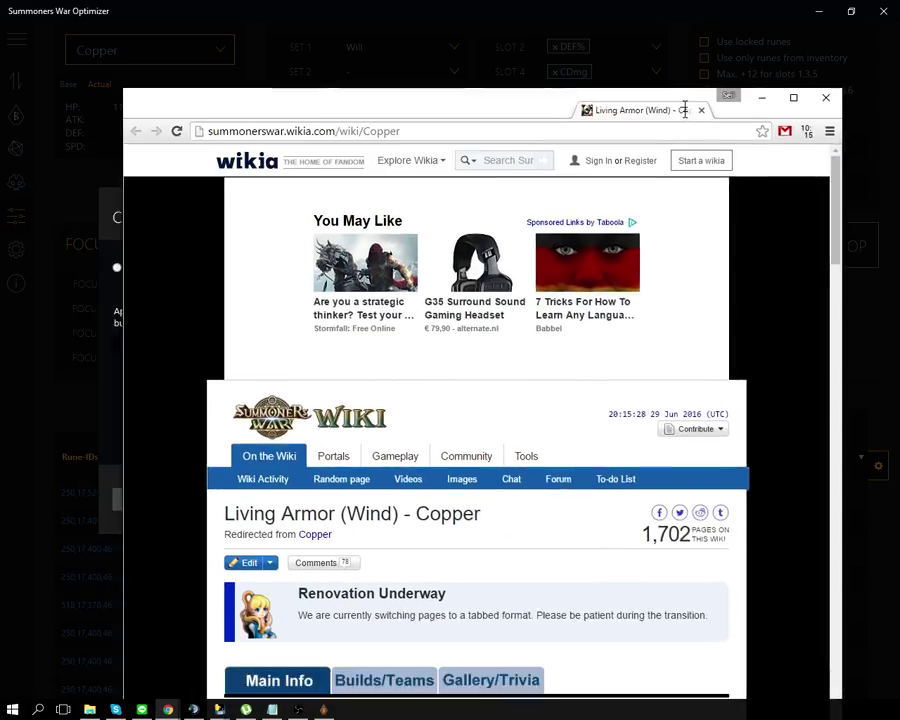
scroll(598, 327, "down", 15)
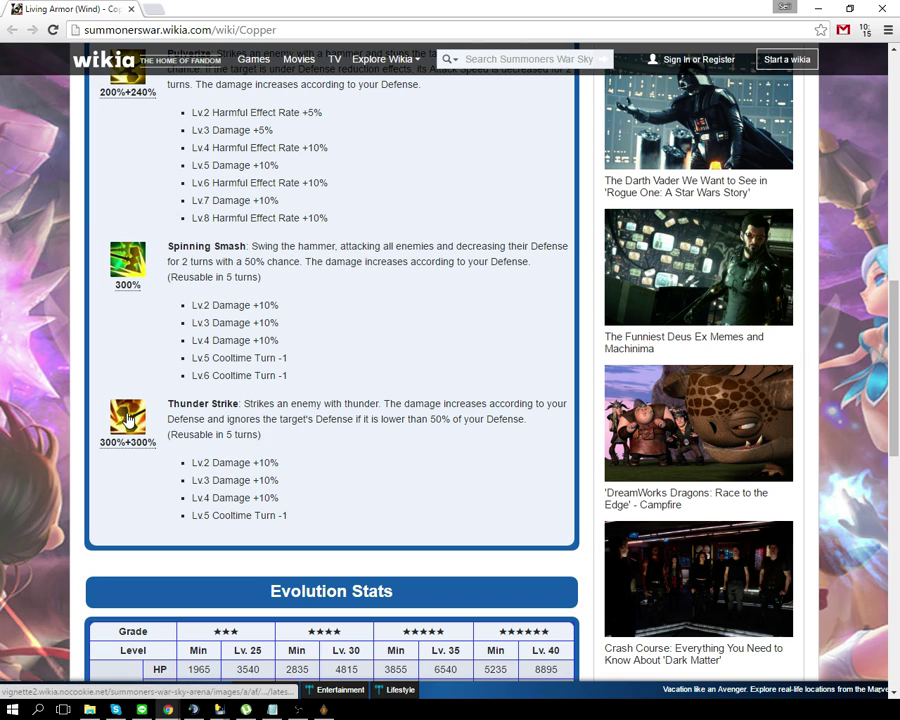
mouse_move(130, 445)
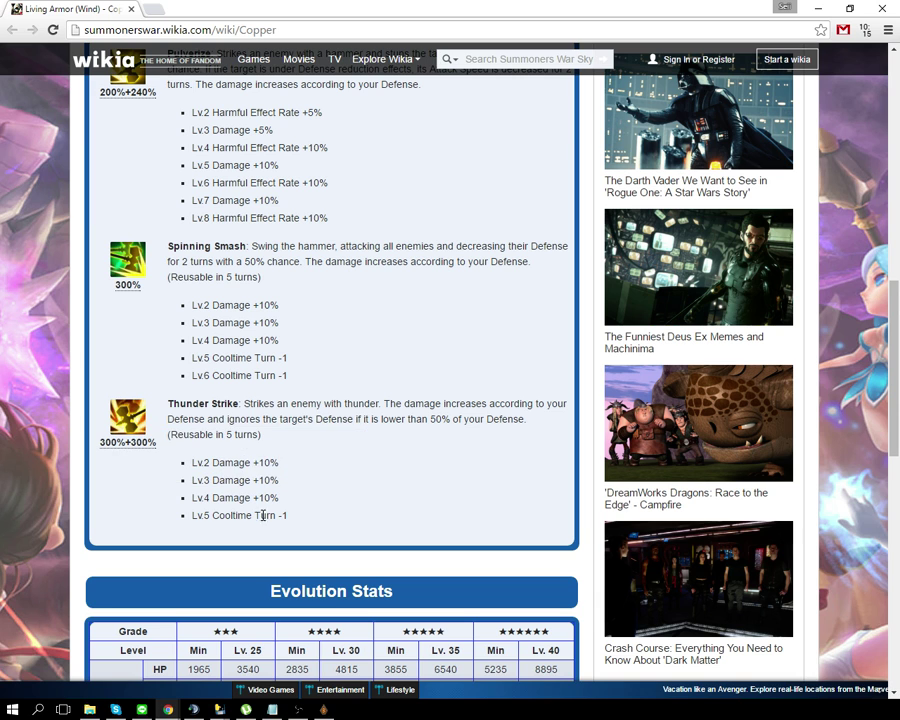
left_click_drag(265, 466, 293, 492)
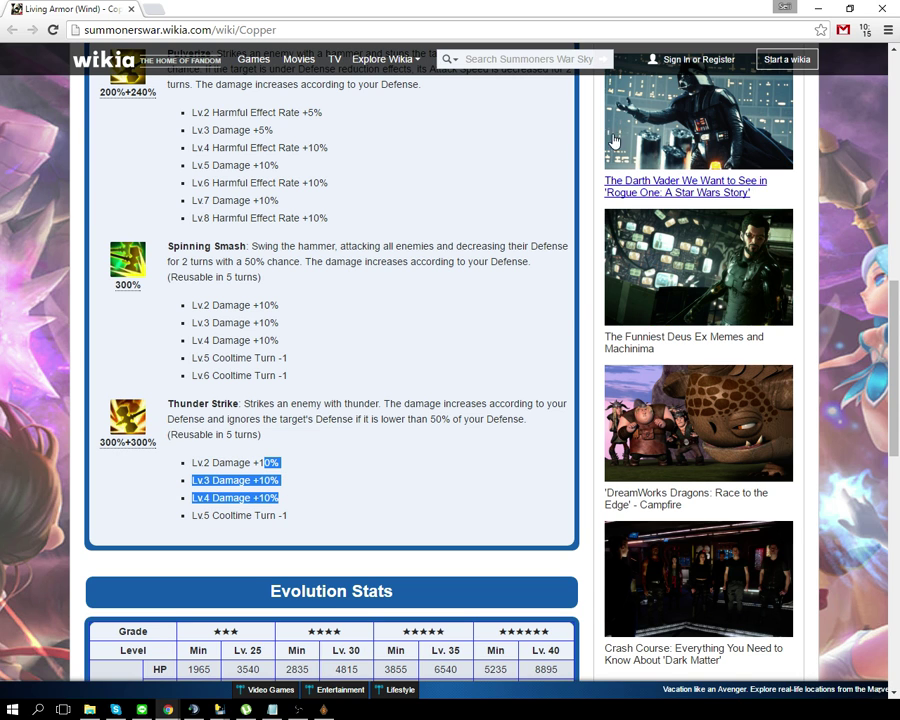
Return to the optimizer and enter the damage multipliers ATK% 300 and DEF% 300
left_click(818, 8)
left_click(460, 315)
type("300")
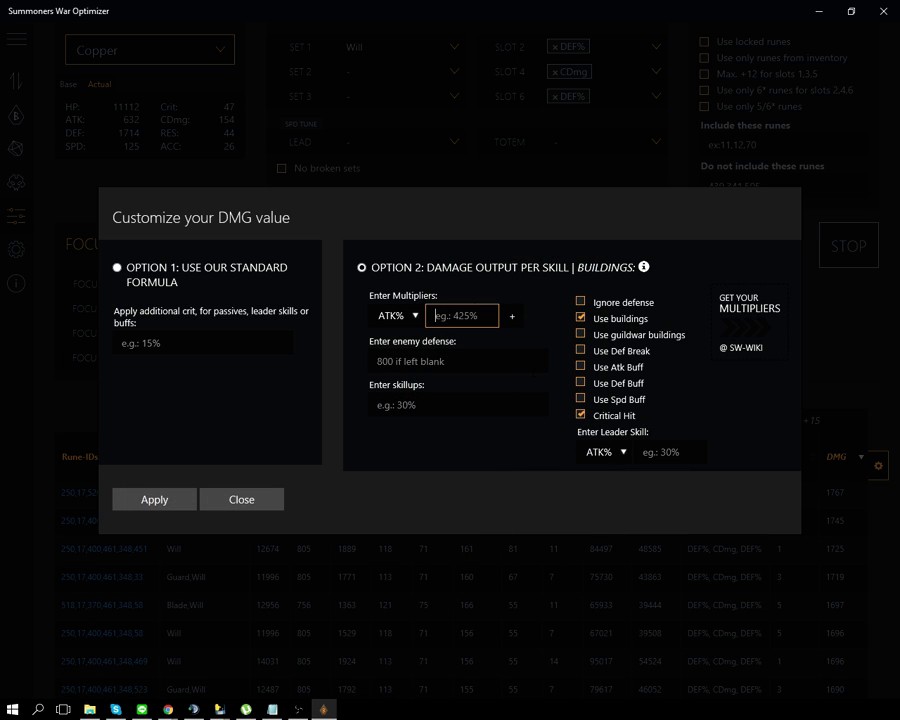
left_click(511, 316)
left_click(394, 341)
left_click(391, 381)
key("Tab")
type("300")
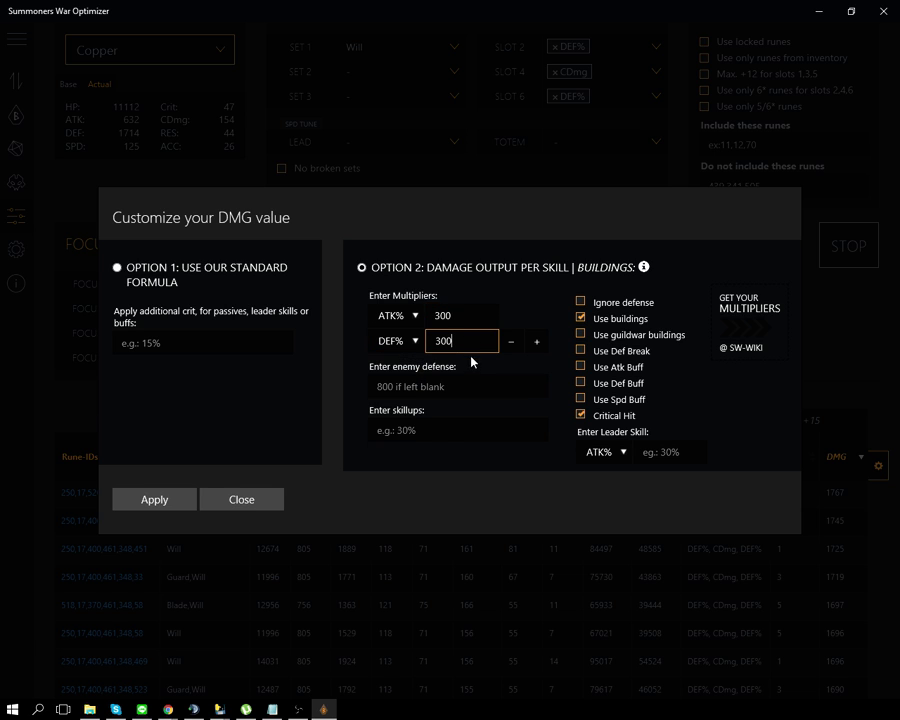
Set the skillups to 30 and enable Ignore defense, Use guildwar buildings and Use Def Buff
left_click(443, 436)
type("30")
key("Tab")
left_click(619, 306)
left_click(630, 336)
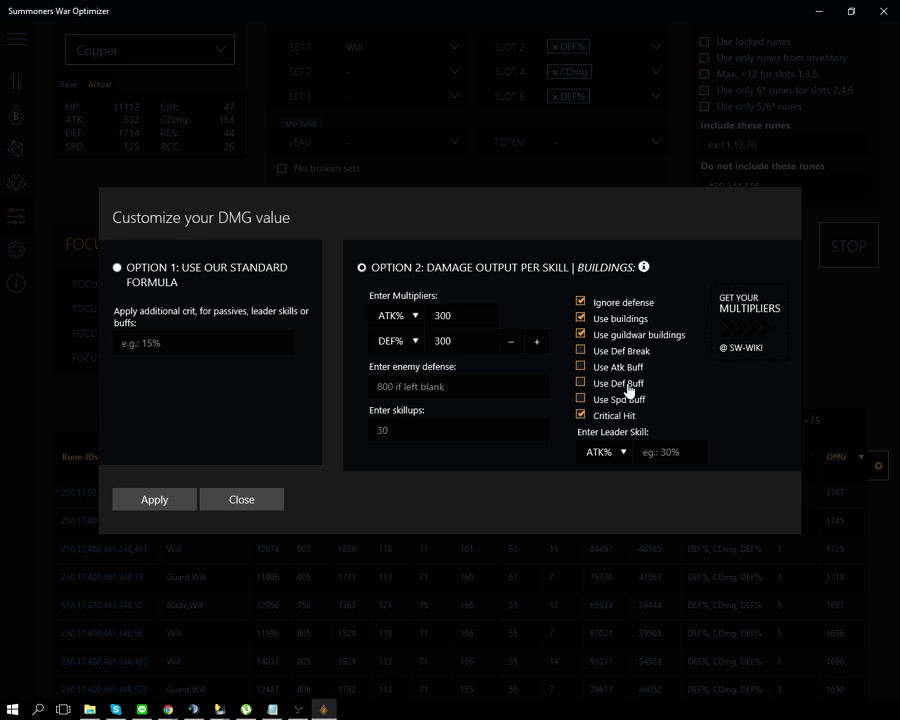
left_click(625, 385)
Set the leader skill to DEF% 40 and apply the custom DMG formula
left_click(625, 454)
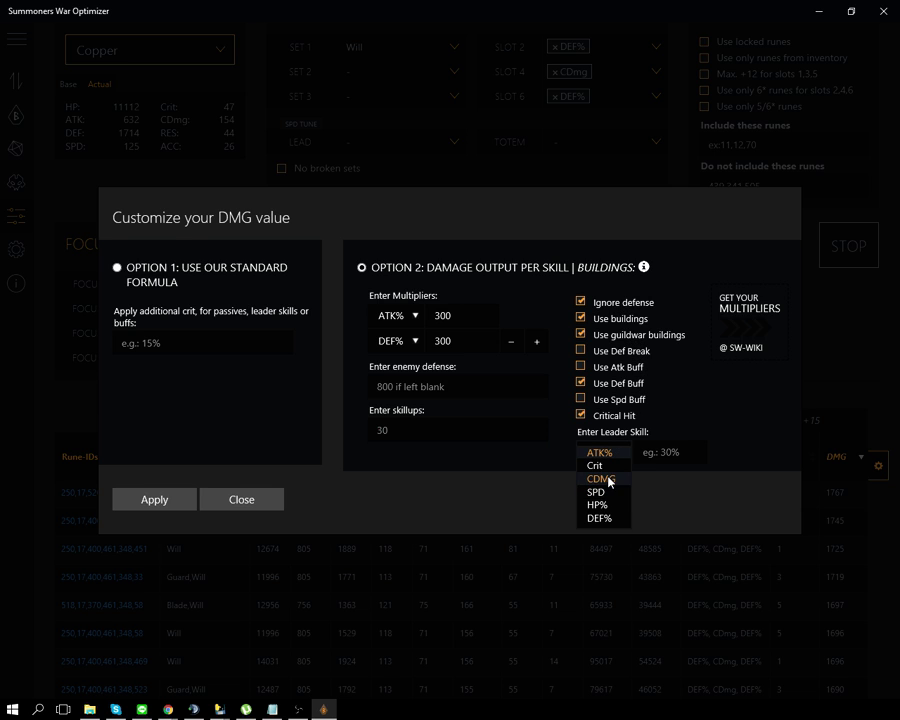
left_click(607, 518)
left_click(668, 452)
type("40")
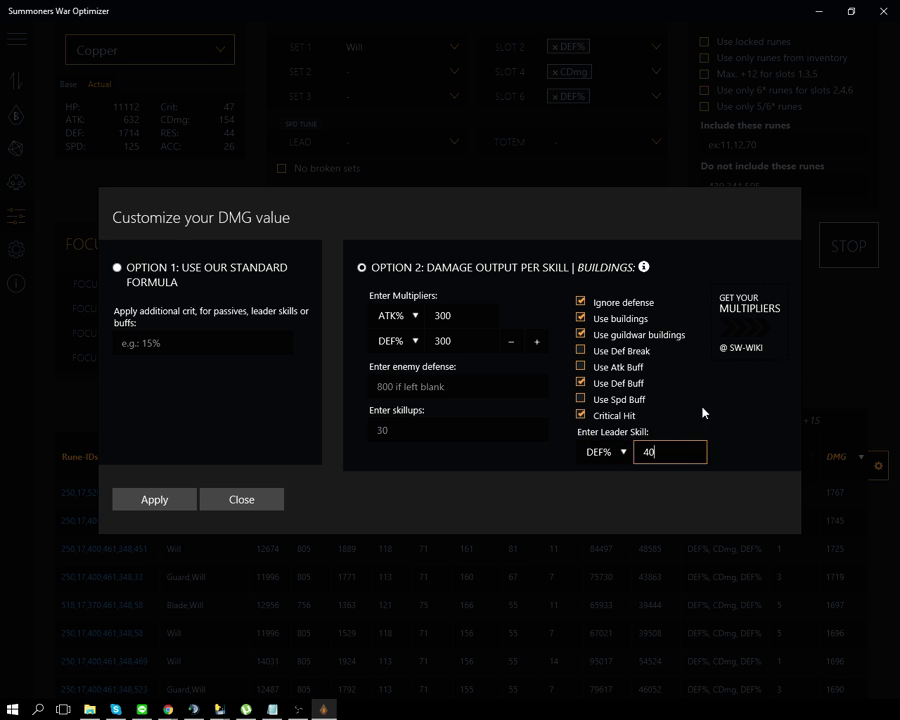
left_click(174, 509)
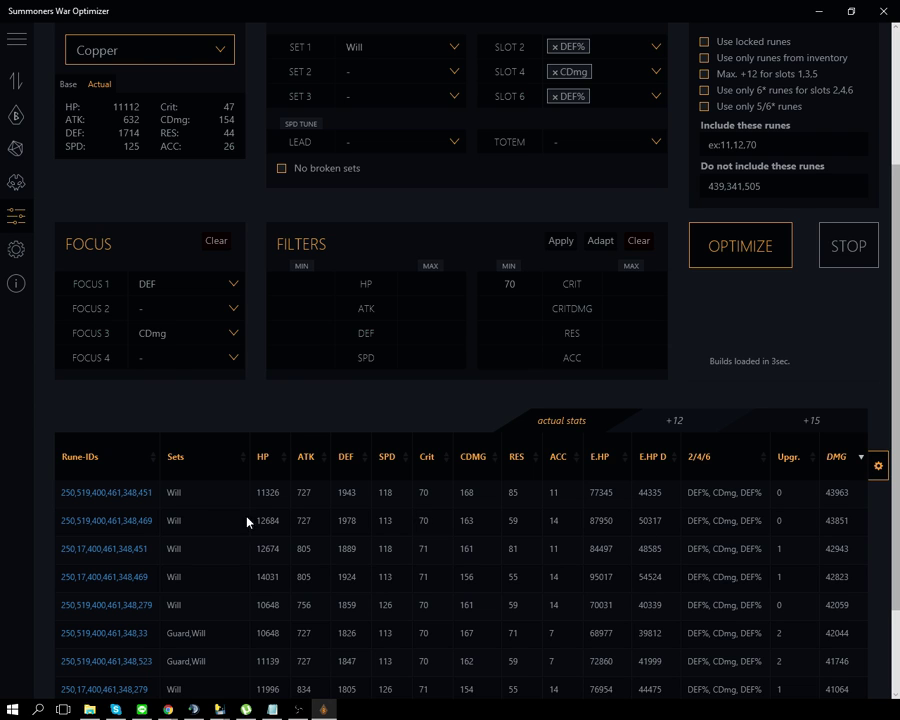
Set Copper's Focus 2 to CRate and rerun the optimization
left_click(199, 310)
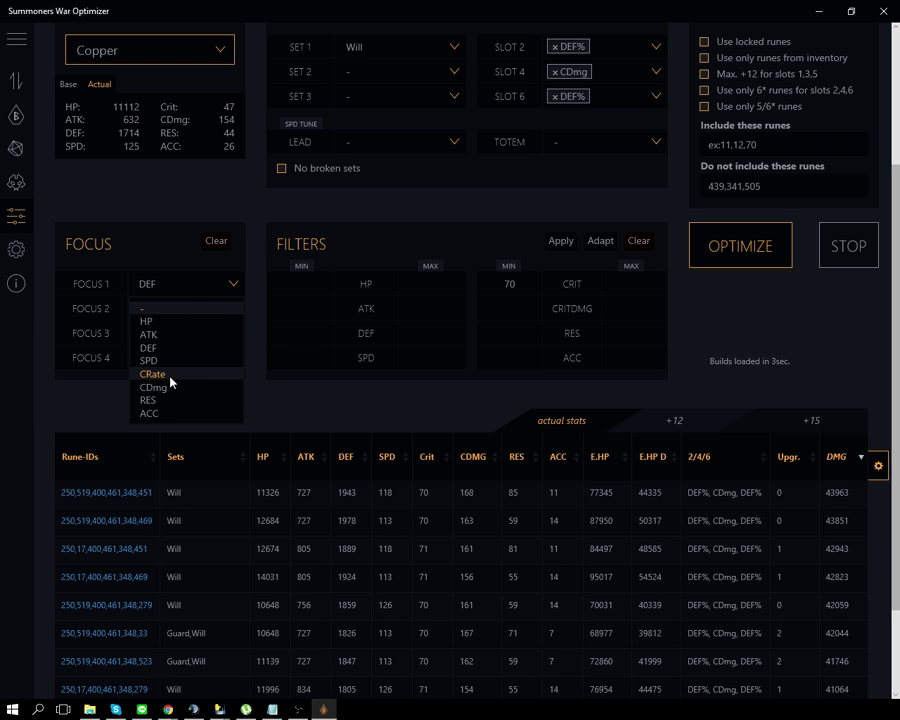
left_click(170, 378)
left_click(739, 251)
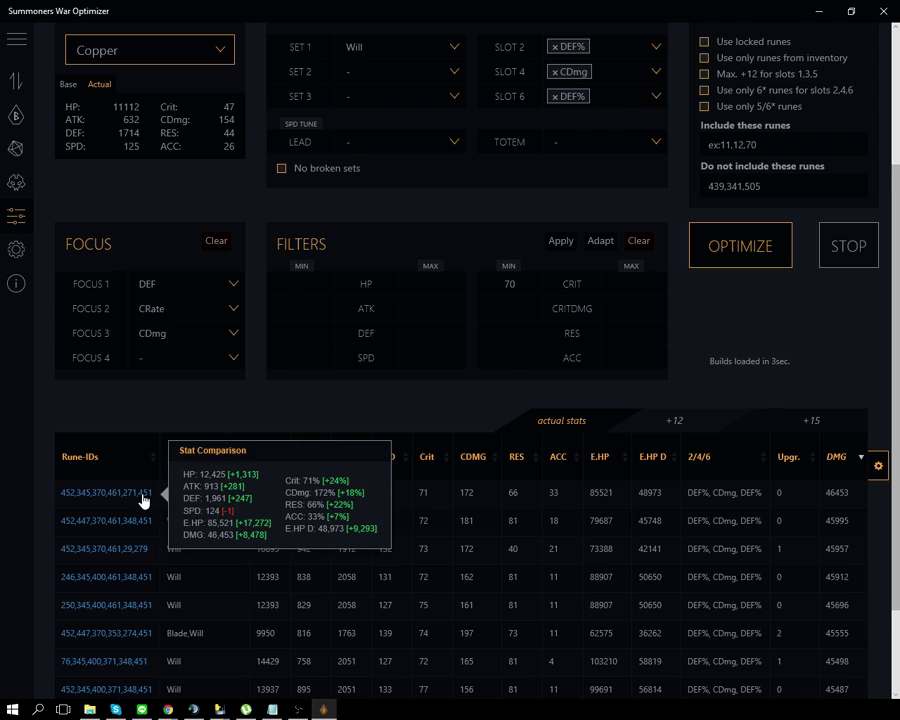
Exclude runes 452 and 370 of Copper's highest-damage build and rerun the optimization
left_click(145, 499)
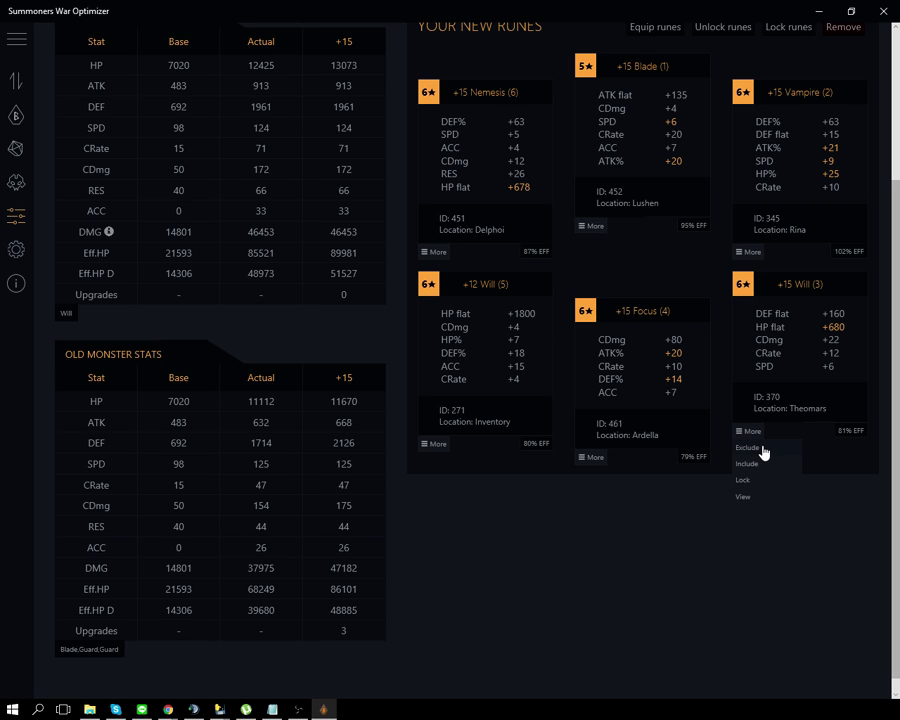
left_click(18, 215)
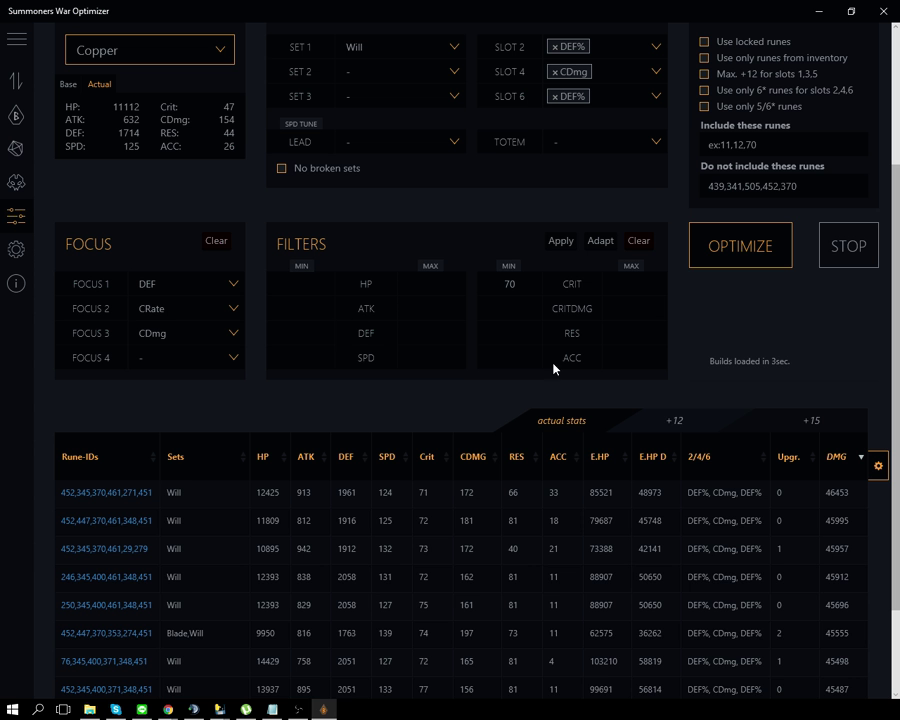
left_click(736, 243)
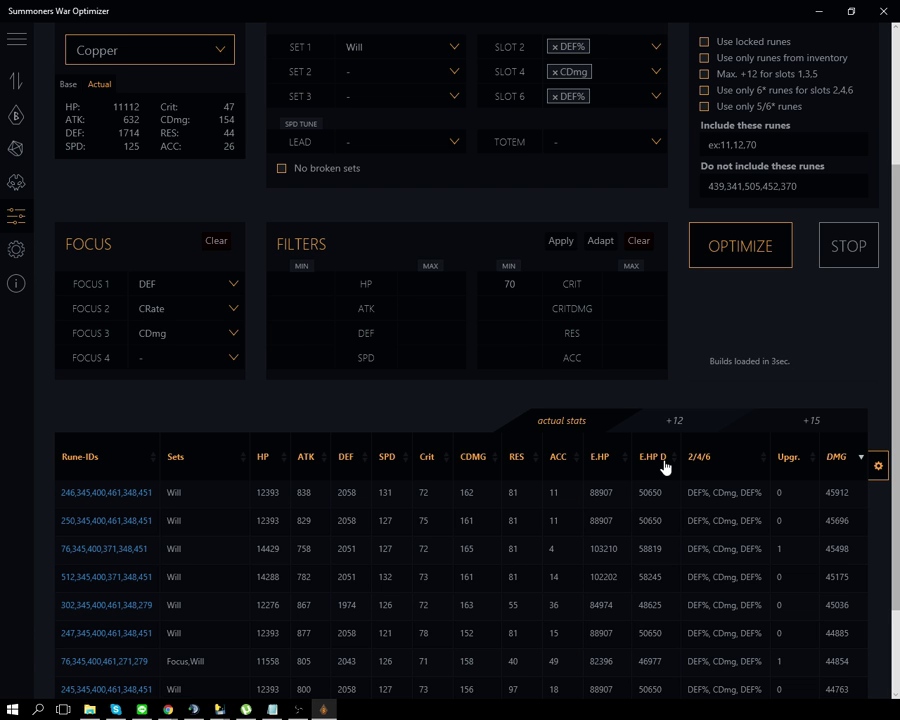
Exclude runes 400 and 348 of Copper's new highest-damage build and compare the build with Rina's runes
left_click(147, 498)
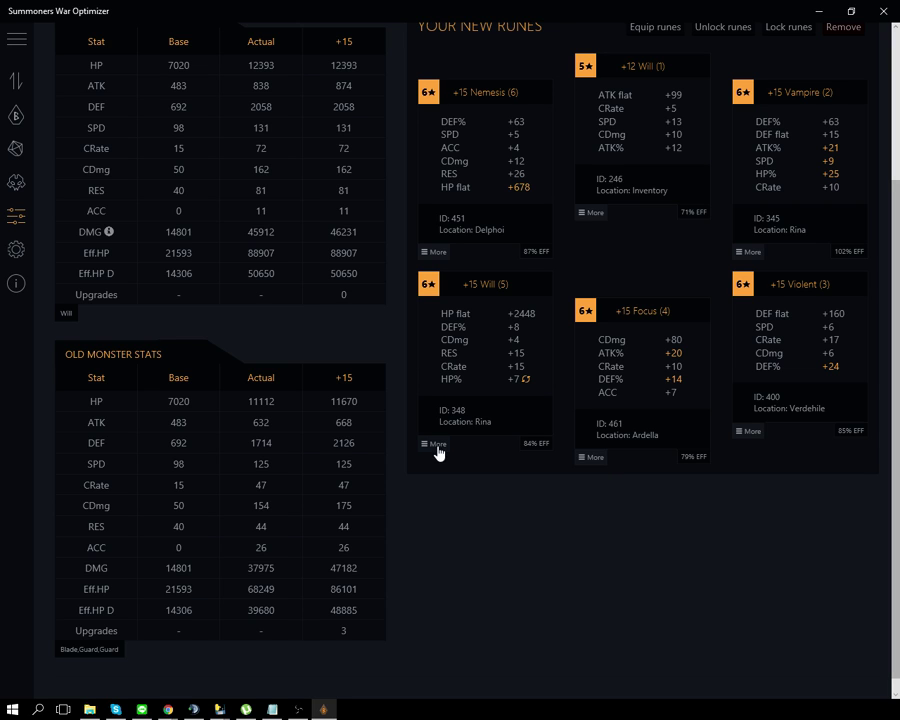
left_click(752, 432)
left_click(440, 444)
scroll(677, 344, "up", 2)
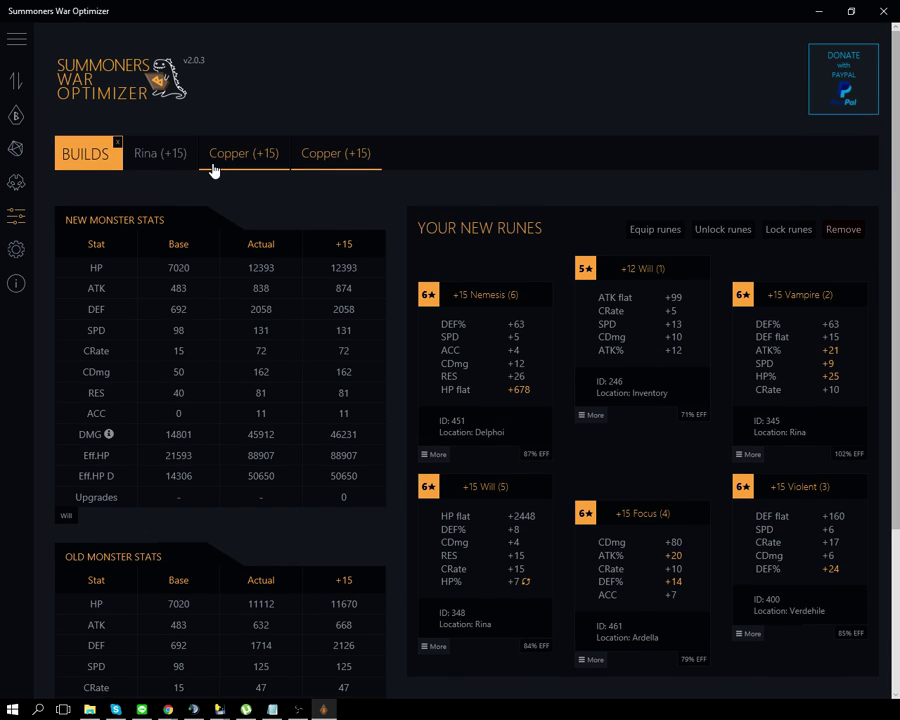
left_click(345, 160)
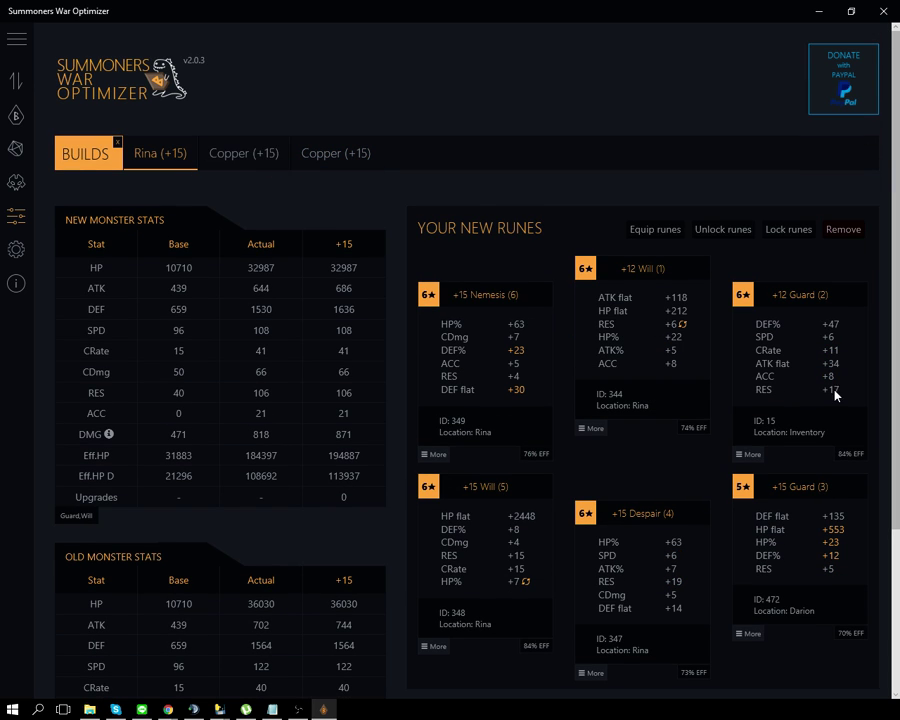
left_click(362, 163)
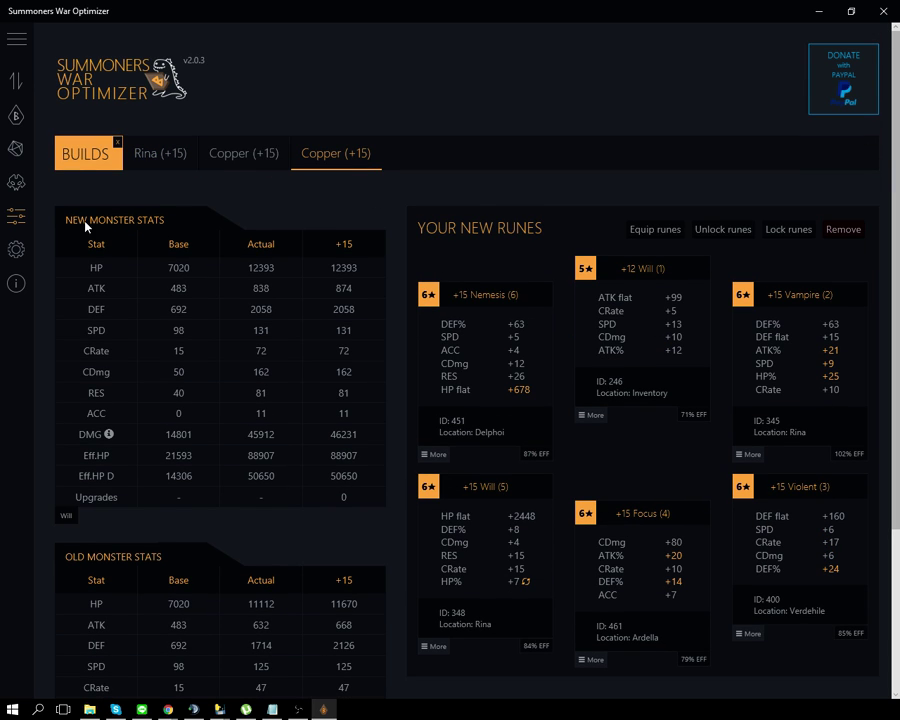
Rerun Copper's optimization with the extended exclusion list and open the highest-damage build
left_click(16, 215)
scroll(691, 346, "down", 1)
left_click(691, 346)
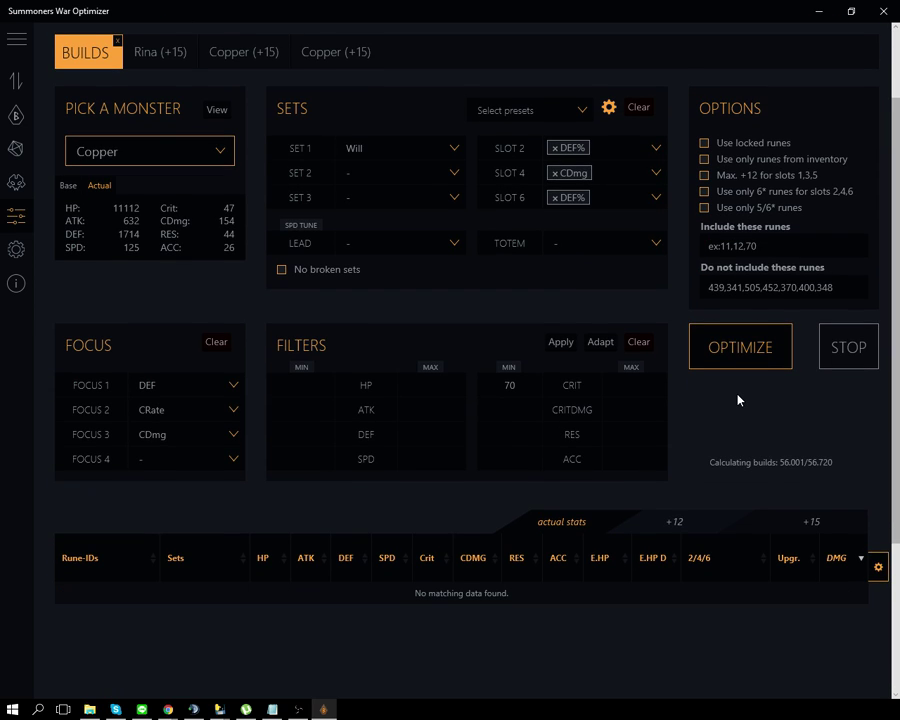
scroll(460, 521, "down", 1)
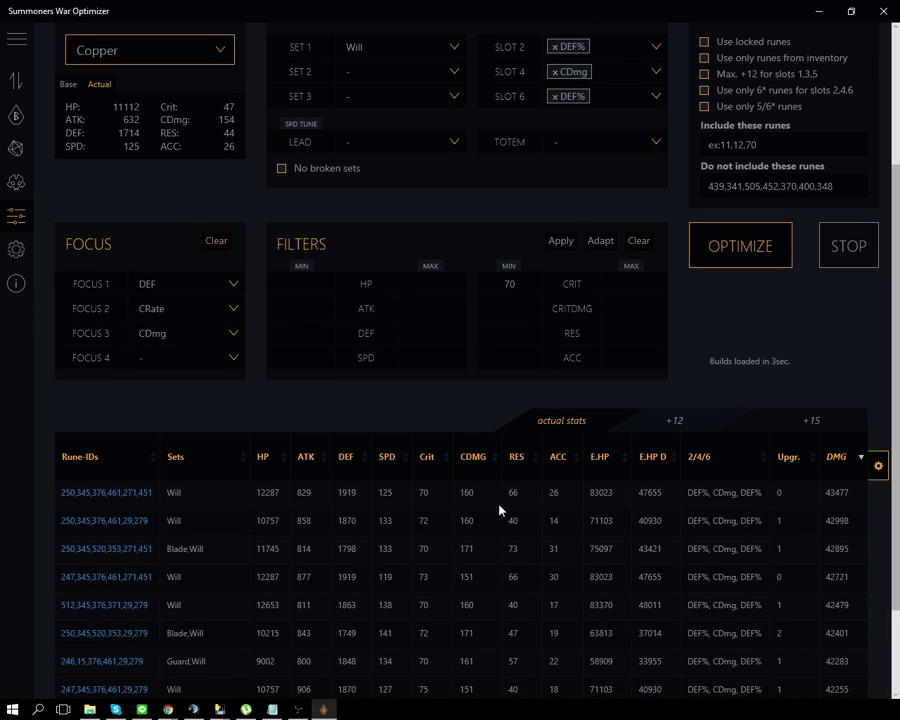
left_click(137, 503)
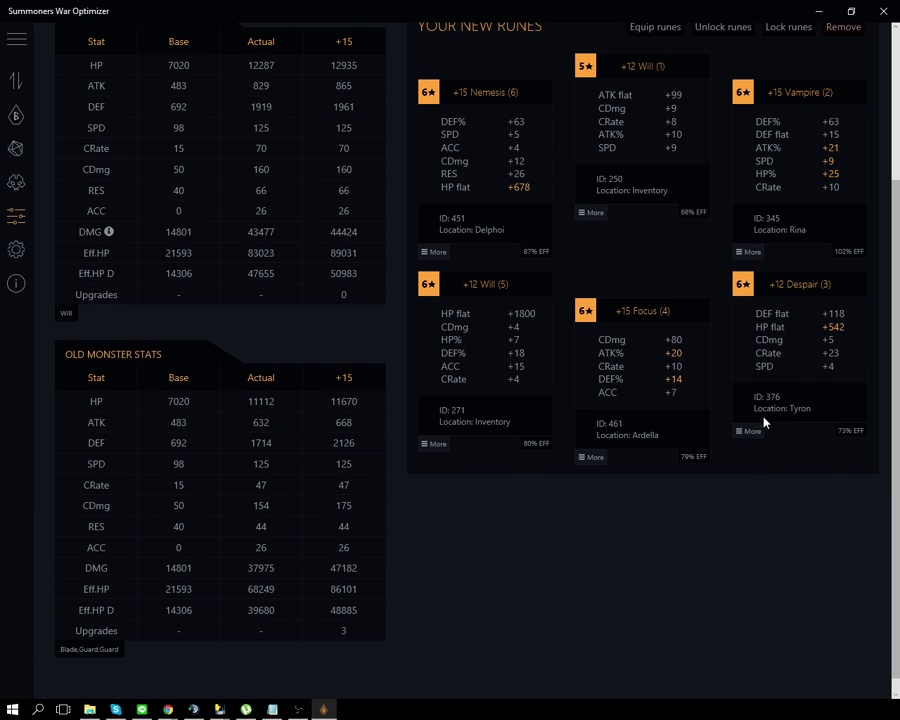
Remove the two earlier Copper builds, keeping only the newest one
scroll(760, 420, "up", 3)
left_click(336, 160)
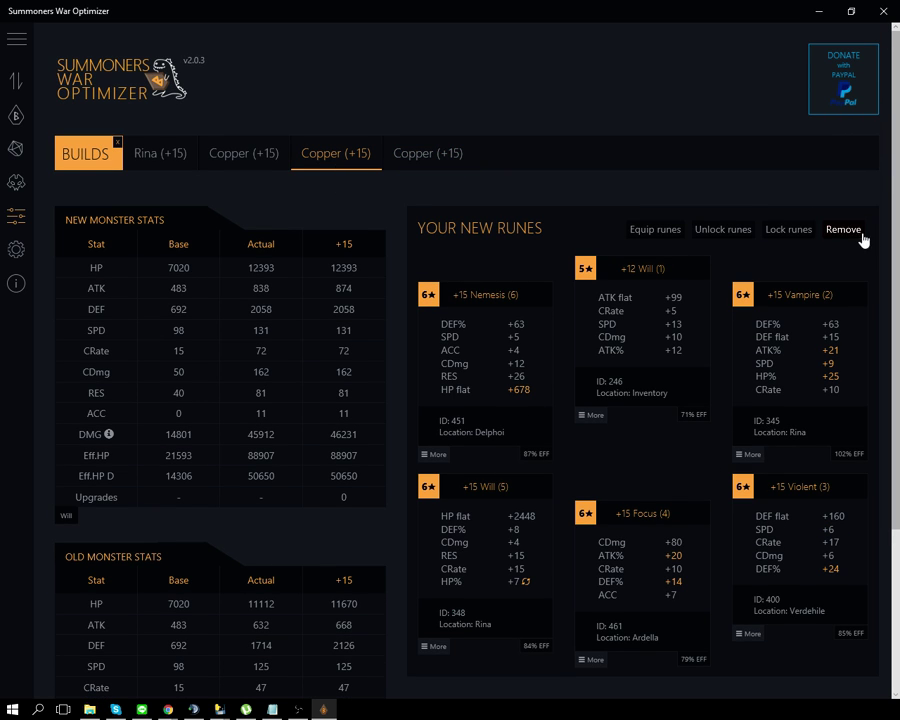
left_click(858, 233)
left_click(241, 158)
left_click(843, 229)
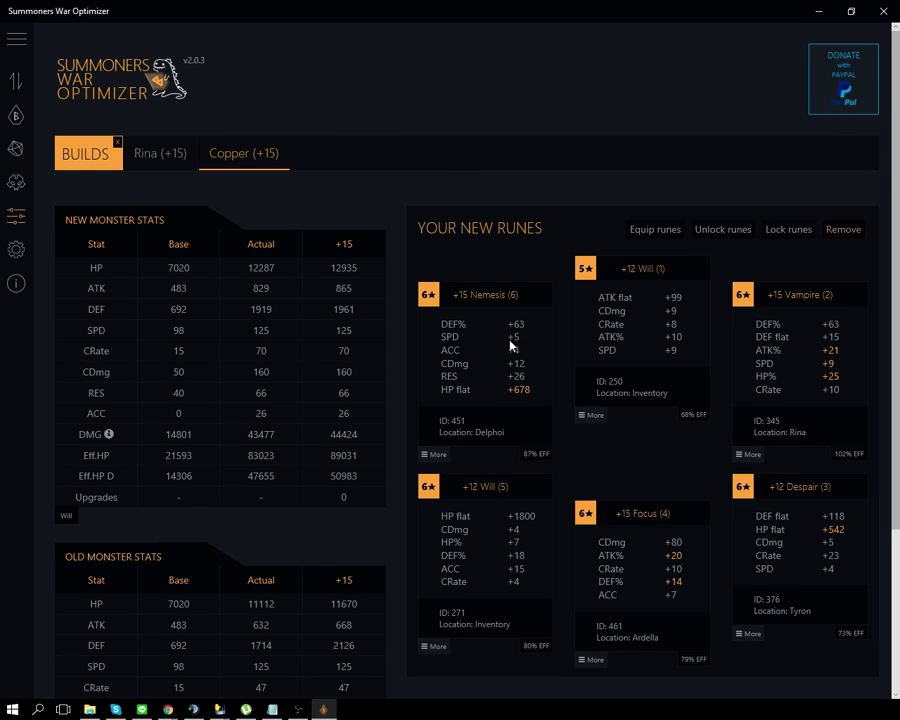
Switch to the Notepad list of focus monsters, delete the copper entry with its note, and return to the optimizer
left_click(272, 709)
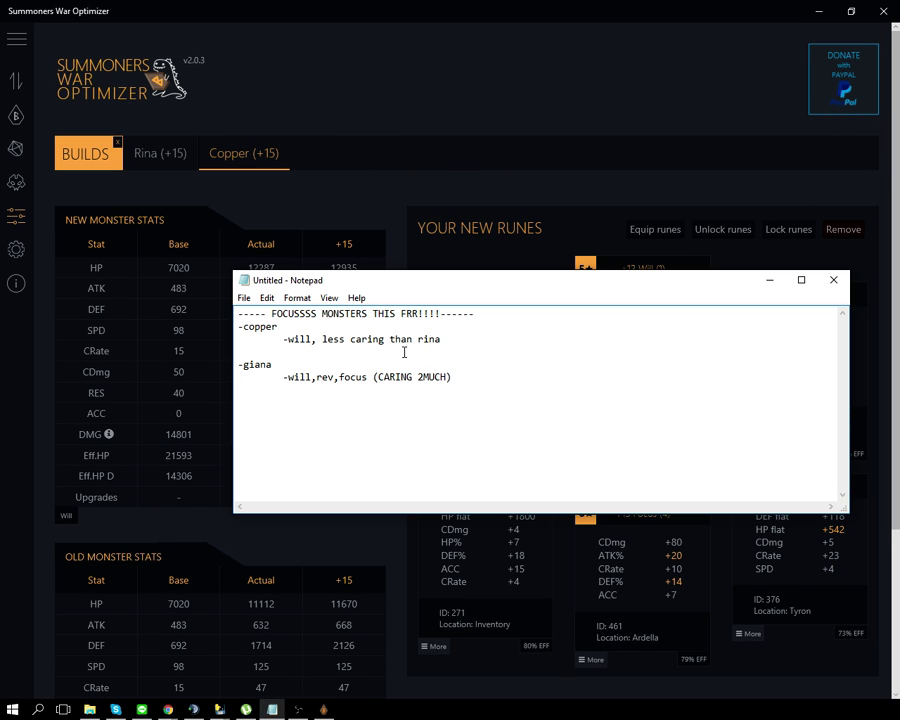
left_click_drag(442, 340, 238, 326)
key("Delete")
key("Delete")
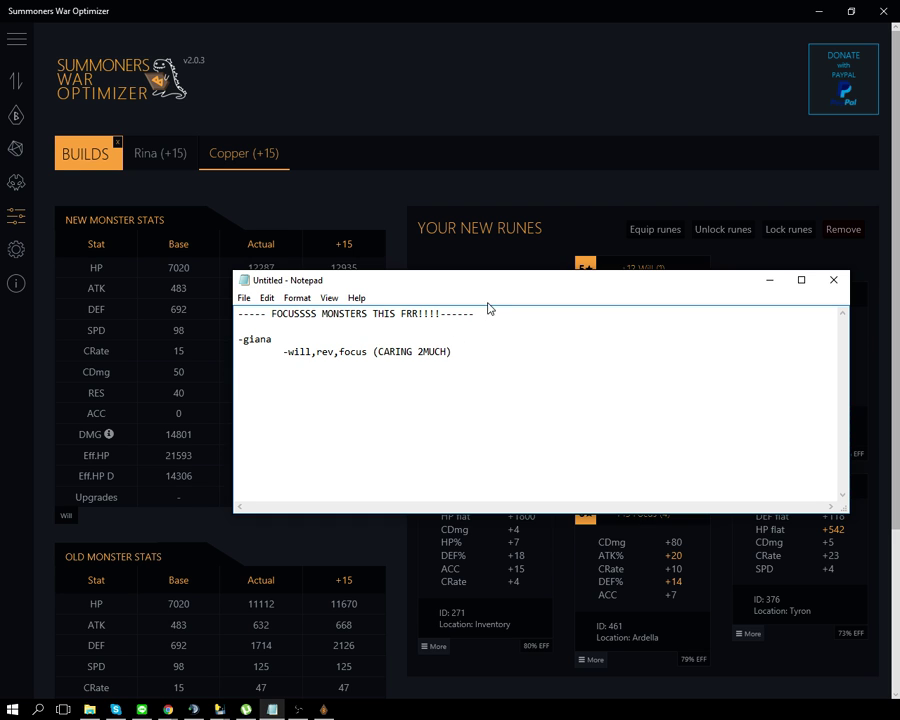
left_click_drag(497, 285, 485, 291)
left_click(272, 709)
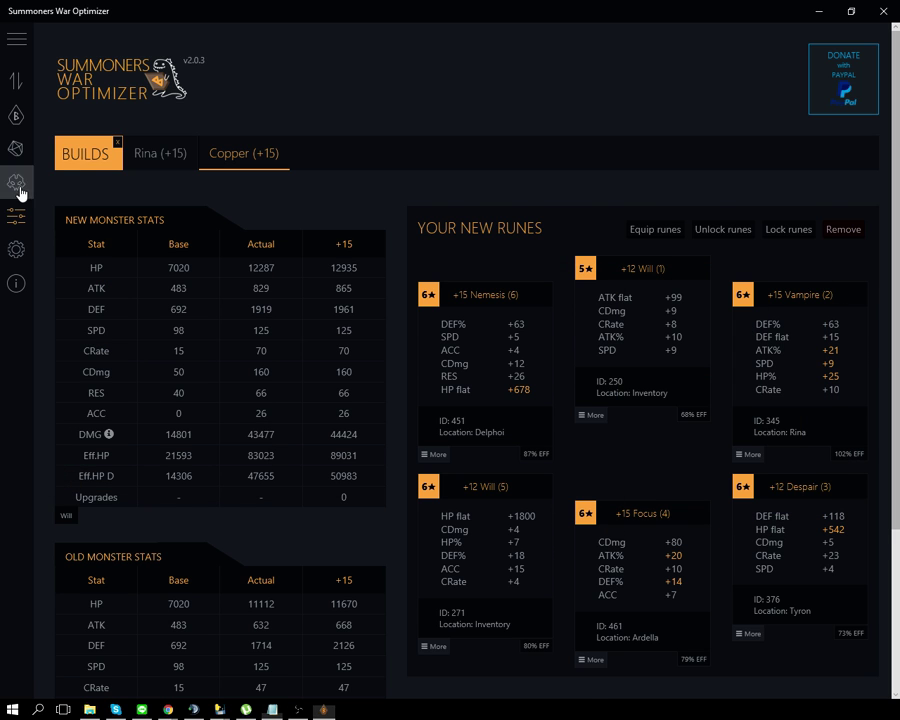
Return to the optimizer and pick Giana as the monster to optimize
left_click(16, 184)
left_click(16, 216)
left_click(170, 253)
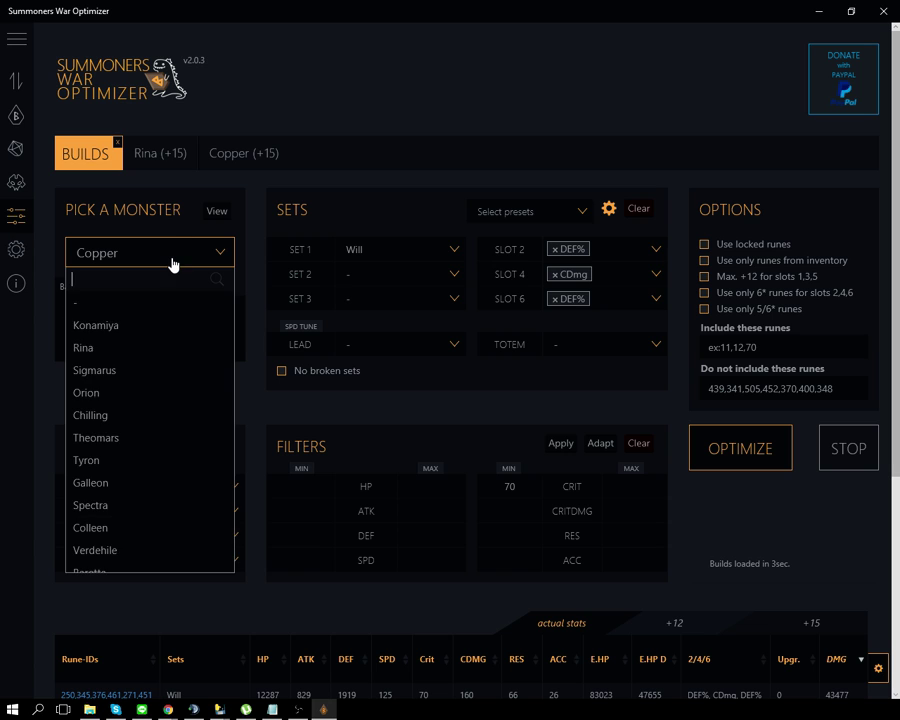
type("ginn")
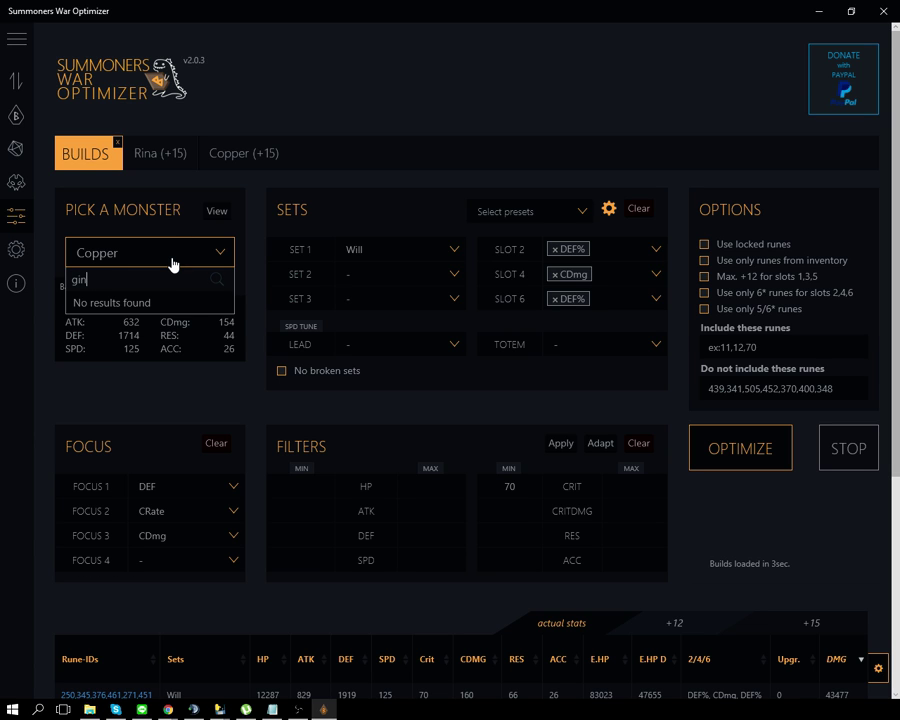
key("BackSpace")
key("BackSpace")
type("an")
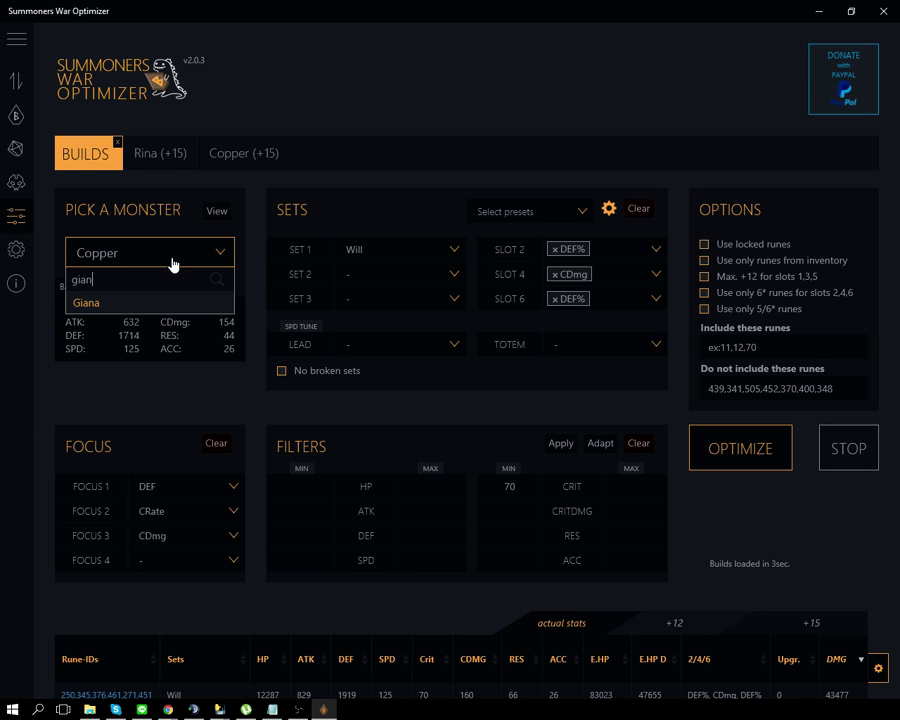
key("Return")
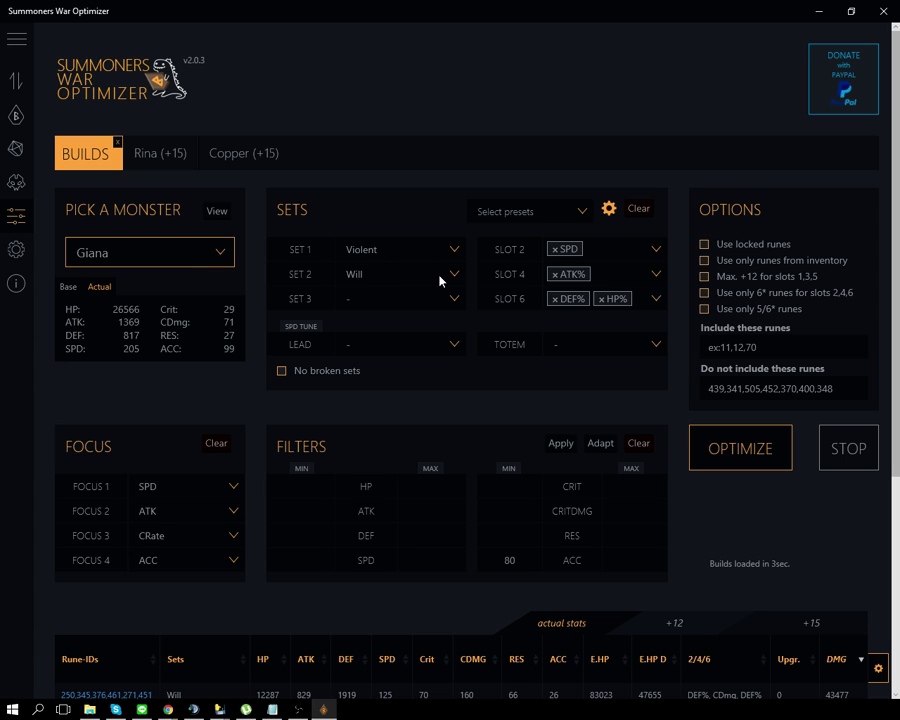
Change Giana's slot 4 main stat to CRate and leave only HP% for slot 6
left_click(556, 274)
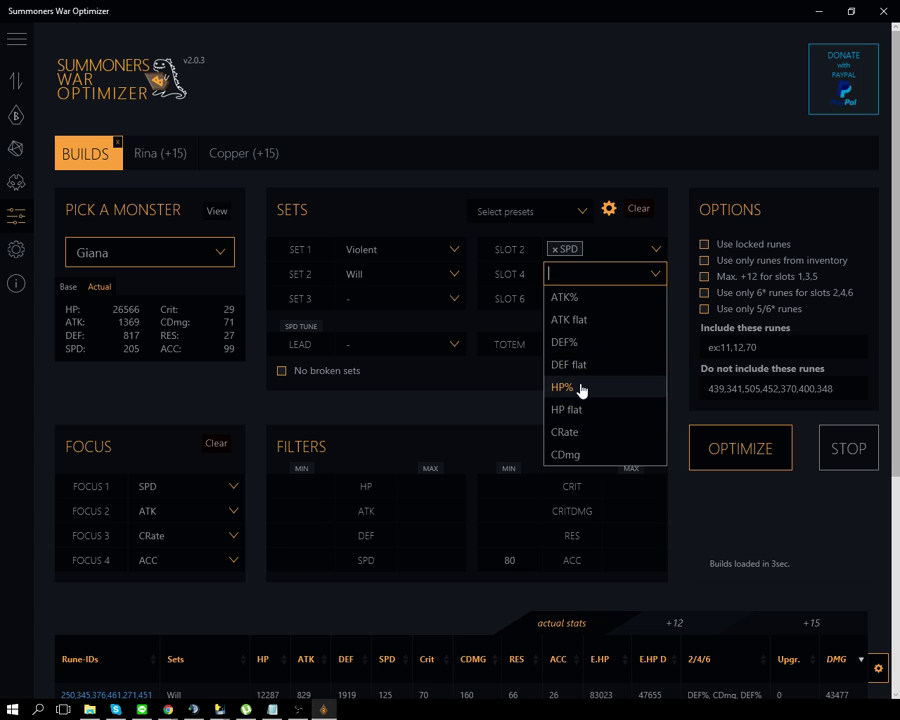
left_click(580, 385)
left_click(554, 273)
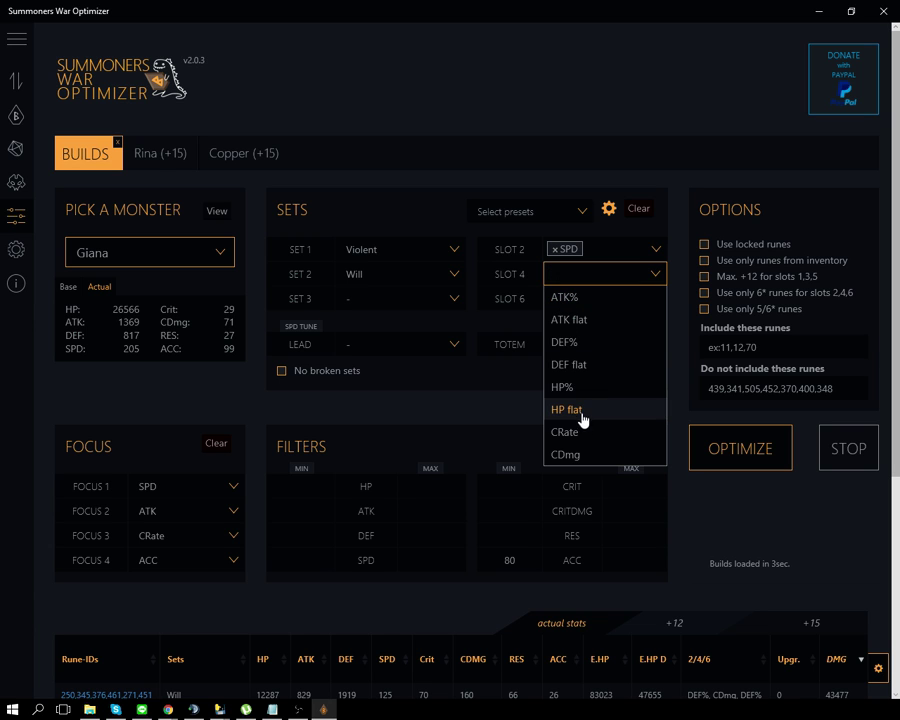
left_click(578, 430)
left_click(556, 299)
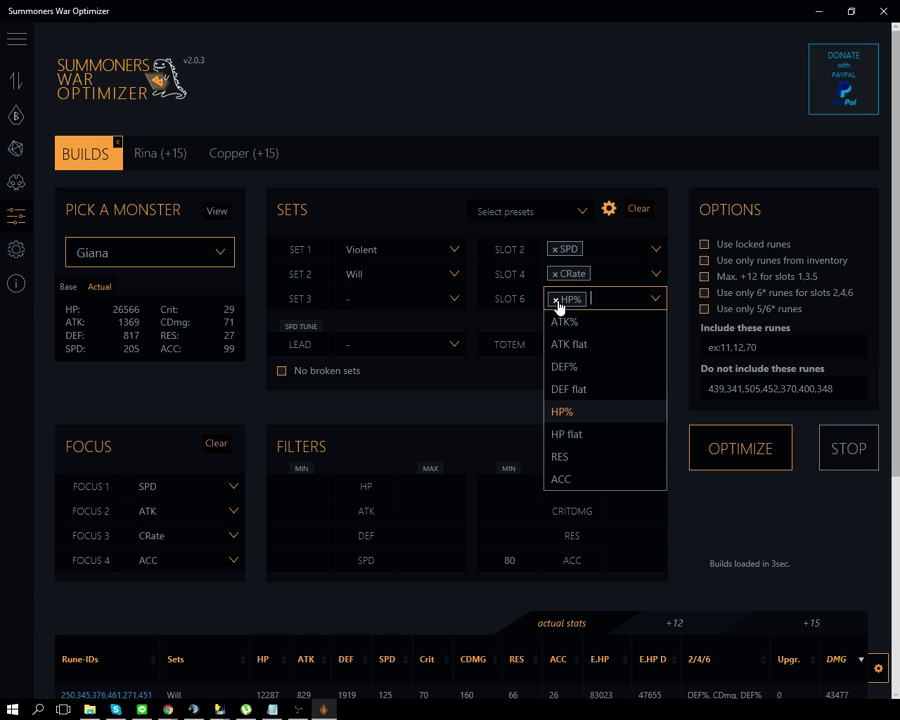
left_click(476, 330)
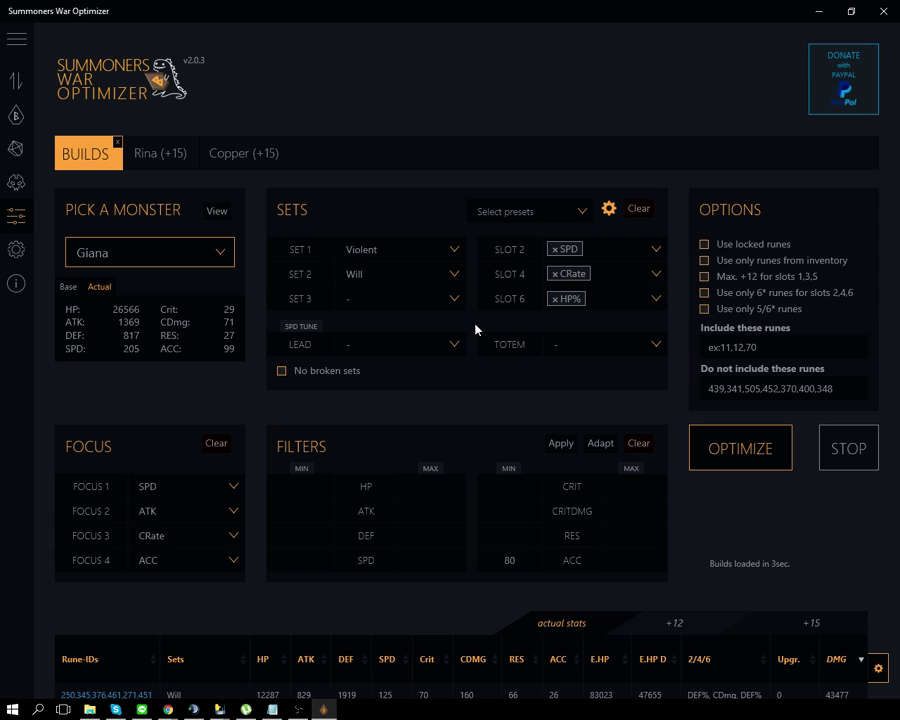
Set Giana's first rune set to Revenge and her third set to Focus
left_click(432, 252)
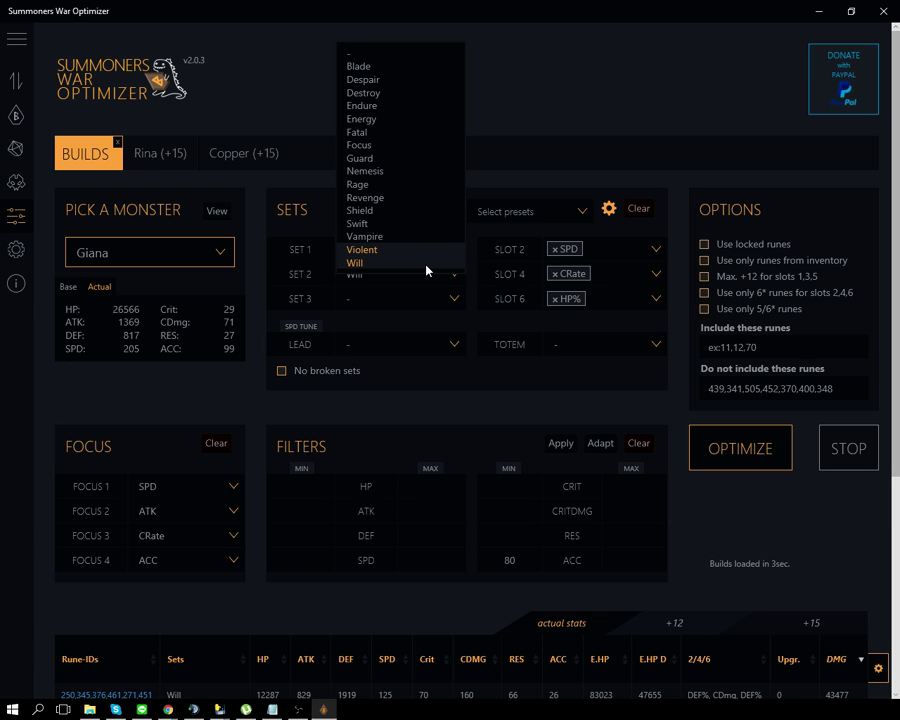
left_click(390, 199)
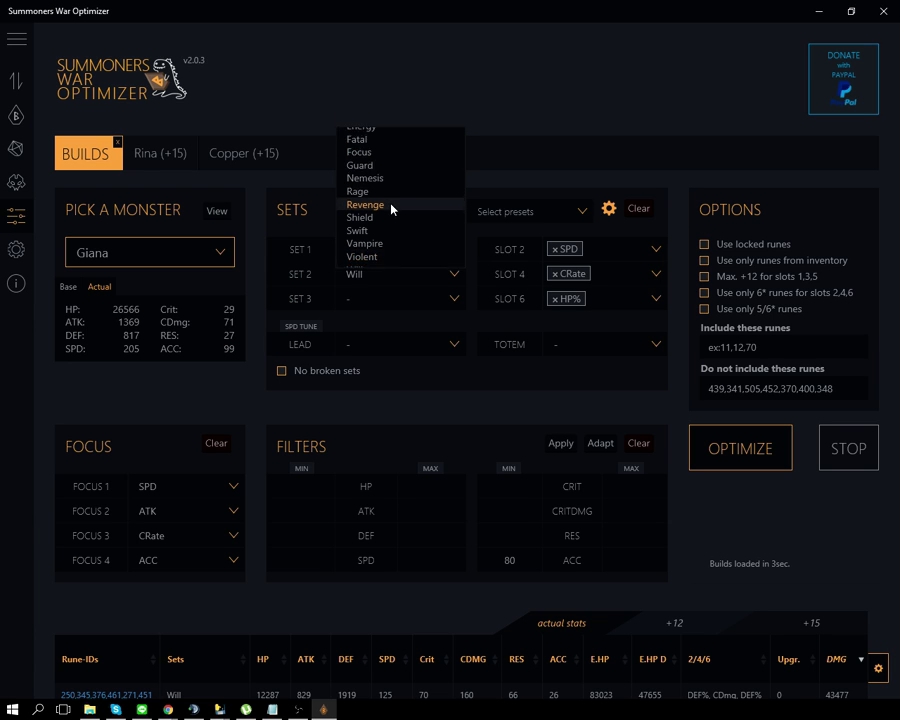
left_click(413, 297)
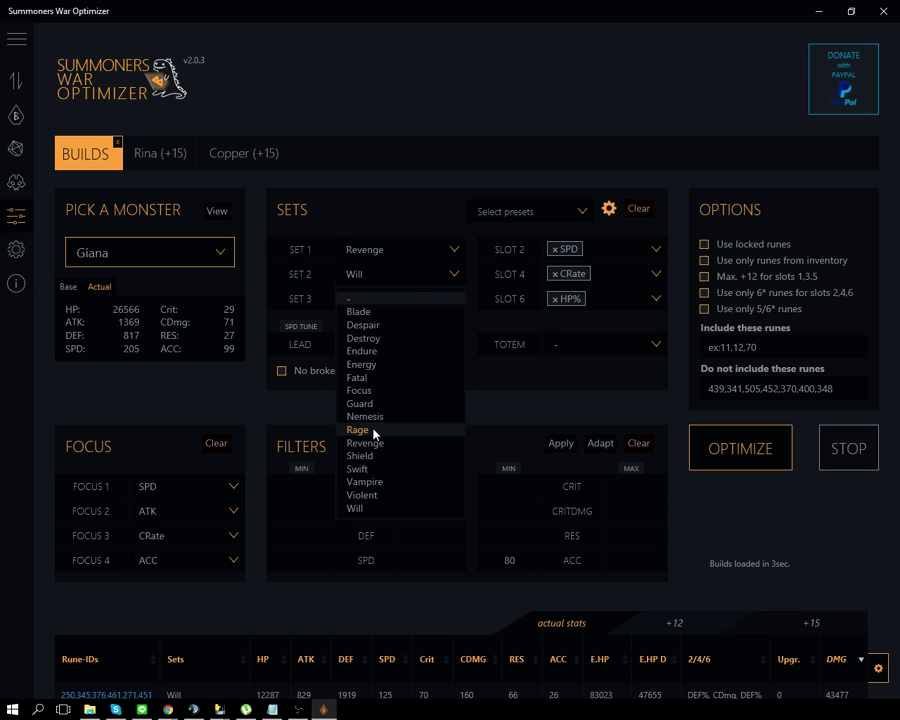
left_click(372, 392)
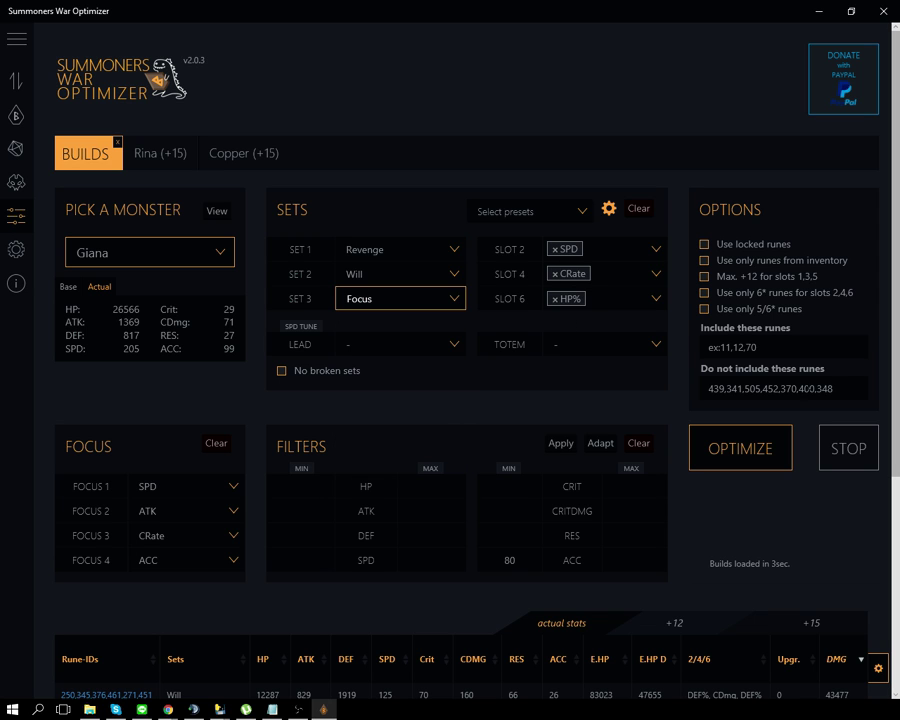
Clear the list of excluded runes, empty the second focus stat, and run Giana's optimization
key("Tab")
key("BackSpace")
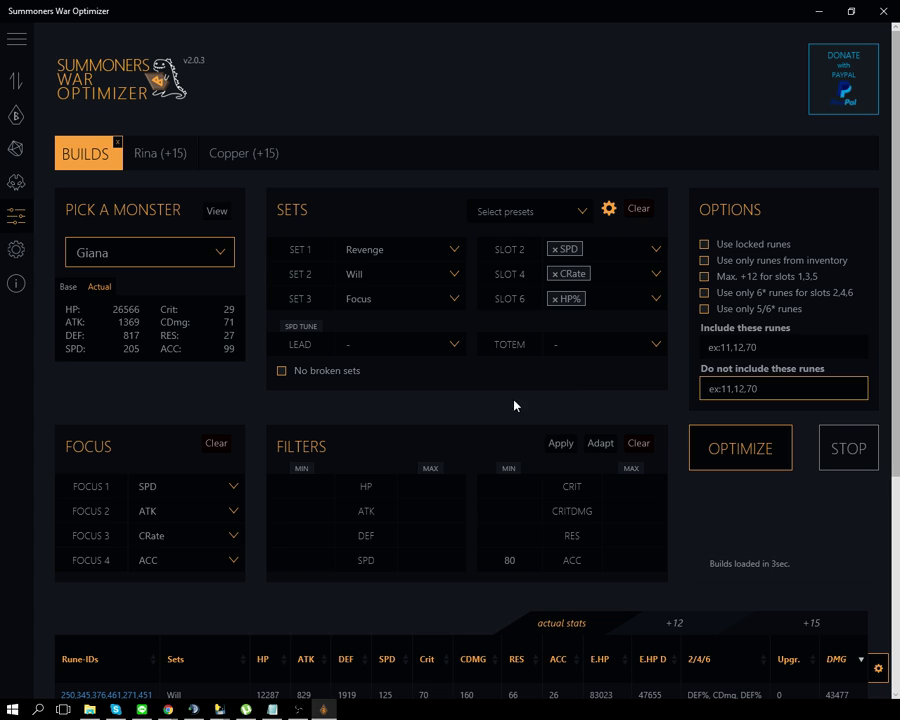
left_click(181, 512)
left_click(163, 482)
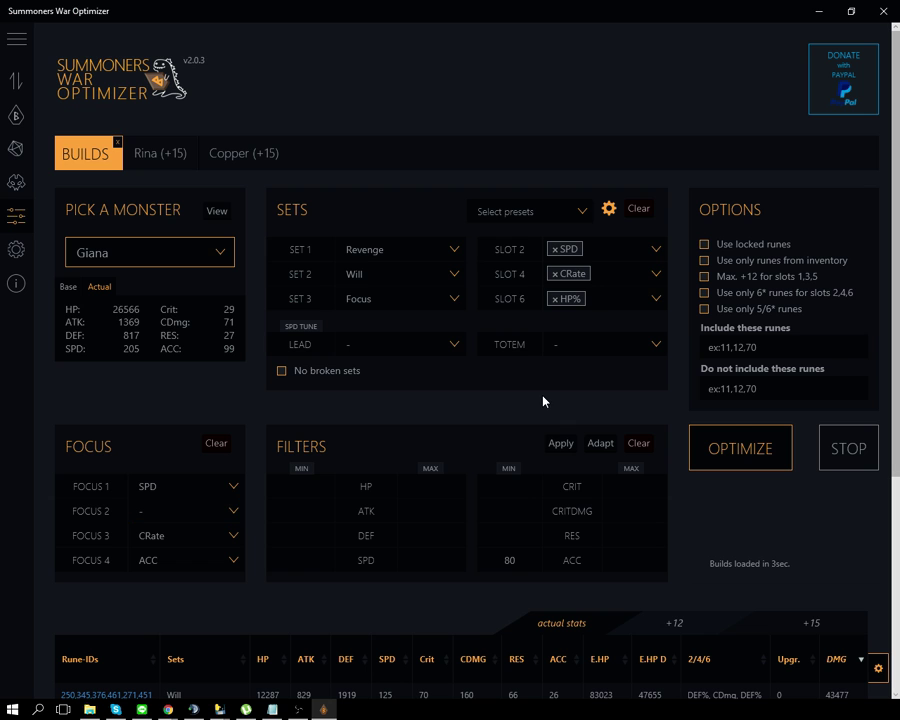
left_click(743, 452)
Change the damage calculation used in the build results and sort Giana's builds by HP, highest first
scroll(634, 405, "down", 3)
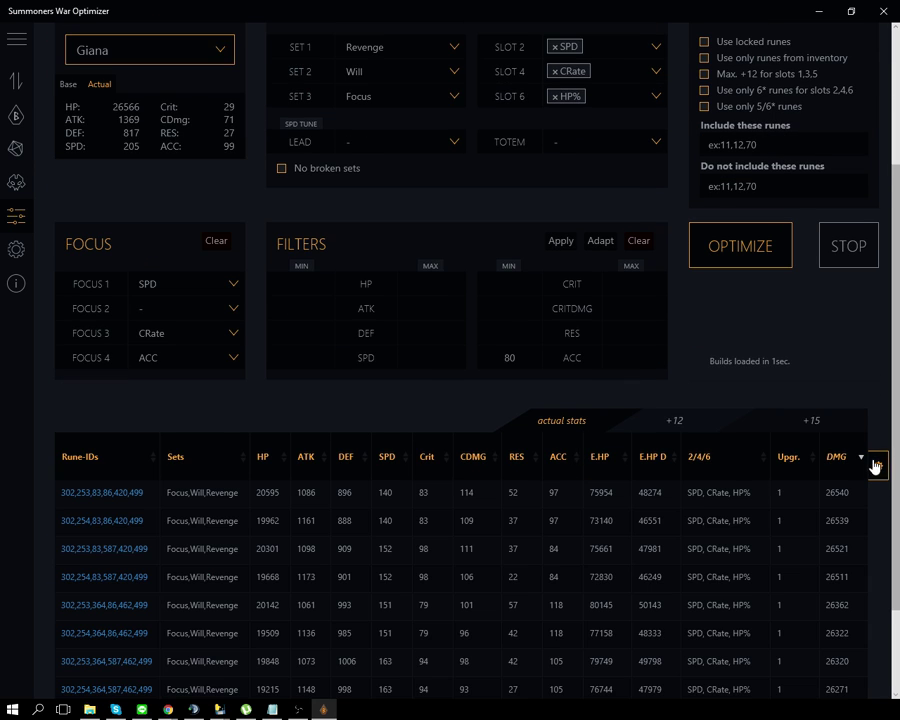
left_click(877, 465)
left_click(167, 498)
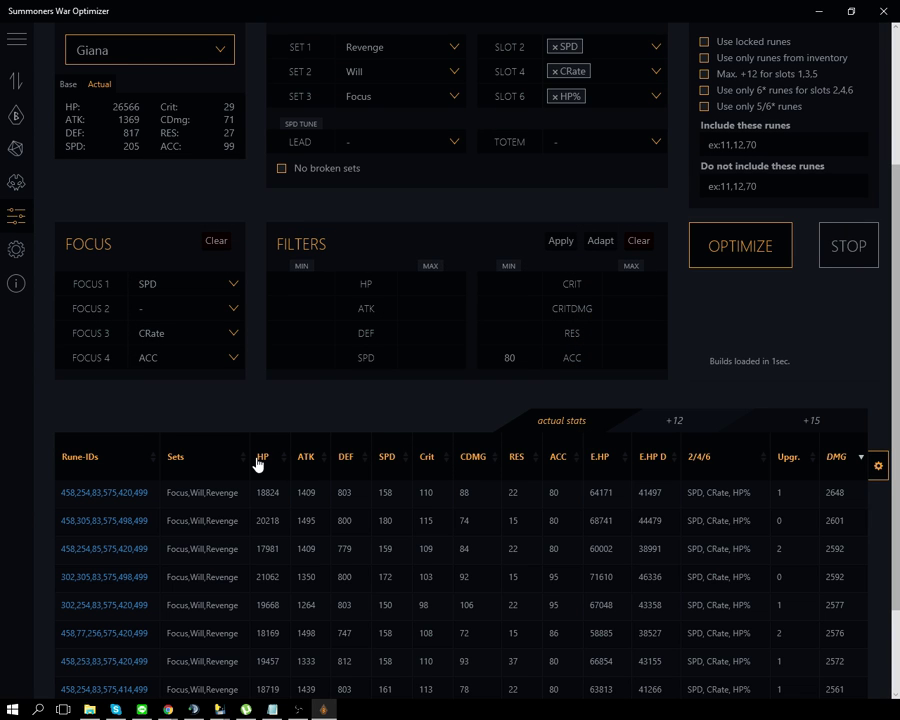
left_click(261, 462)
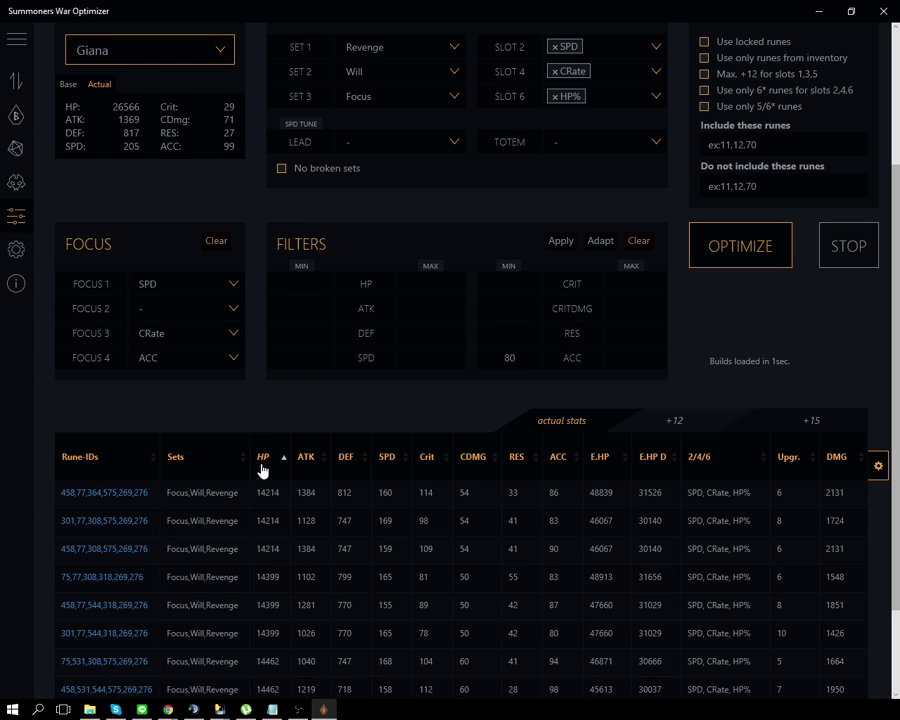
Filter Giana's builds to a minimum SPD of 200 and open the build with the highest HP
left_click(300, 357)
type("200")
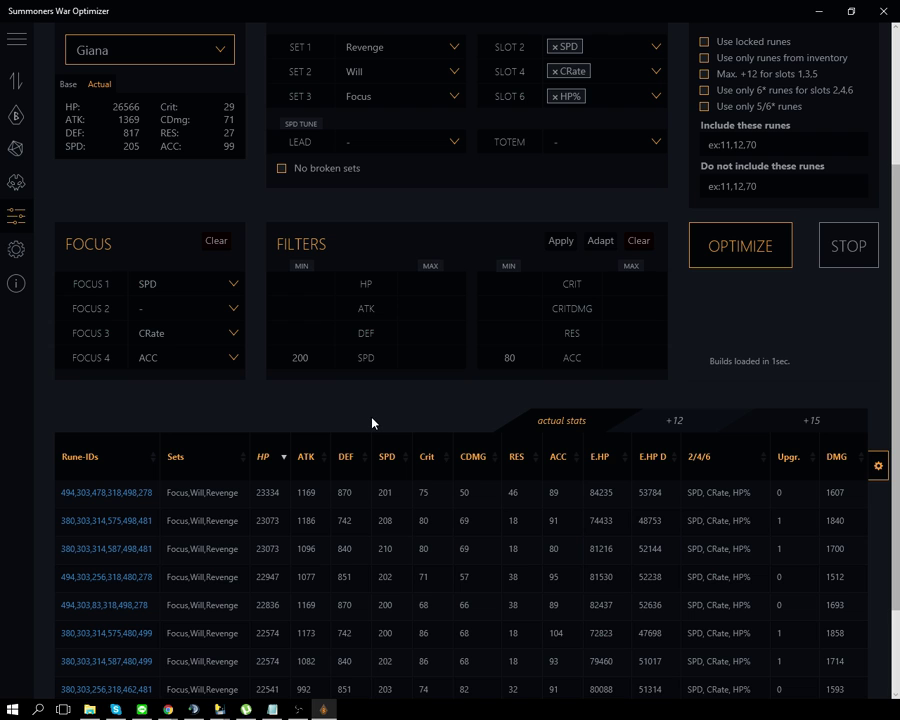
mouse_move(141, 494)
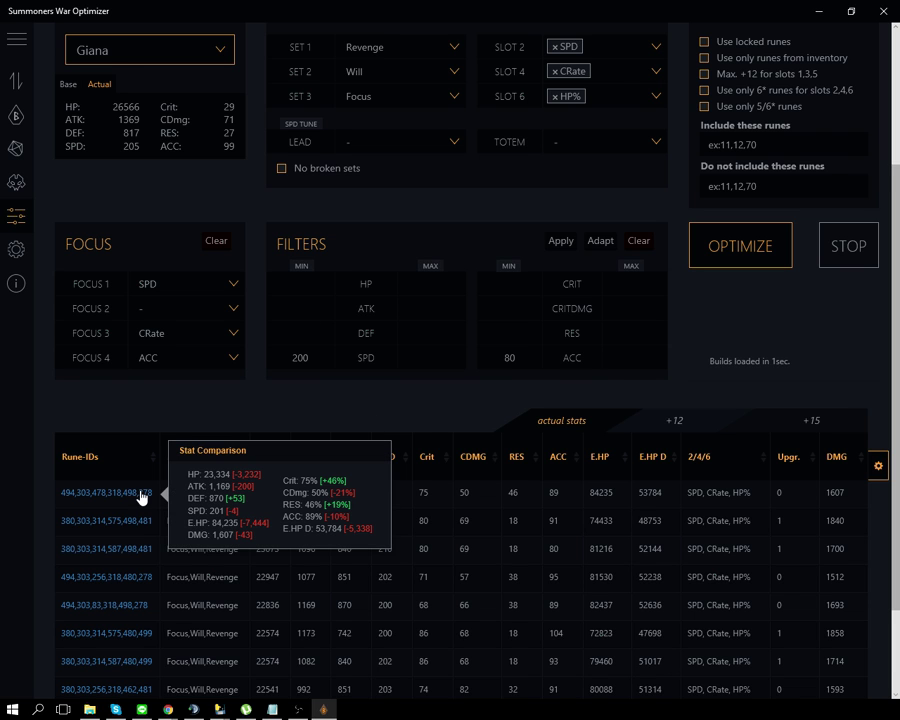
scroll(141, 494, "down", 5)
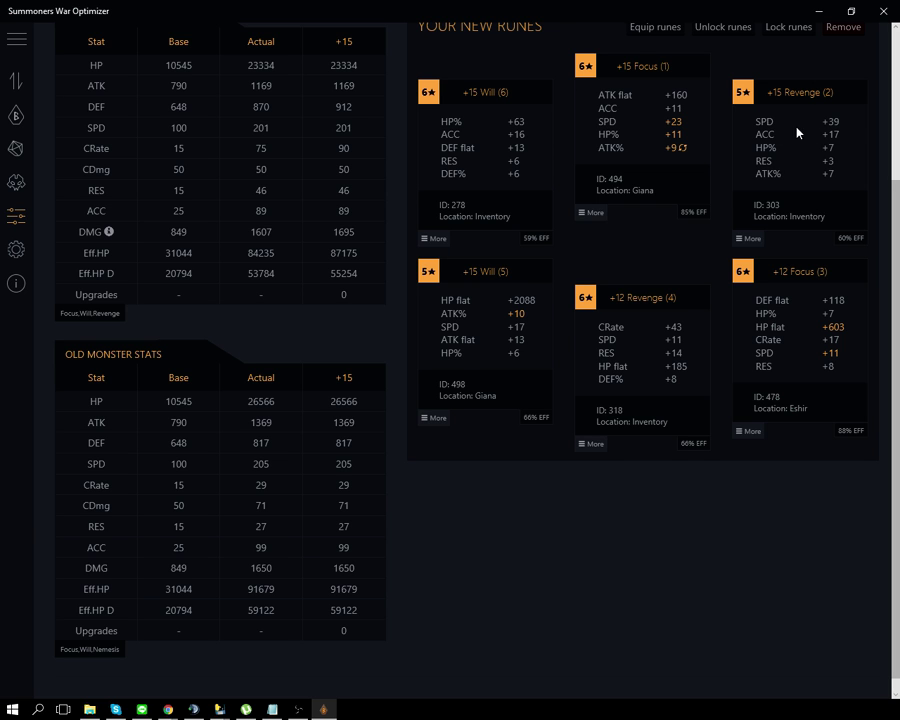
Search the monster list for "coll" and examine Colleen's equipped runes, looking for the ID of the slot 2 Revenge rune
left_click(15, 188)
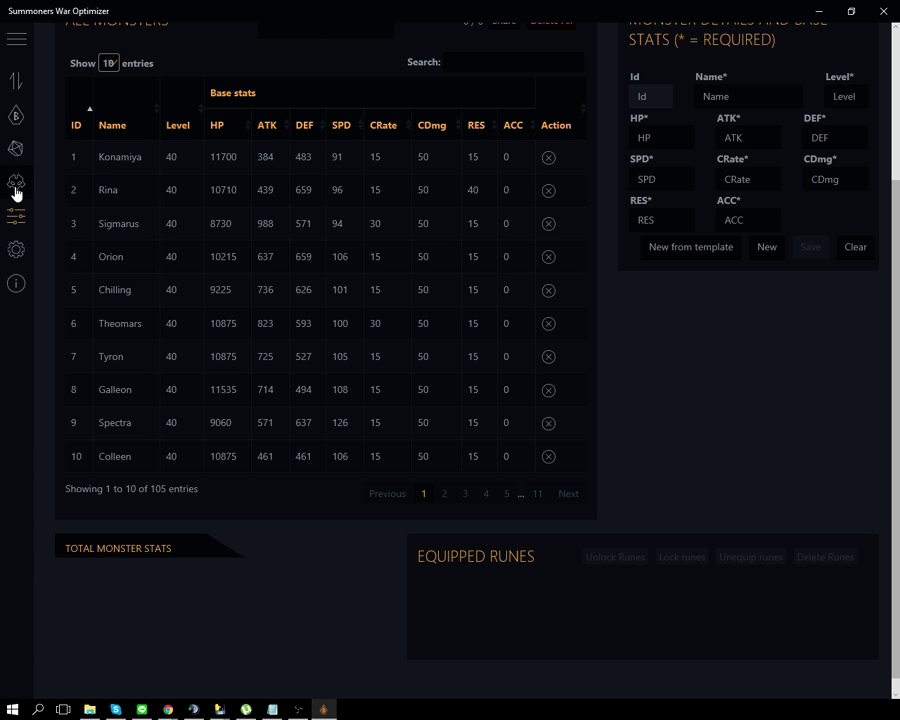
scroll(127, 297, "up", 3)
left_click(510, 252)
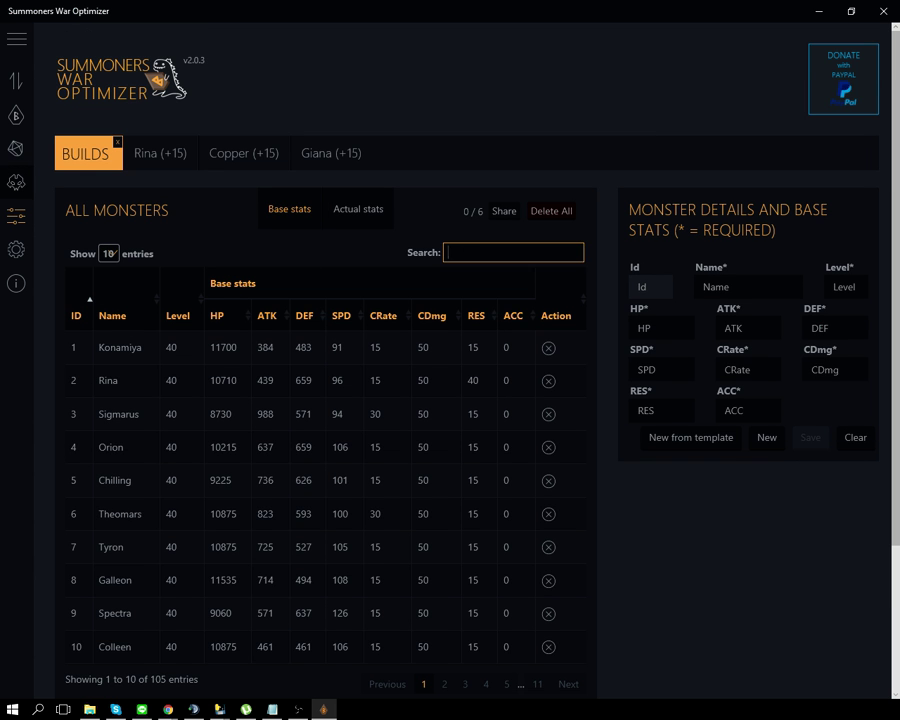
type("coll")
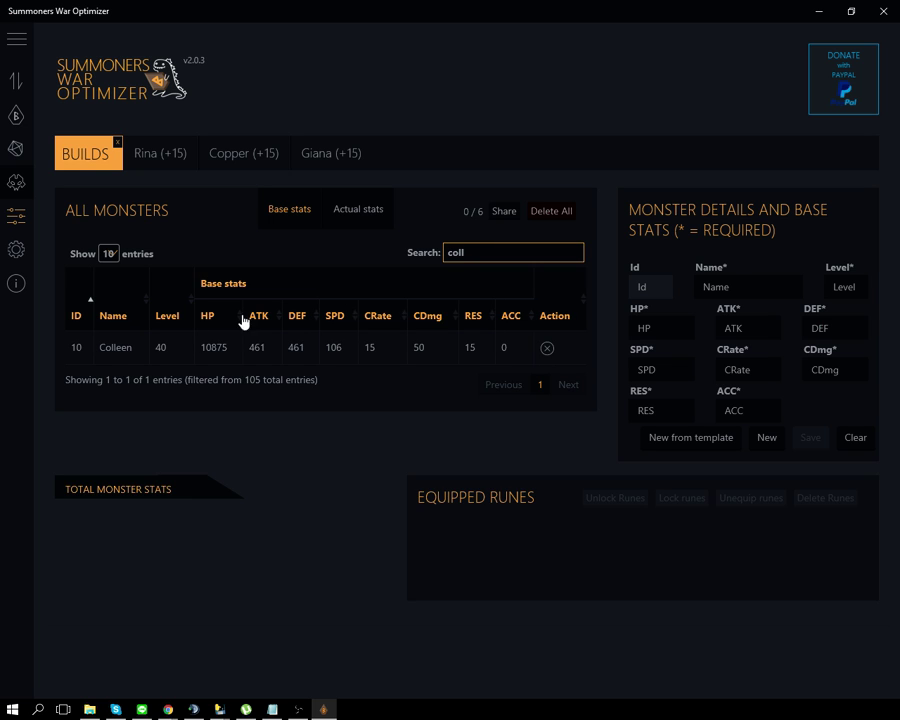
left_click(108, 347)
scroll(669, 503, "down", 3)
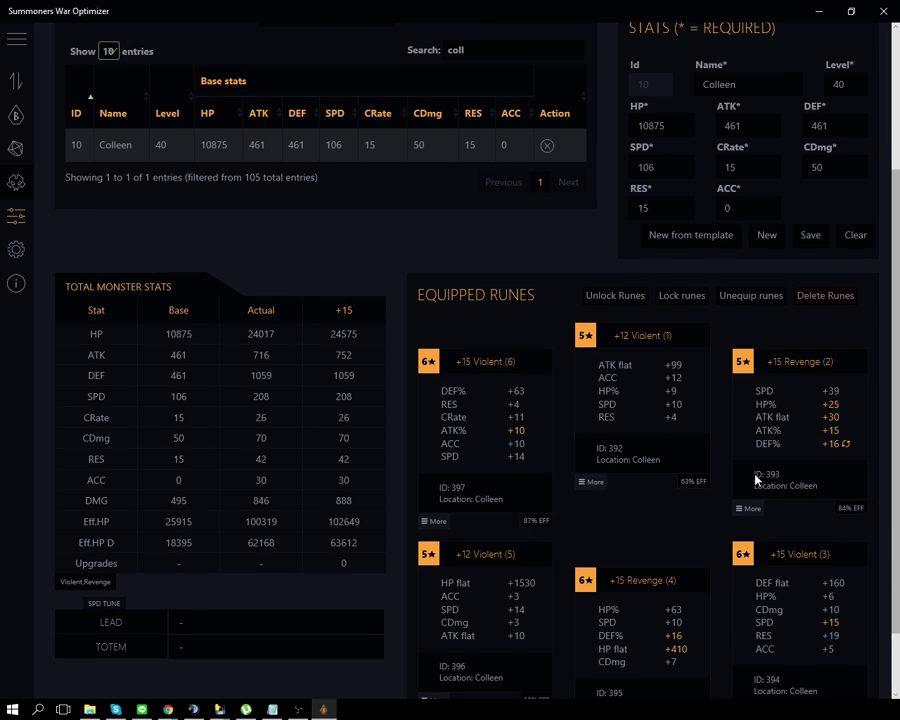
Include rune 393 in Giana's optimization, rerun it, and open the build with the highest HP
left_click(17, 218)
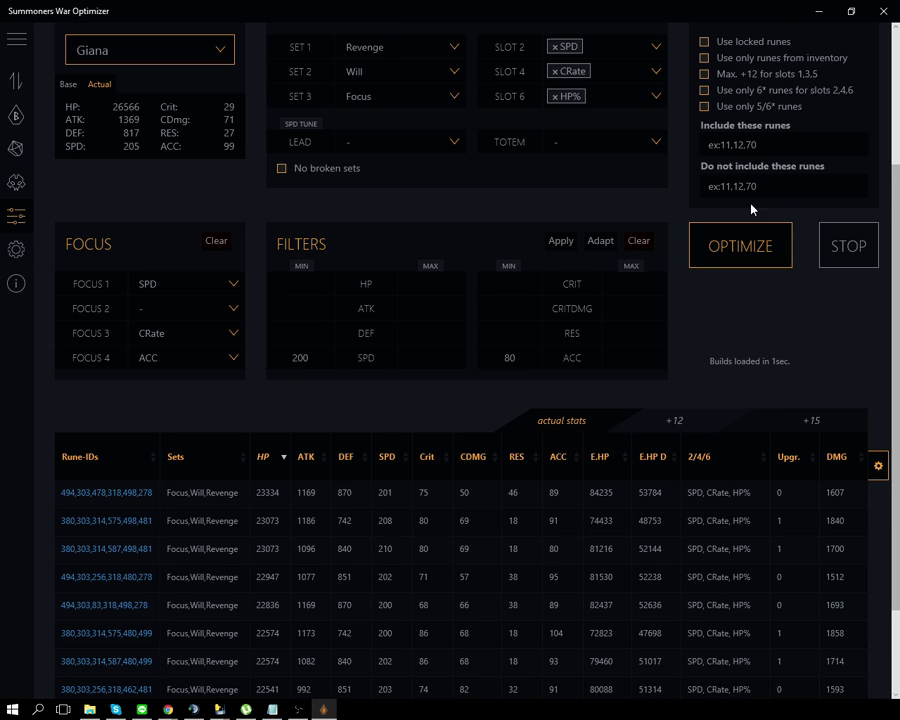
left_click(780, 144)
type("393")
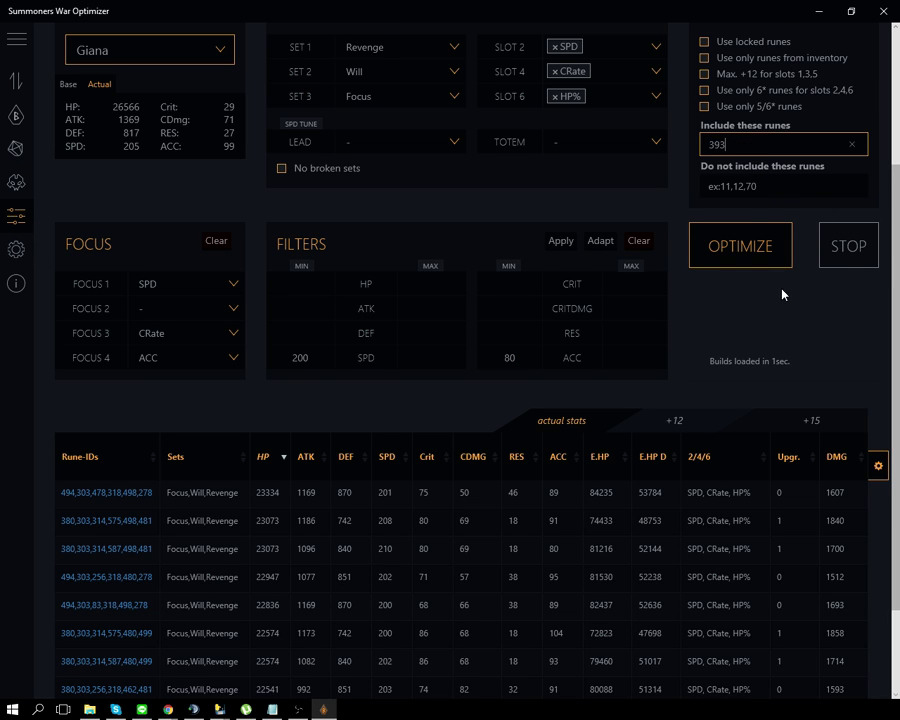
left_click(742, 246)
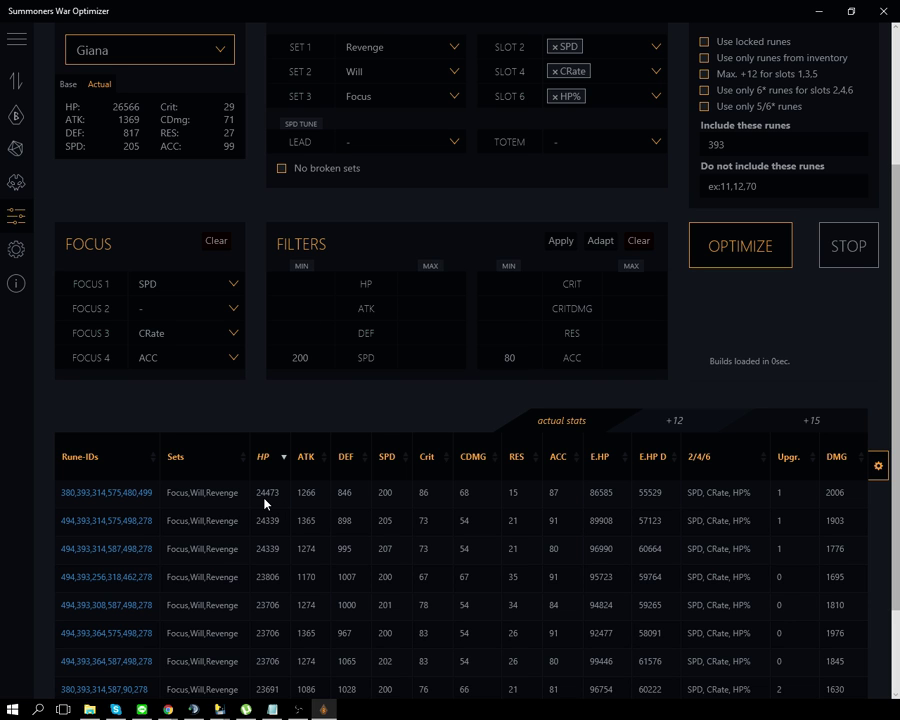
left_click(127, 502)
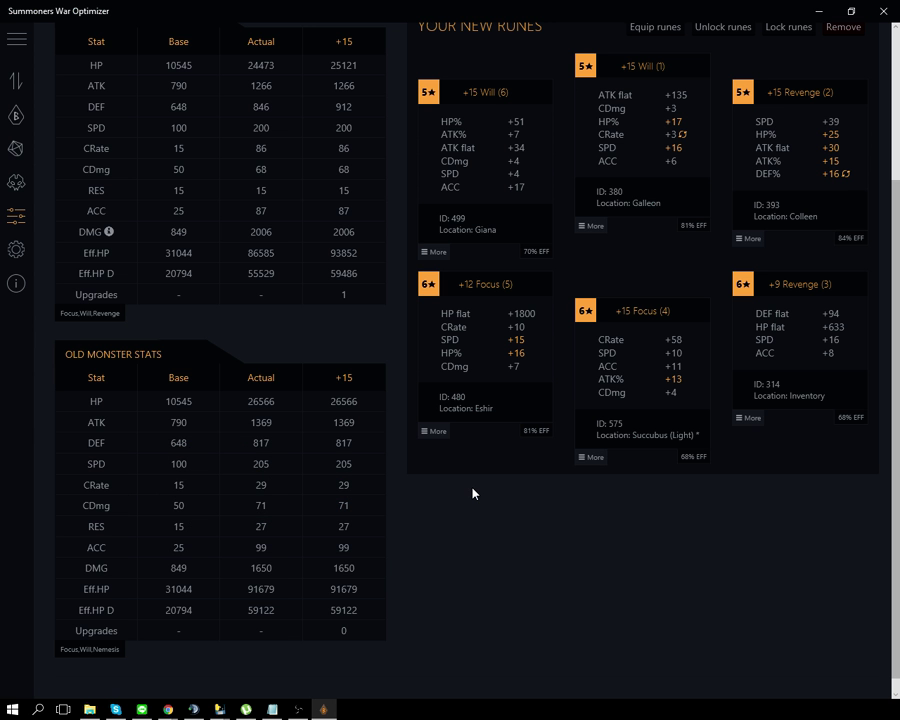
scroll(474, 490, "up", 3)
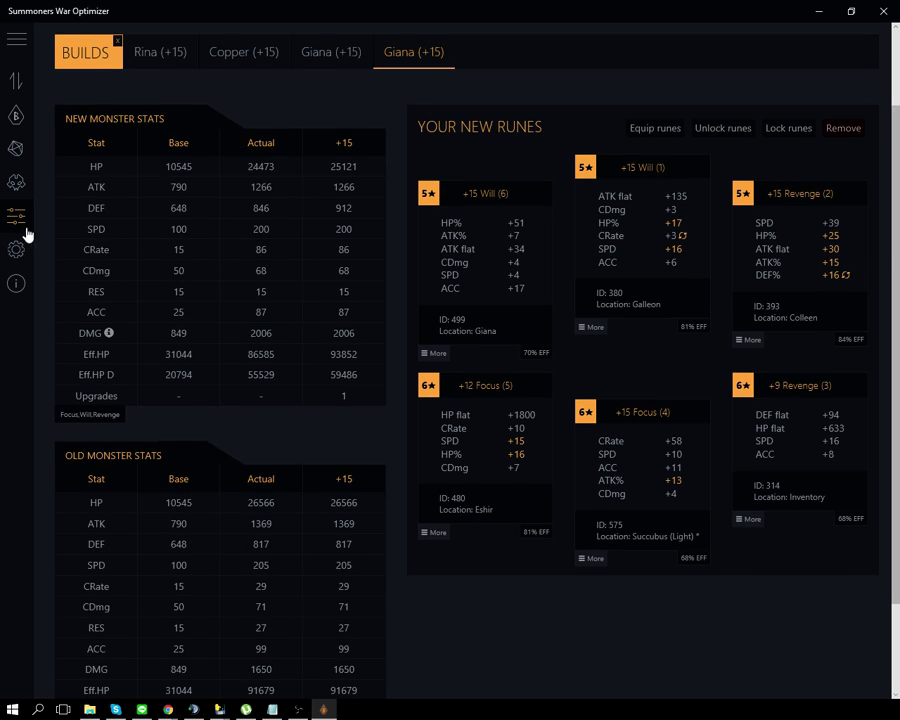
Remove CRate from Giana's third focus stat and rerun the optimization
left_click(19, 230)
left_click(201, 434)
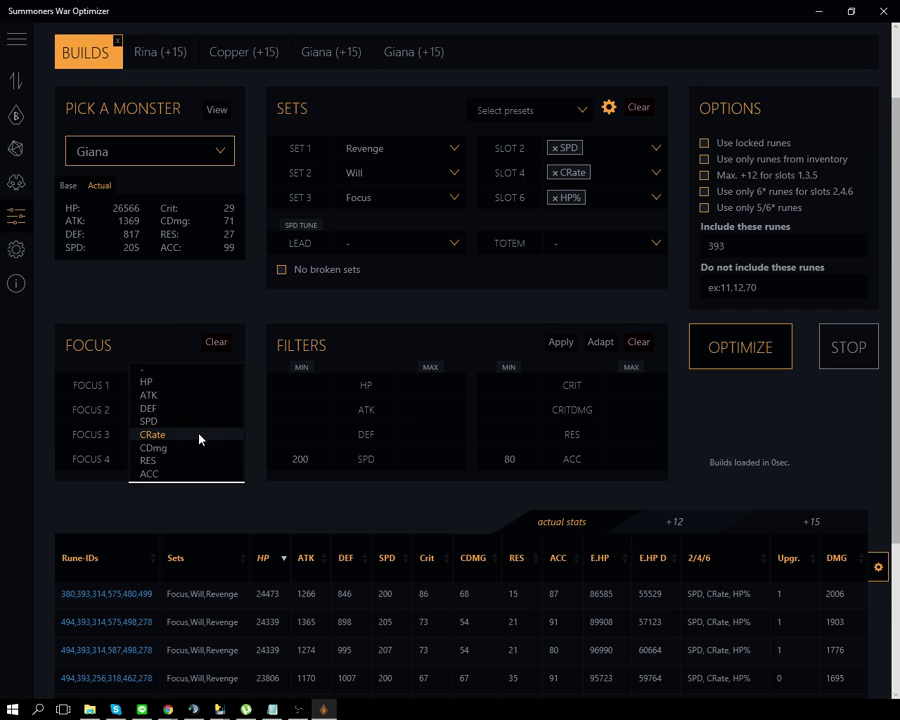
left_click(160, 366)
left_click(733, 358)
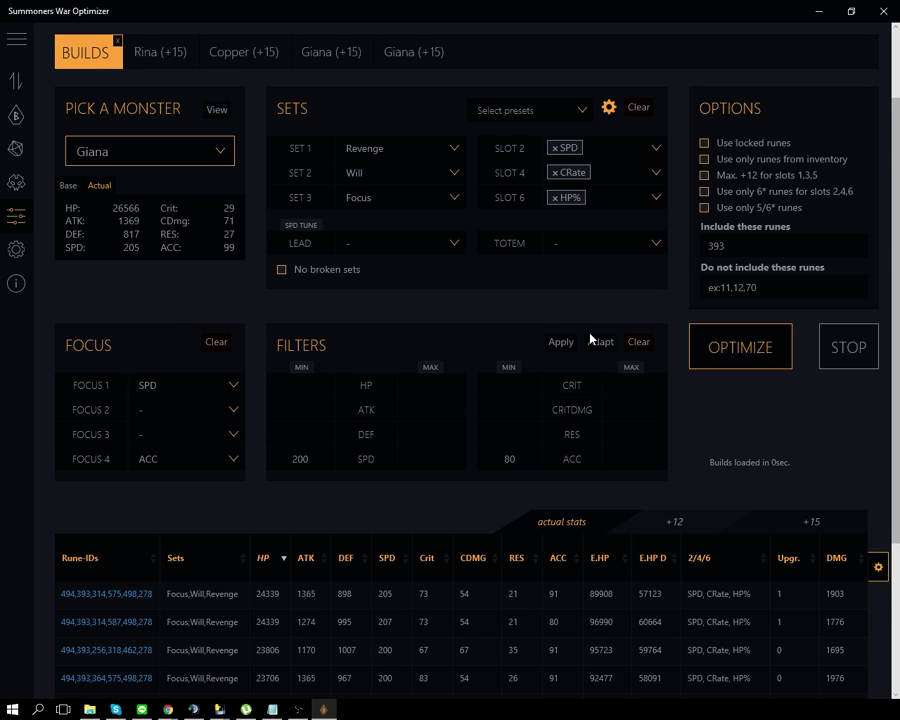
scroll(234, 500, "down", 2)
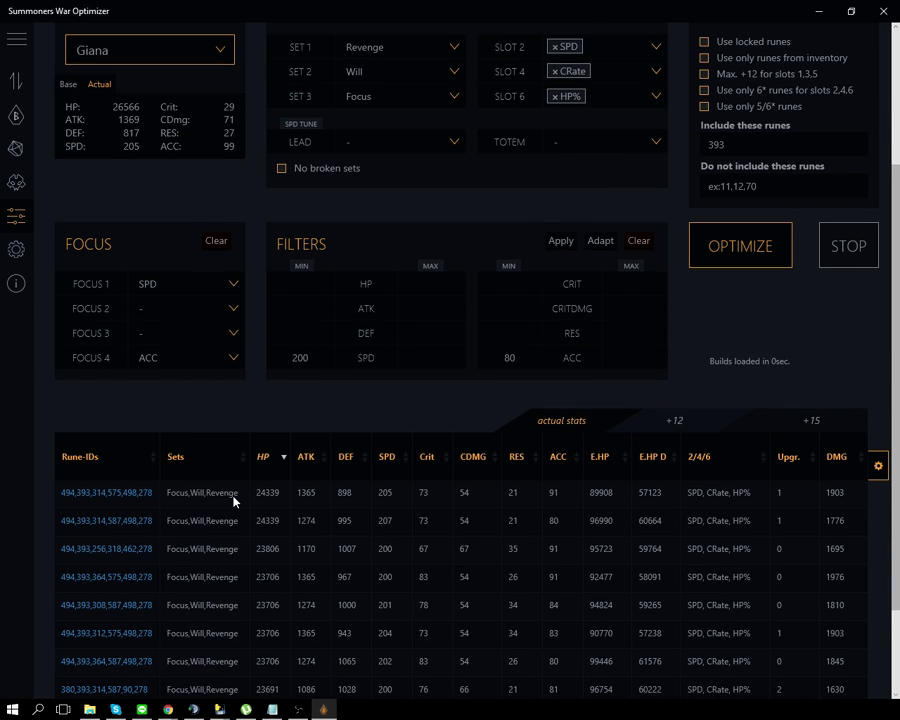
Clear the fourth focus stat so only SPD remains, rerun Giana's optimization, and open the highest-HP build
left_click(170, 358)
left_click(182, 247)
left_click(715, 246)
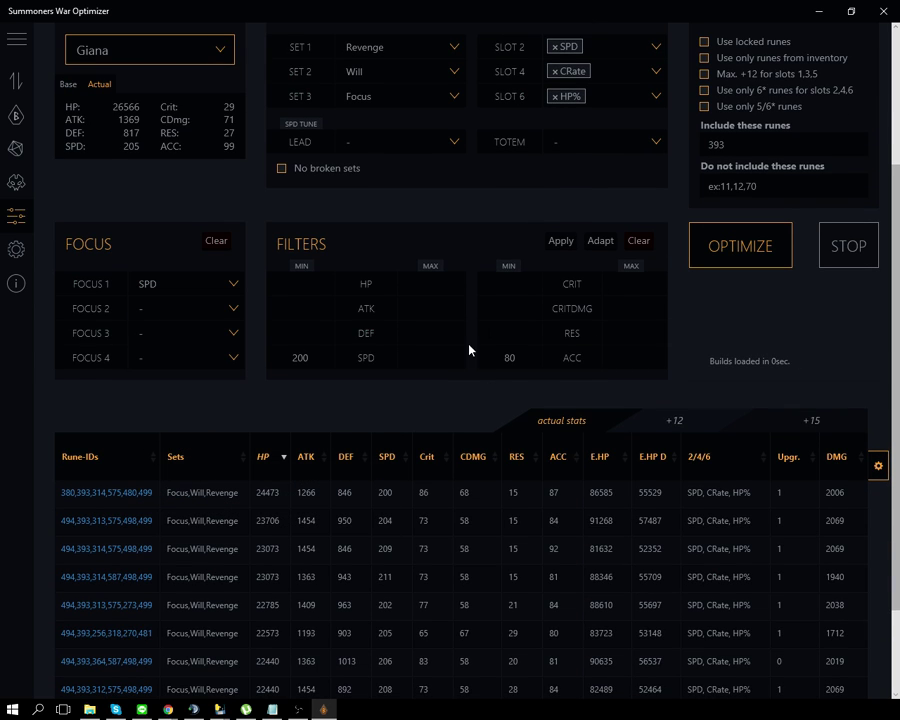
mouse_move(127, 490)
left_click(129, 490)
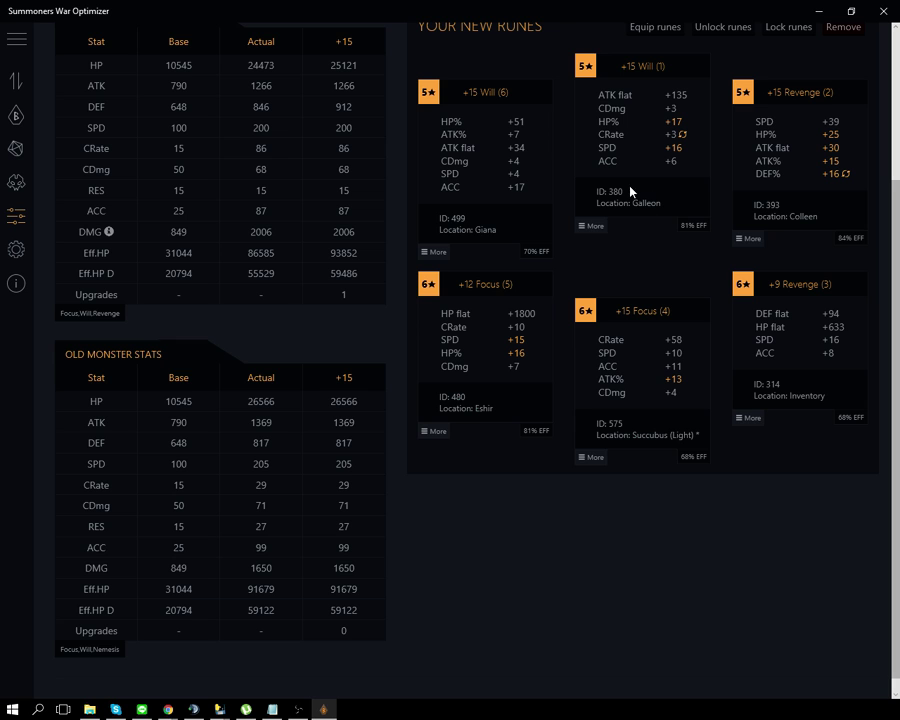
Add rune 494 to the included runes alongside 393 and rerun Giana's optimization
left_click(58, 224)
left_click(735, 145)
type(",494")
left_click(761, 242)
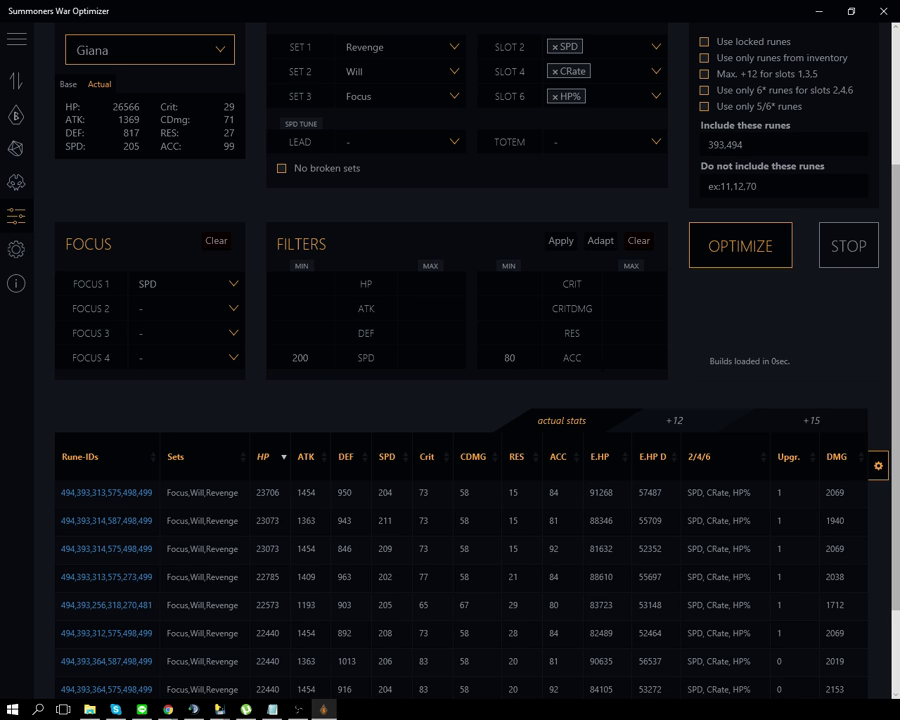
Check Giana's highest-HP build and apply a minimum ACC filter of 70 to the build results
left_click(120, 500)
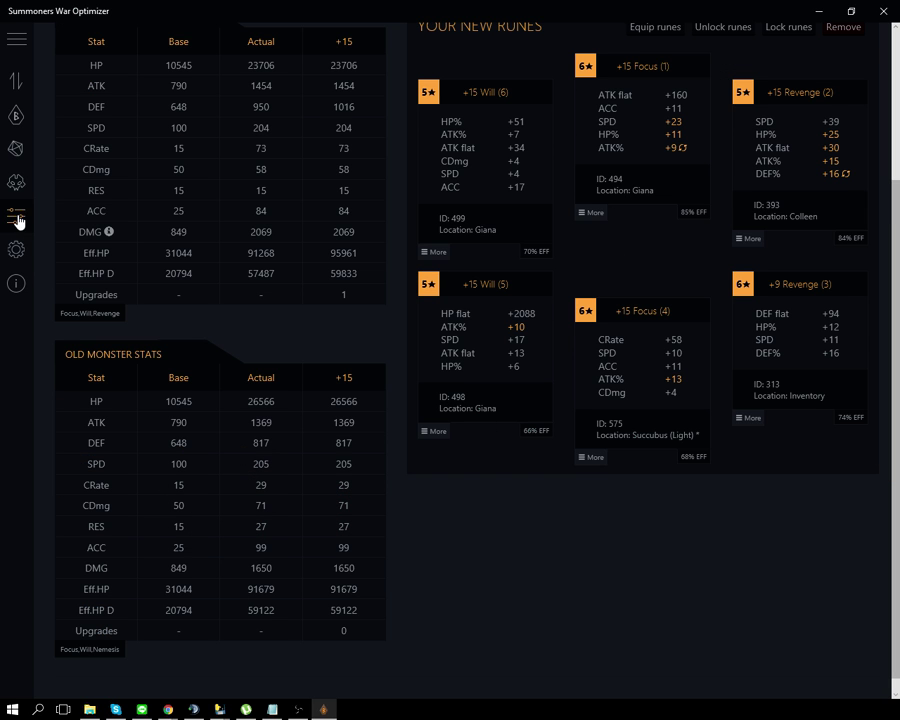
left_click(16, 216)
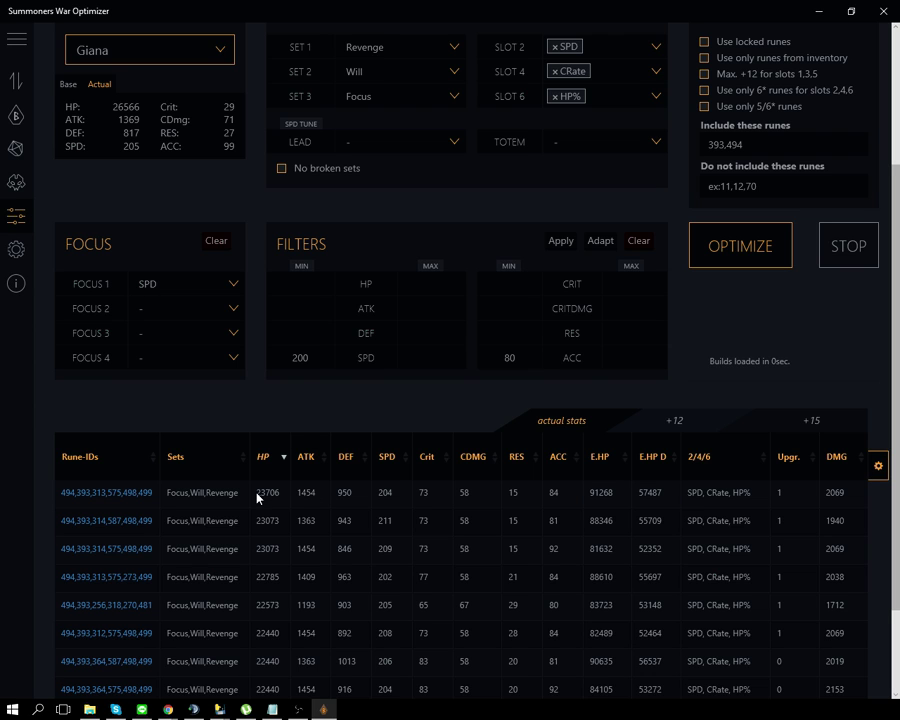
double_click(510, 357)
type("70")
left_click(556, 242)
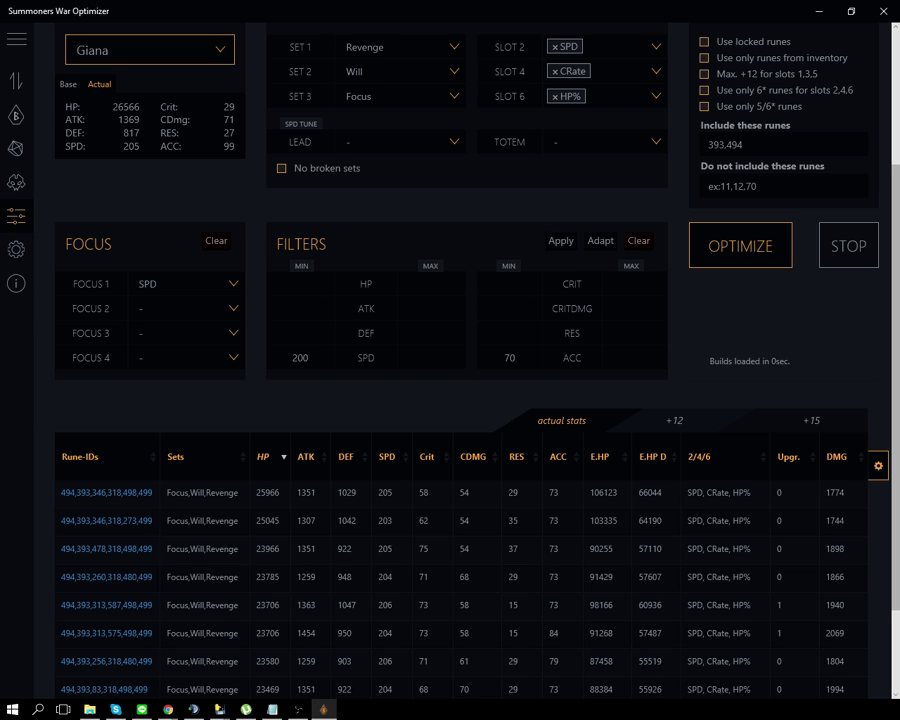
Apply a minimum HP filter of 25000 to Giana's builds
left_click(290, 283)
type("25000")
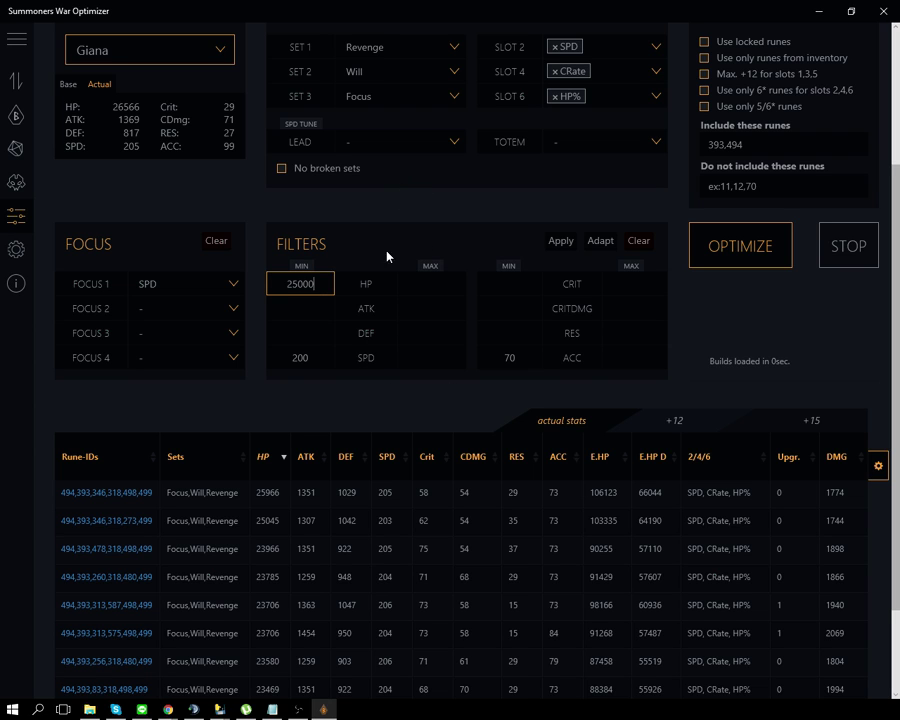
left_click(560, 242)
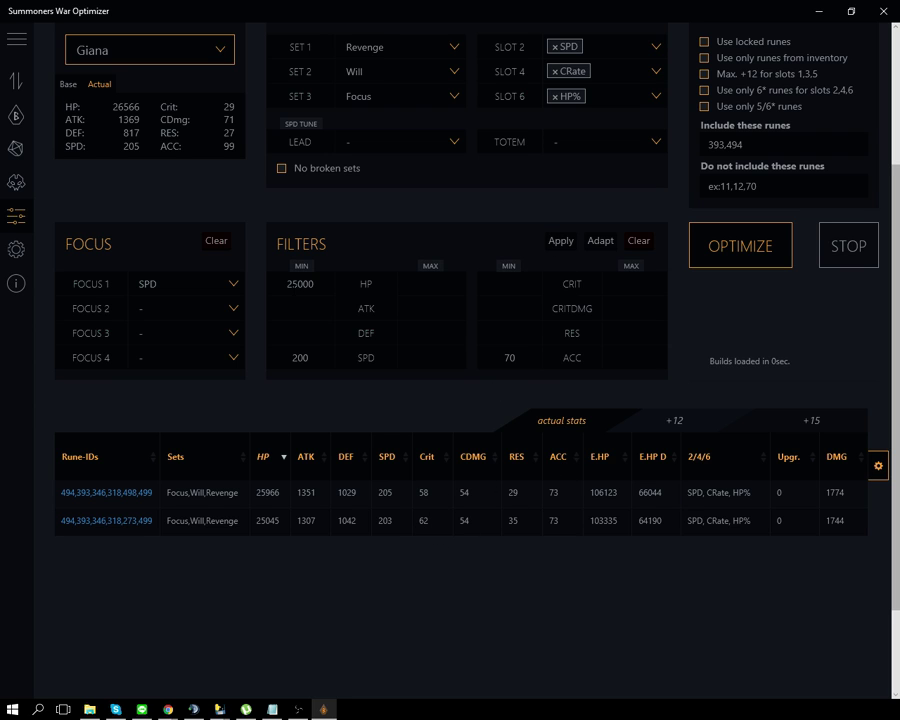
Lower the minimum HP filter to 24000 and apply it to Giana's builds
left_click(300, 284)
key("BackSpace")
type("45")
left_click(557, 244)
left_click(300, 284)
key("BackSpace")
key("BackSpace")
key("BackSpace")
type("000")
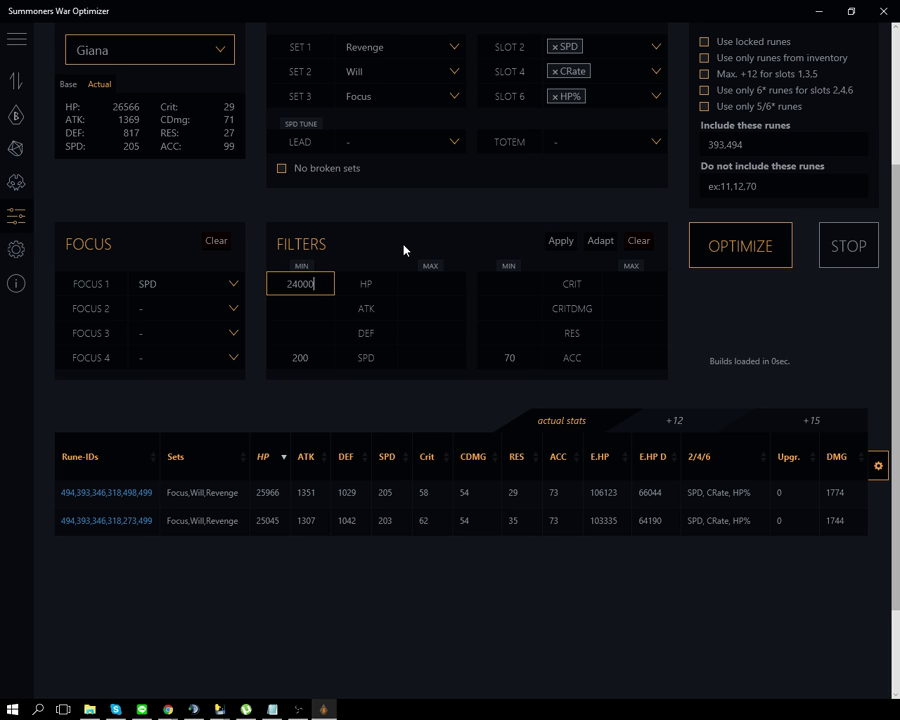
left_click(558, 244)
Set Giana's second focus stat to CRate and rerun the optimization
left_click(195, 306)
left_click(152, 374)
left_click(705, 240)
left_click(752, 247)
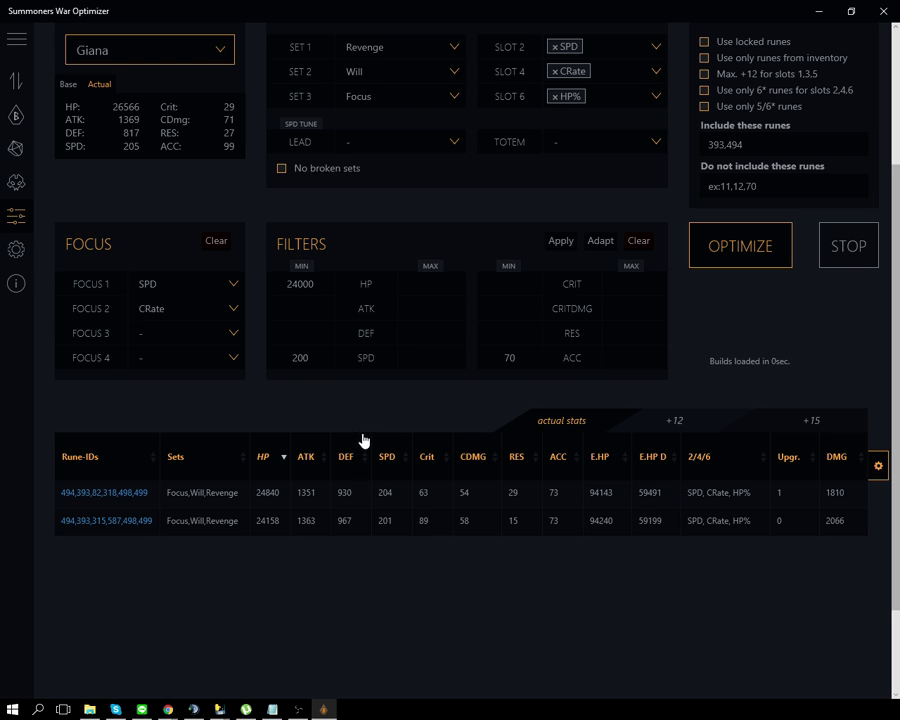
Sort Giana's builds by highest Crit and inspect the top build before returning to the optimizer
left_click(430, 474)
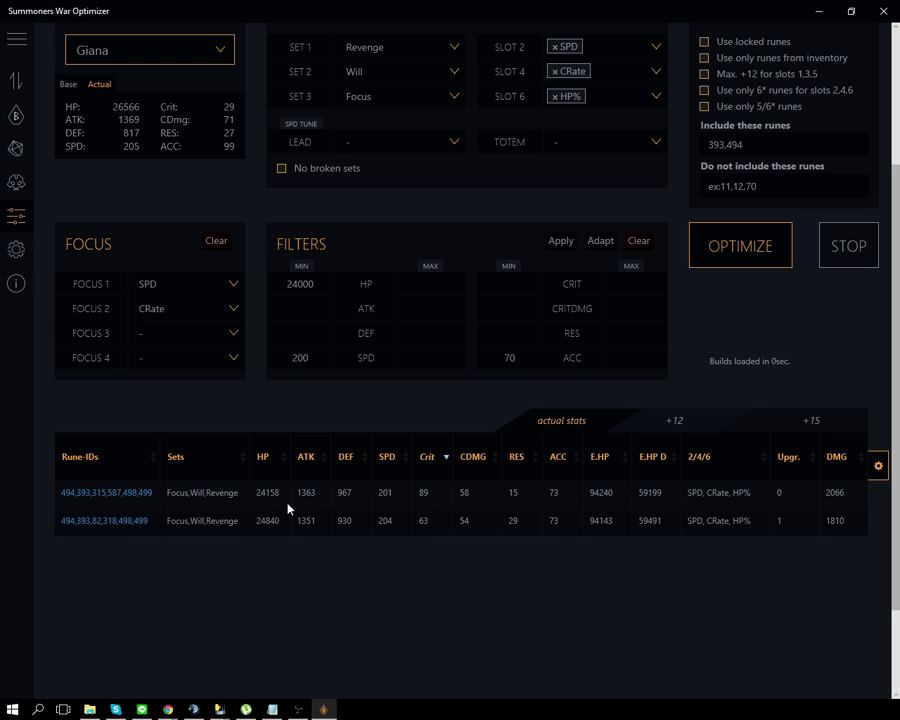
left_click(162, 493)
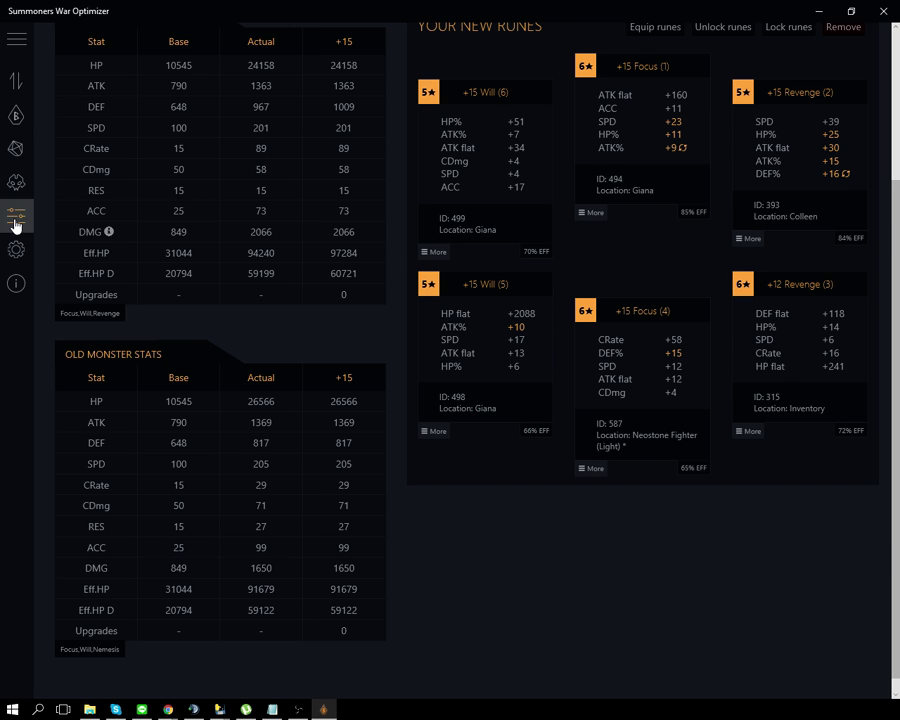
left_click(15, 220)
Try minimum SPD filters of 195 and 200 on Giana's builds
double_click(302, 358)
type("195")
left_click(562, 247)
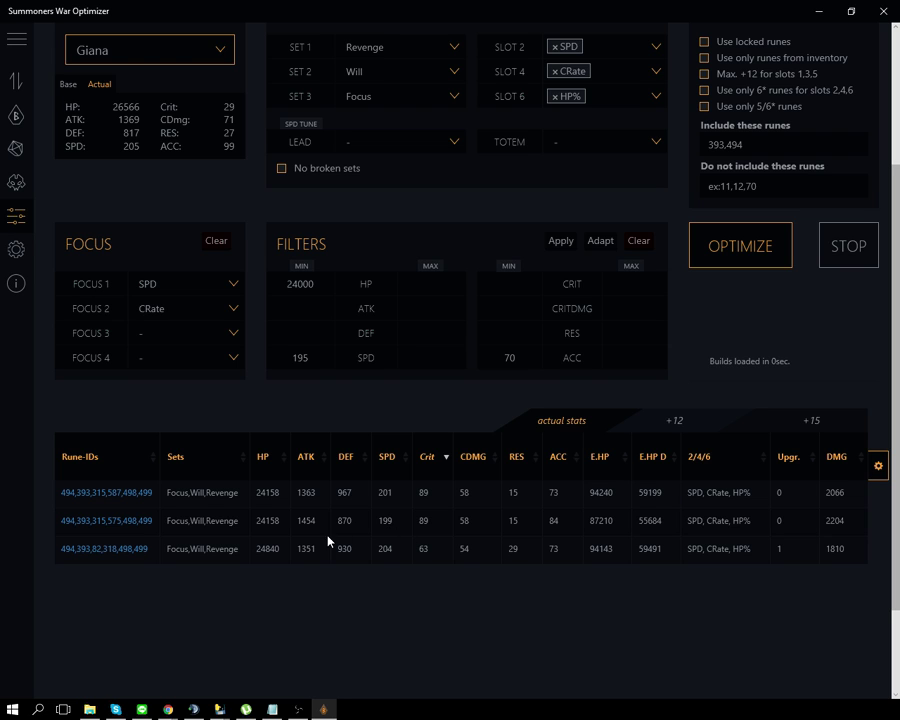
double_click(300, 357)
type("200")
left_click(561, 242)
Set the minimum SPD filter to 199 and apply it to Giana's builds
left_click_drag(318, 357, 257, 358)
type("199")
left_click(563, 244)
left_click(270, 364)
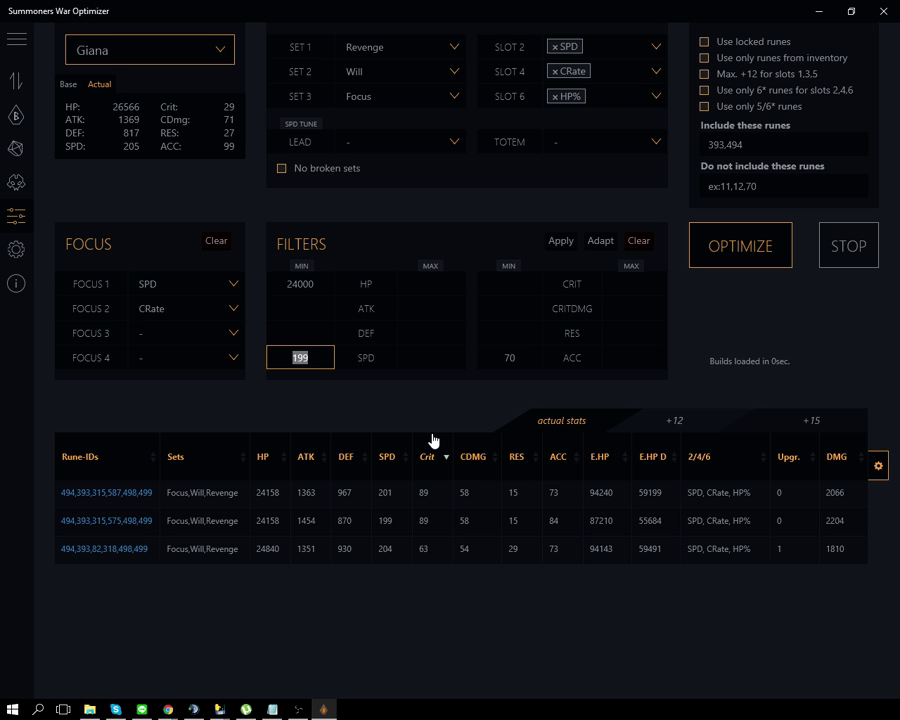
Open Giana's first listed build, 494,393,315,587,498,499, and review its new runes
scroll(440, 435, "up", 3)
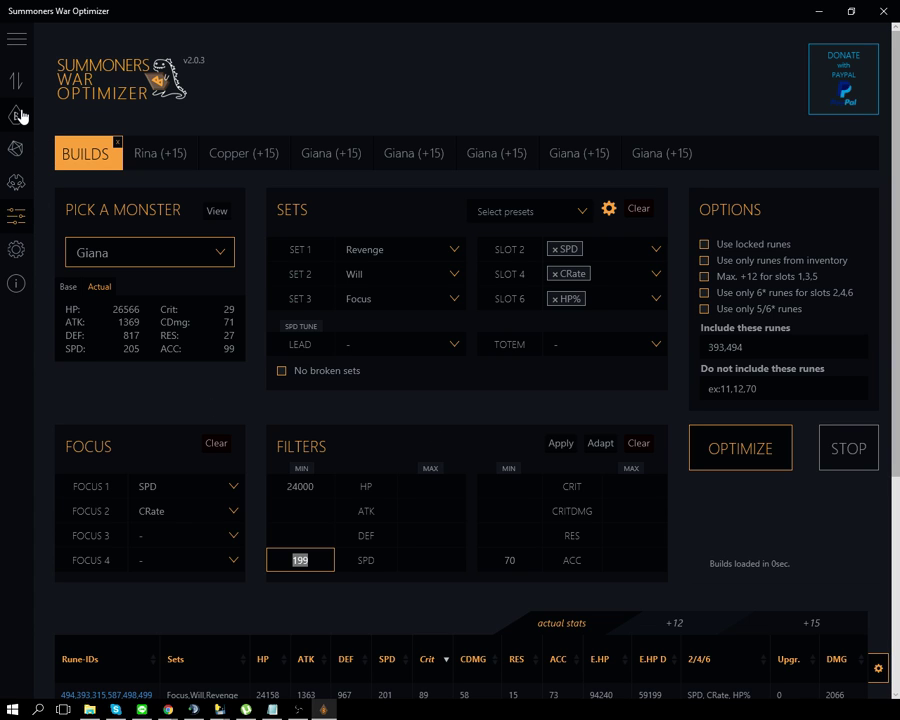
scroll(313, 474, "down", 3)
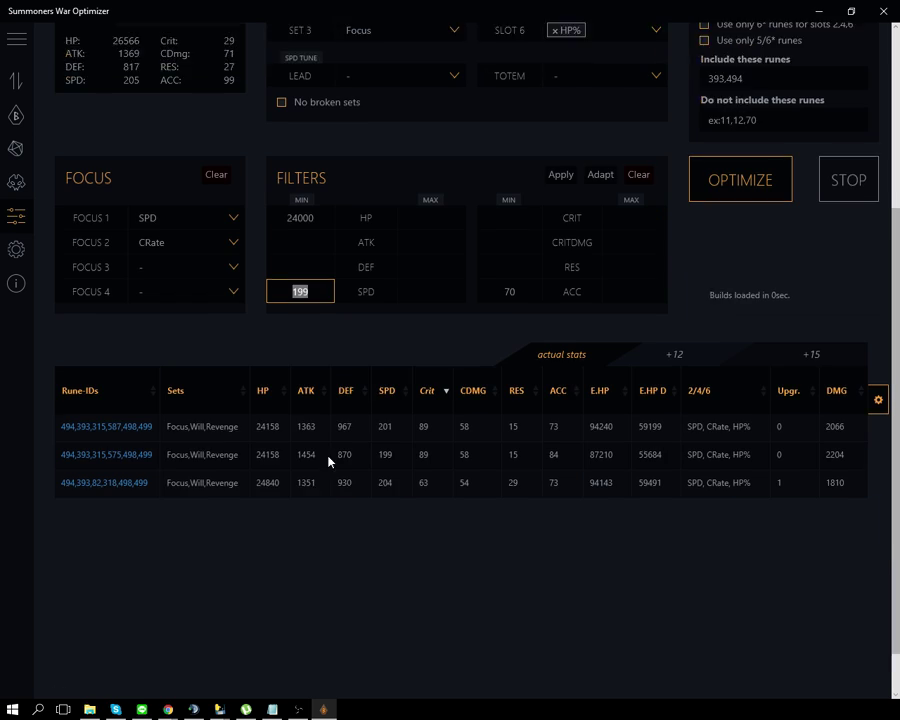
mouse_move(144, 418)
left_click(124, 398)
scroll(323, 458, "up", 3)
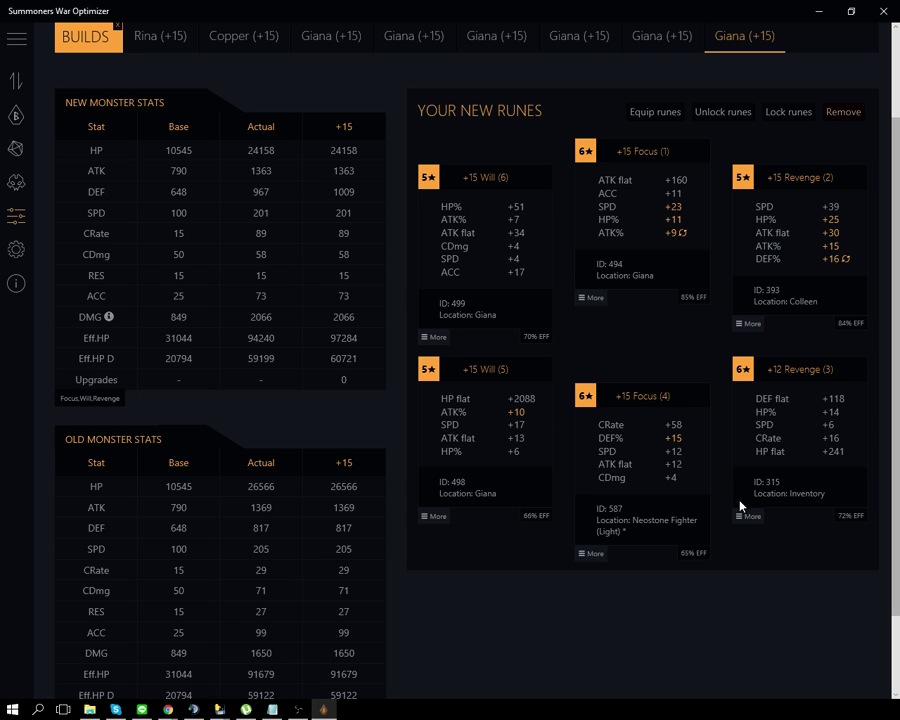
Filter the list of all runes to Revenge runes in slot 3
left_click(16, 112)
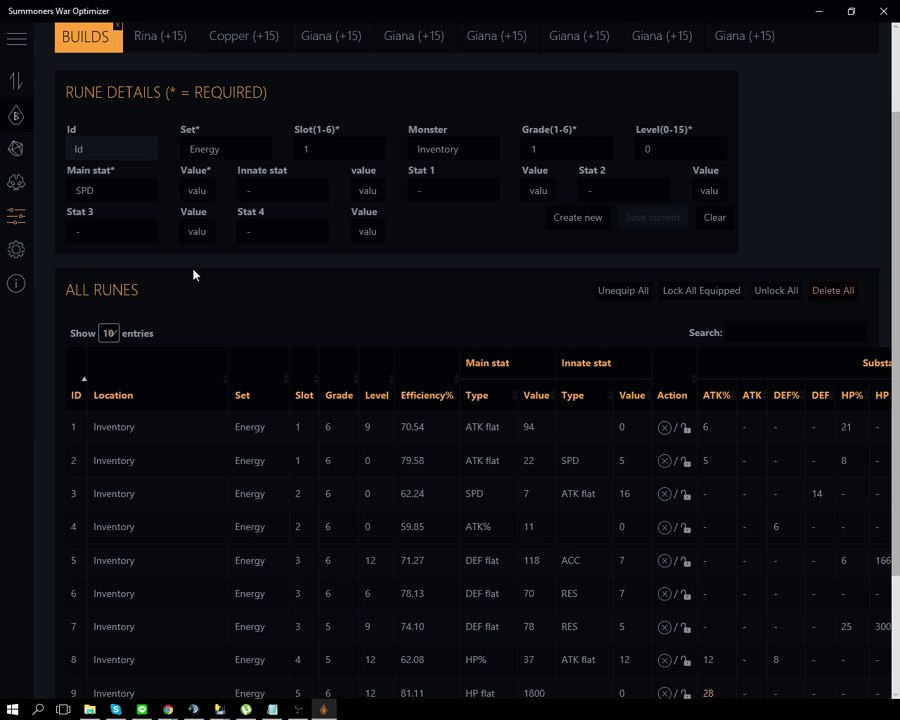
scroll(195, 345, "down", 3)
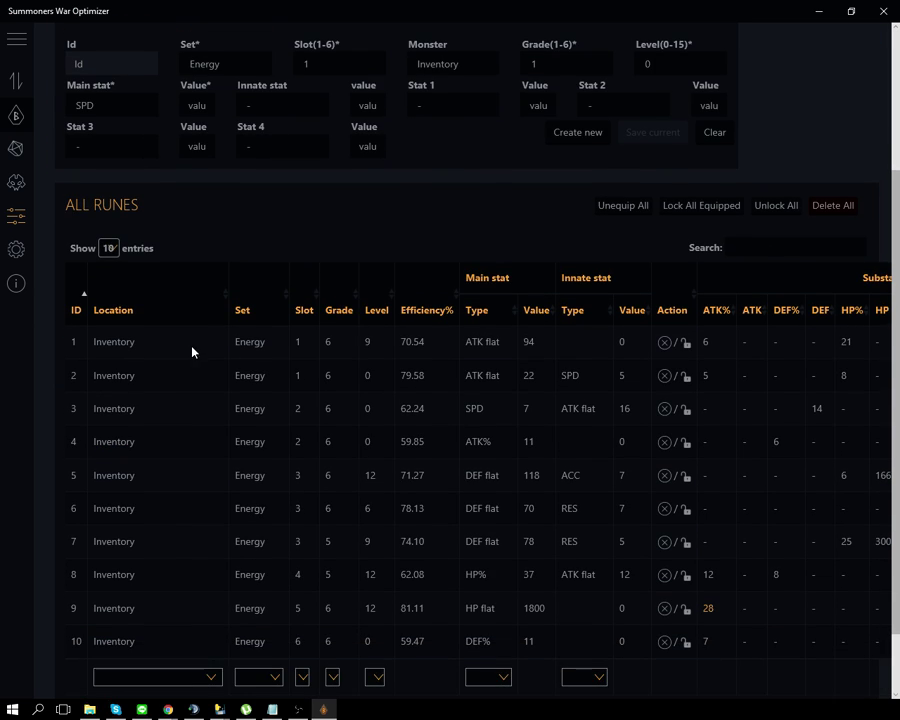
scroll(239, 364, "down", 2)
left_click(200, 594)
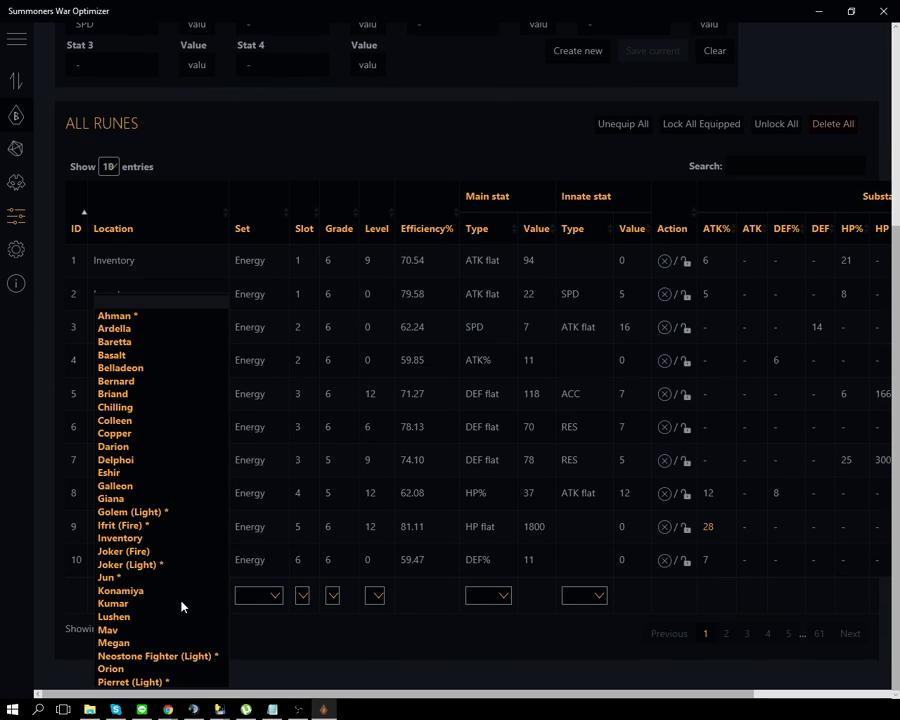
left_click(14, 108)
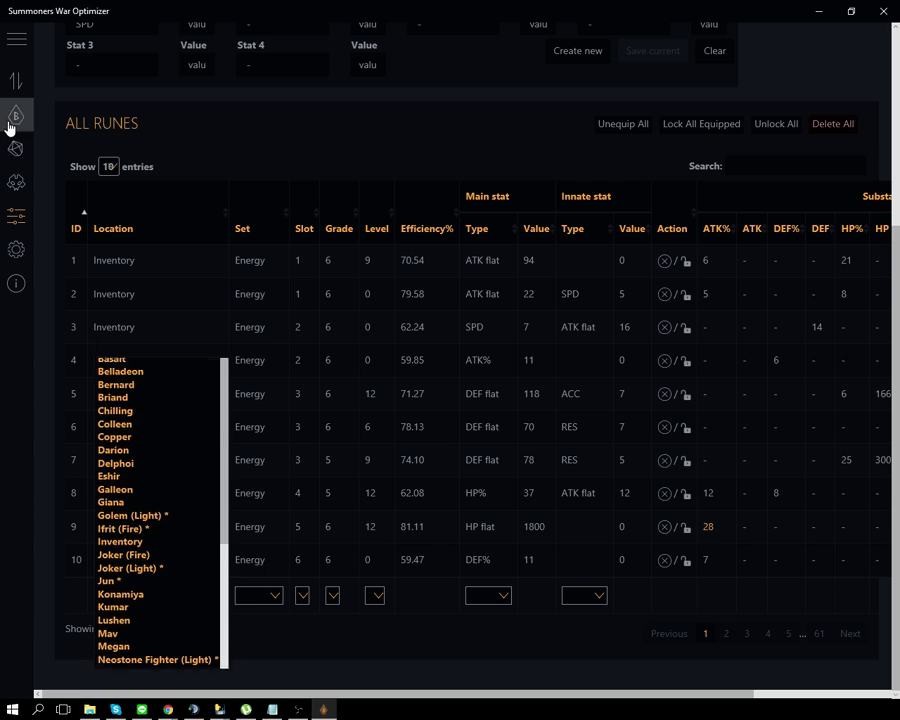
left_click(282, 596)
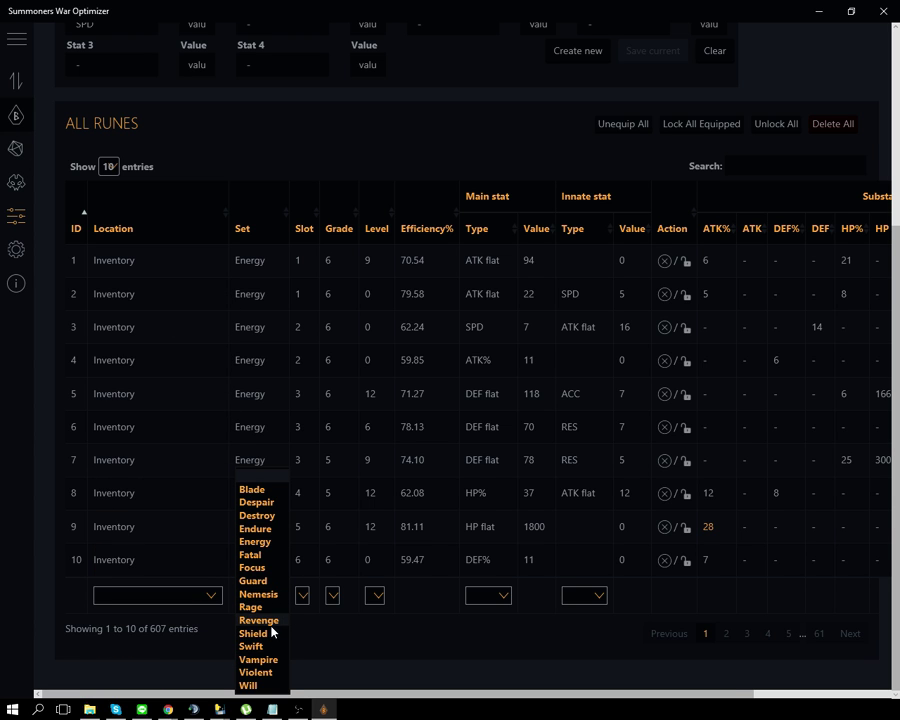
left_click(271, 624)
left_click(309, 595)
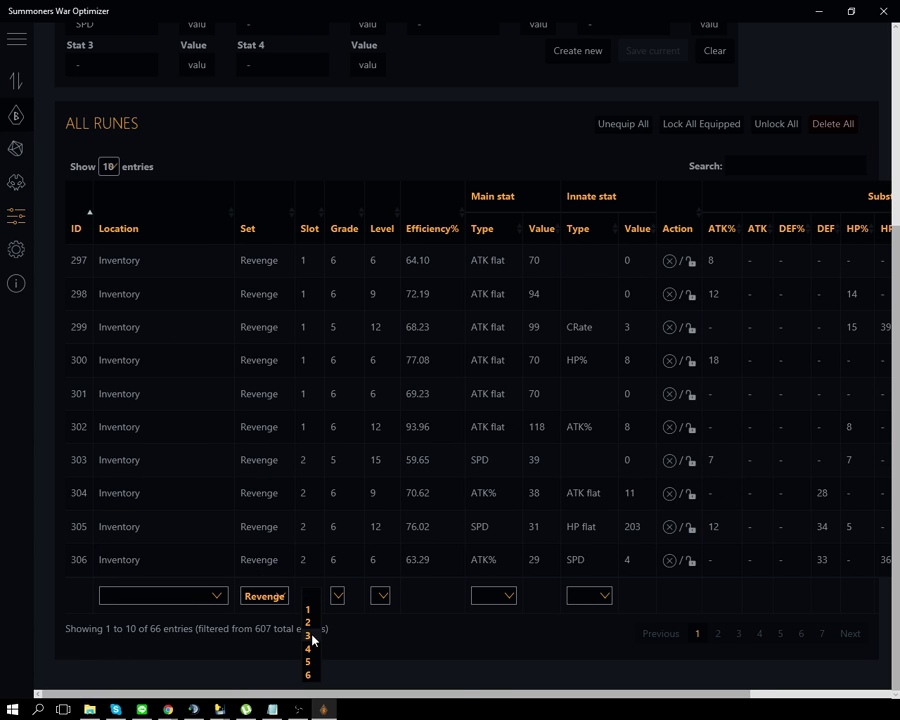
left_click(309, 632)
Sort the slot 3 Revenge runes by highest SPD substat and select the fastest one, rune 314
left_click_drag(458, 690, 770, 451)
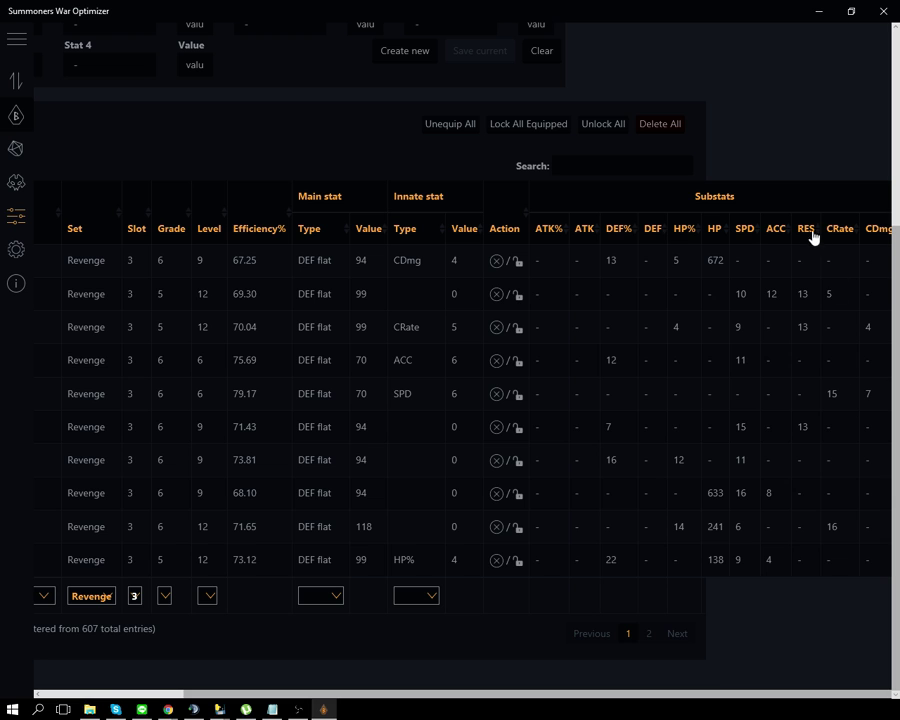
left_click(741, 232)
left_click(743, 234)
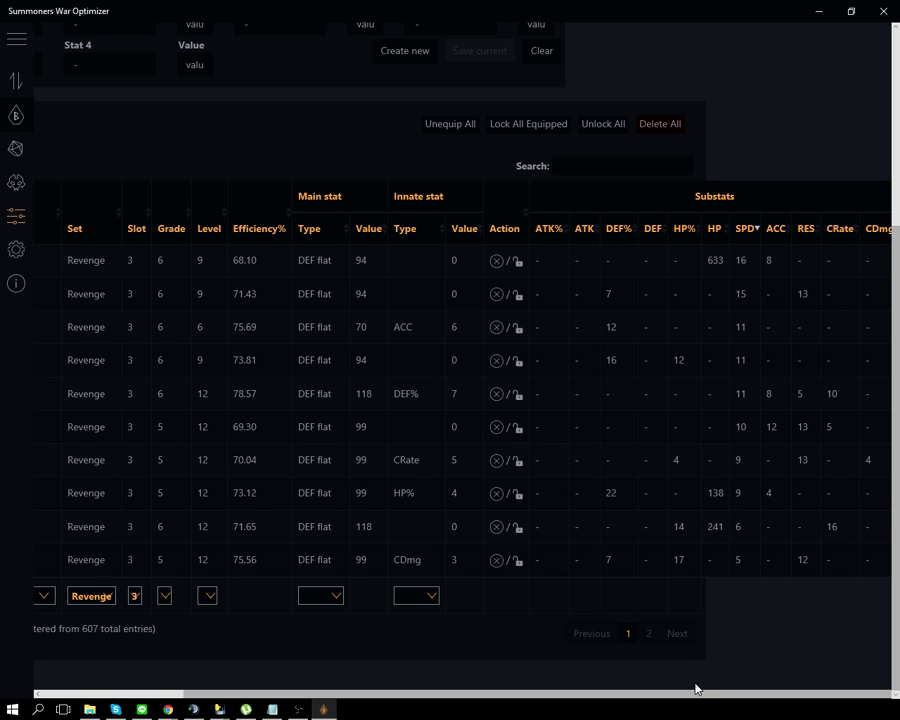
left_click_drag(692, 697, 740, 690)
left_click(740, 263)
Add the selected rune 314 to the runes included in the optimization
left_click_drag(630, 694, 450, 694)
scroll(265, 350, "up", 1)
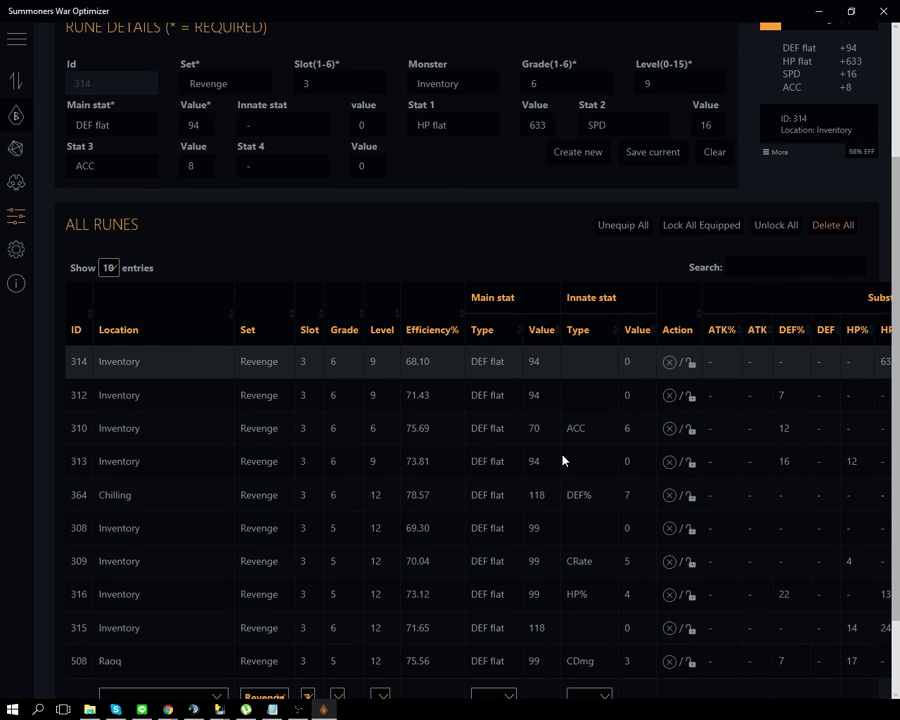
scroll(240, 380, "up", 2)
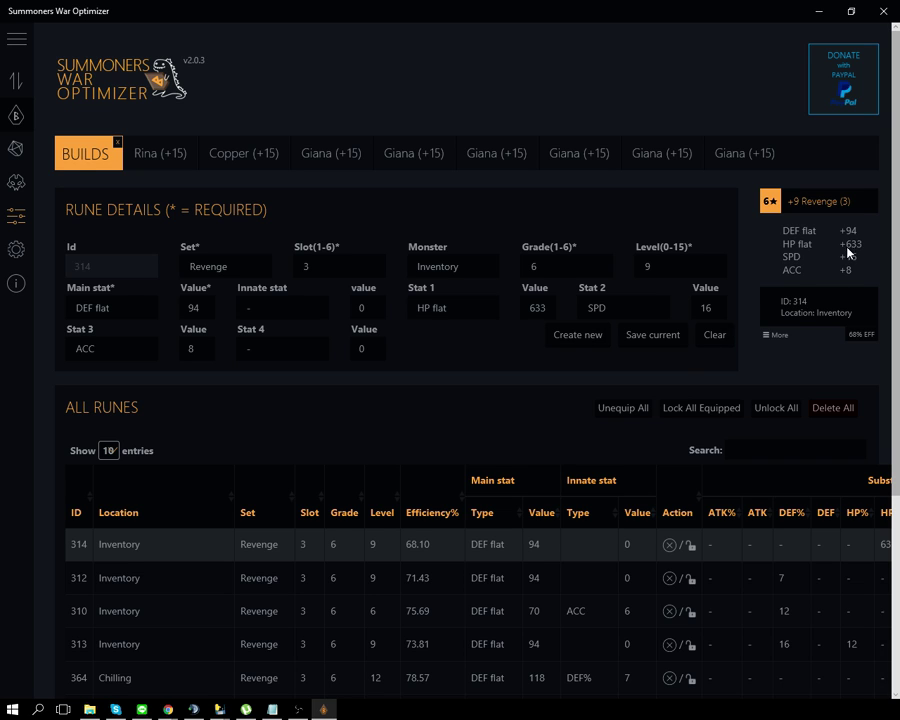
left_click(772, 339)
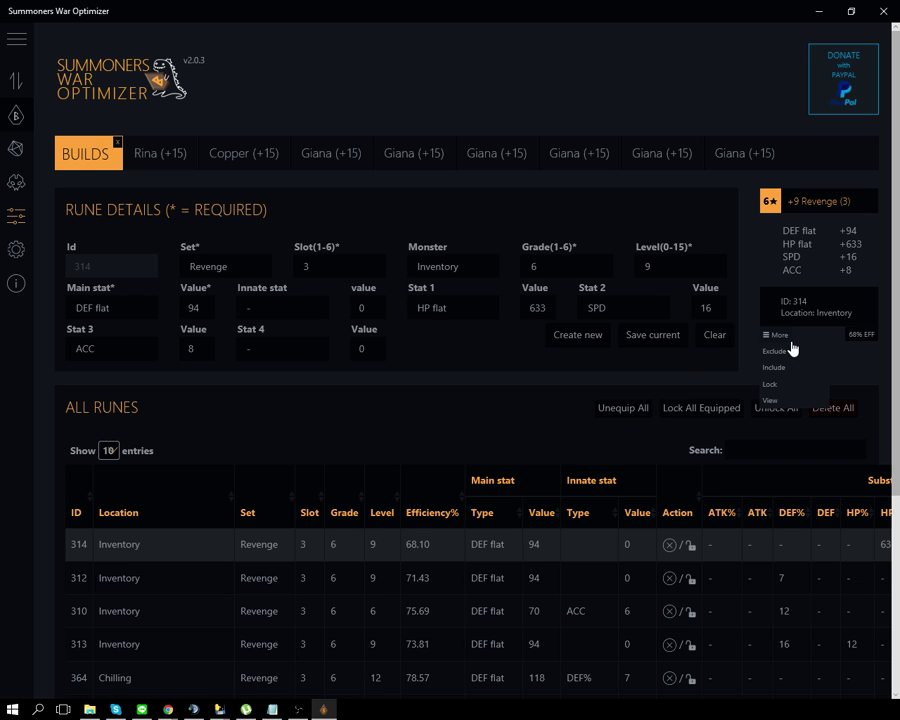
left_click(790, 376)
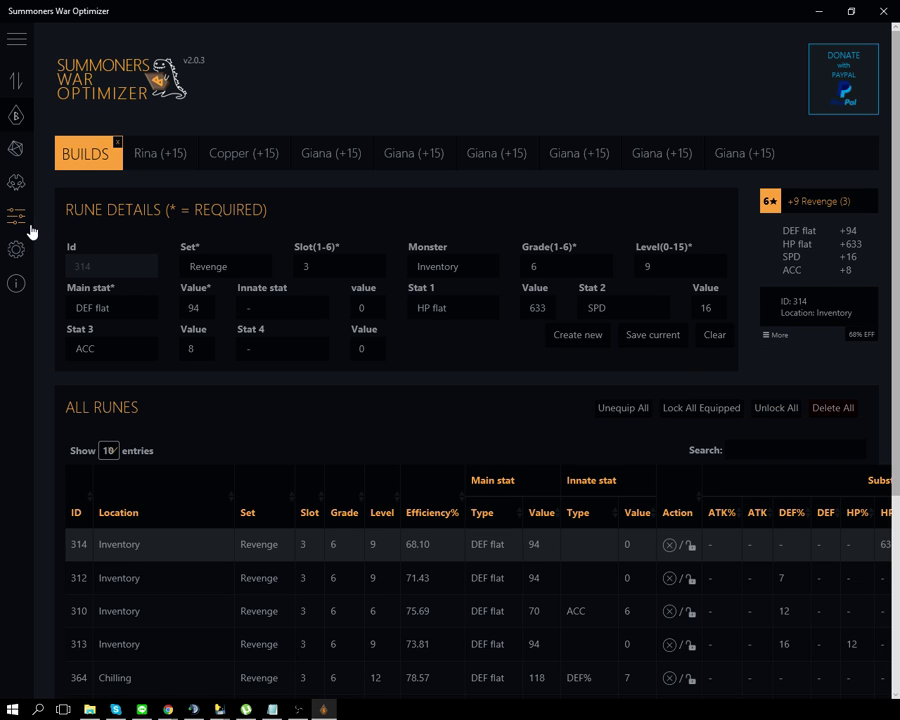
Rerun Giana's optimization with runes 393, 494 and 314 included
left_click(16, 215)
left_click(760, 443)
scroll(674, 420, "down", 3)
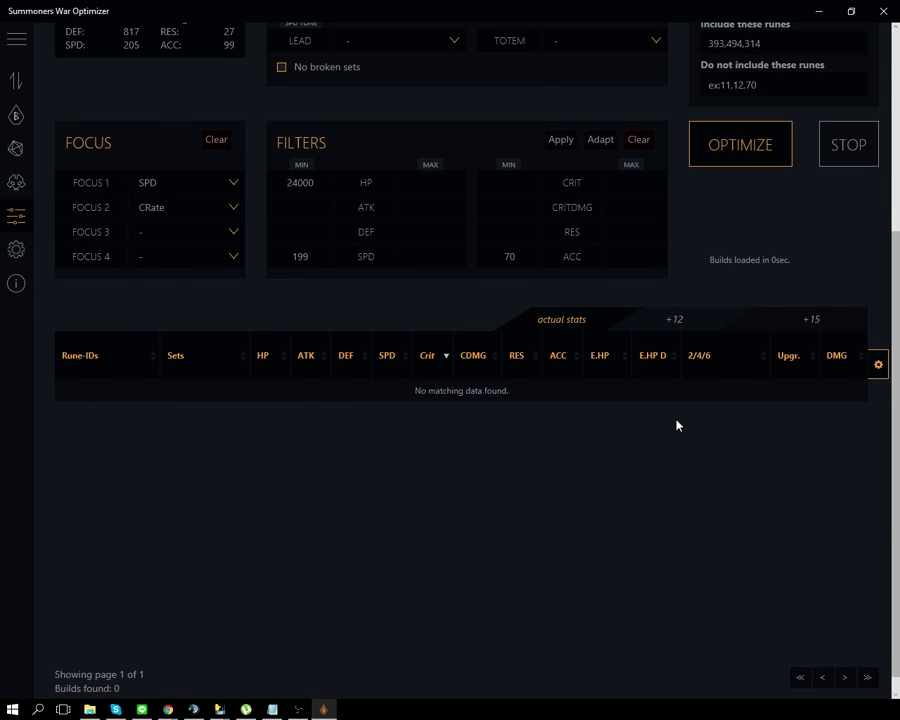
Lower the minimum ACC filter to 50 and apply it to Giana's builds
scroll(554, 420, "up", 1)
left_click(509, 357)
type("50")
left_click(561, 243)
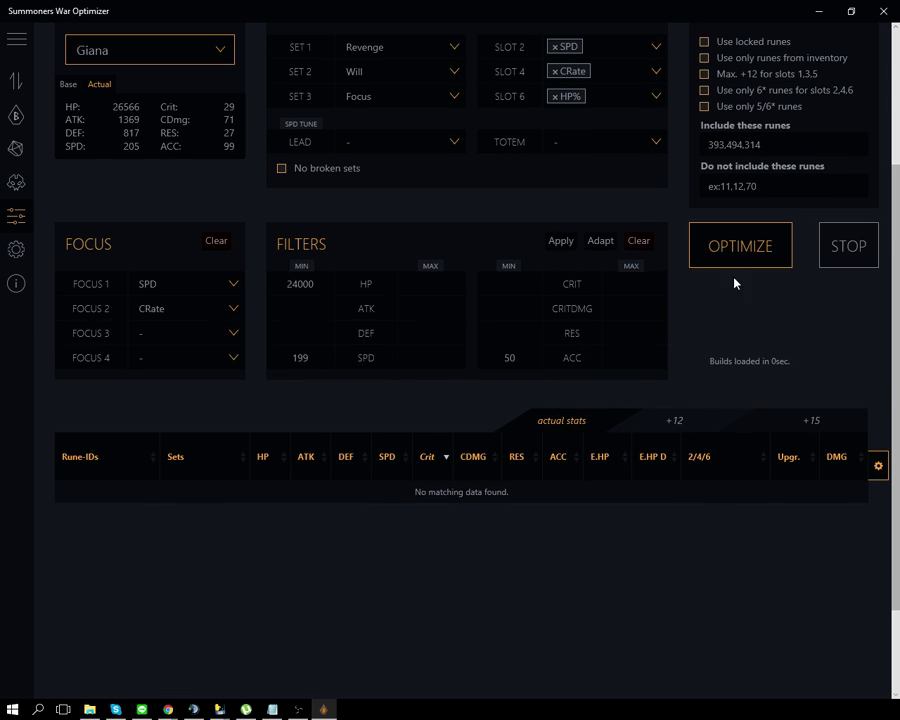
Set the minimum SPD filter to 1 and the minimum HP filter to 23000, and apply both
left_click(300, 357)
key("BackSpace")
type("1")
left_click(300, 283)
type("23000")
left_click(561, 241)
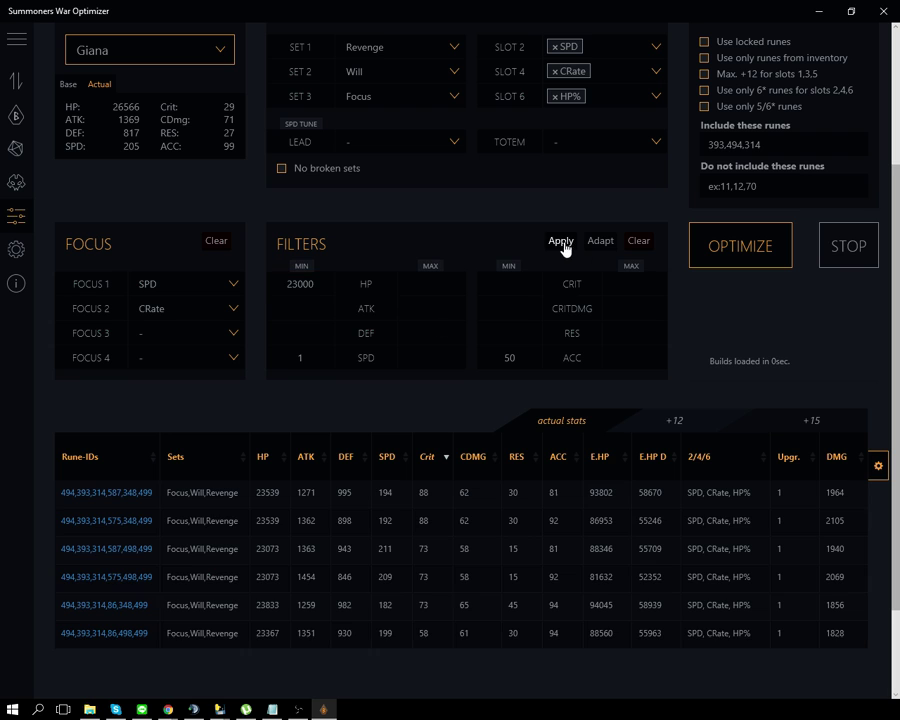
Sort Giana's builds by highest SPD and open the fastest build to review its runes
left_click(389, 458)
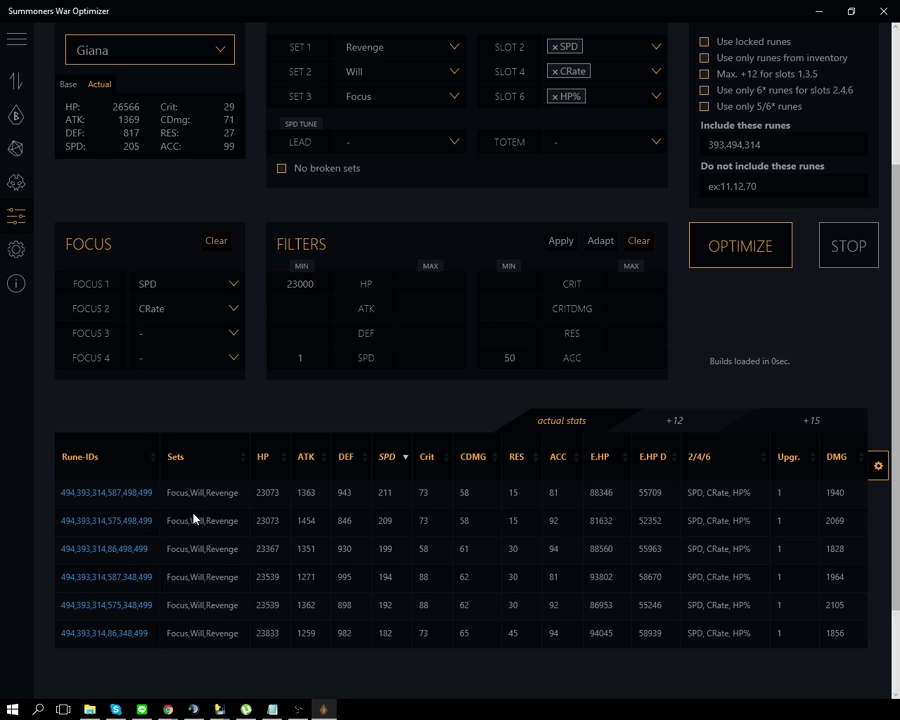
left_click(139, 492)
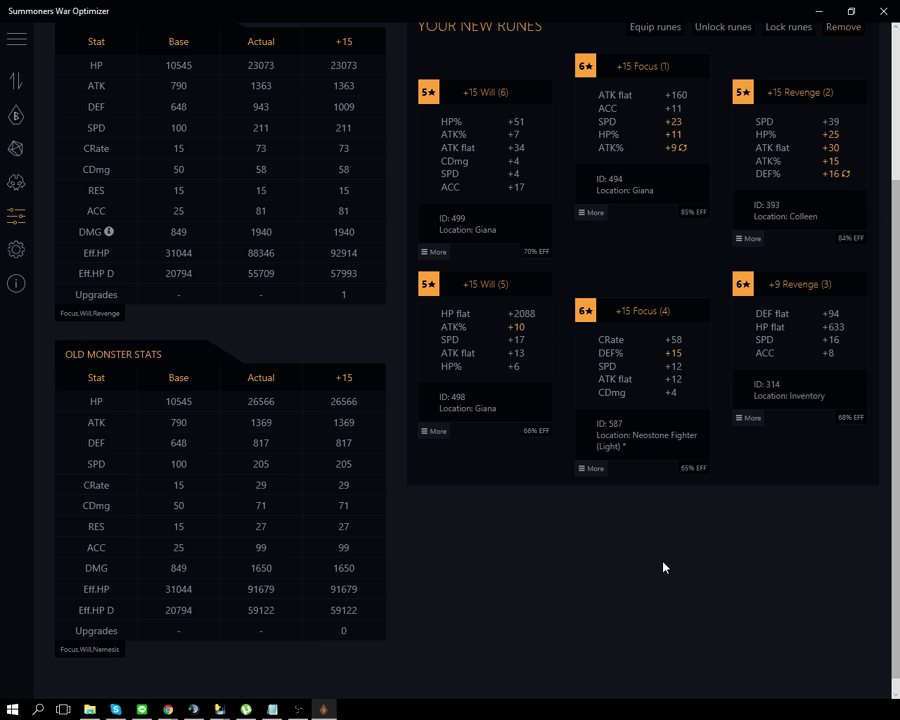
scroll(663, 567, "up", 3)
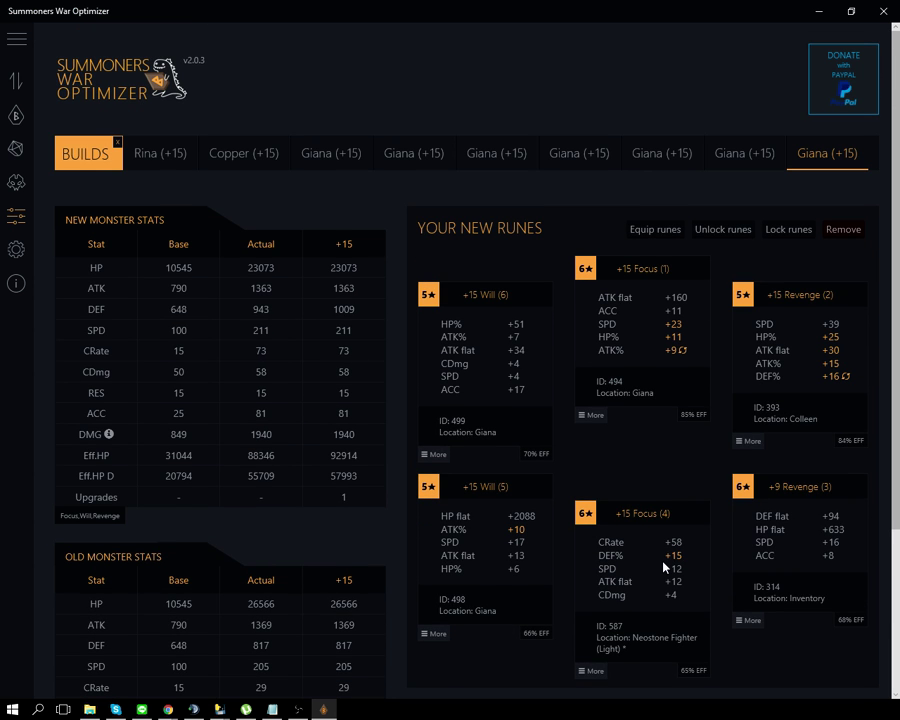